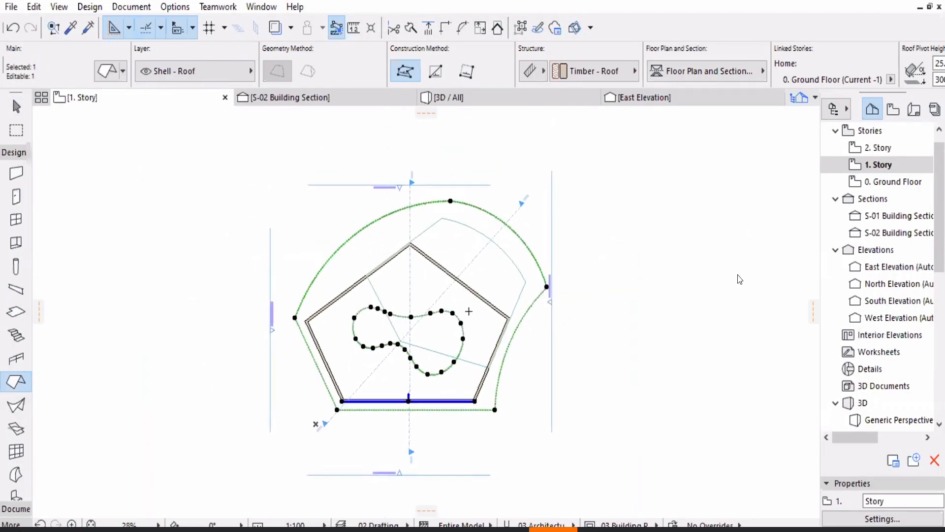
- Deselect the shell roof over the pentagonal building on the 1. Story plan
scroll(453, 305, down, 5)
middle_drag(488, 292, 507, 285)
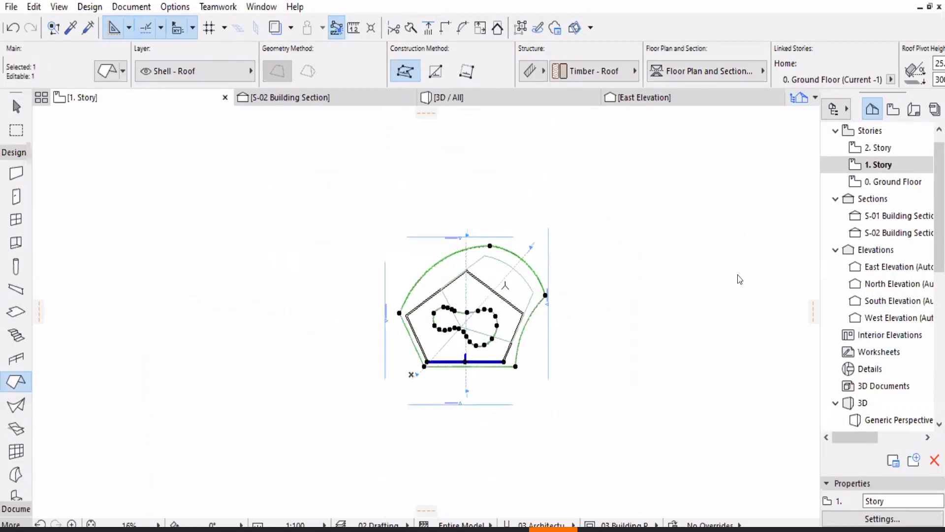
scroll(508, 284, up, 3)
scroll(484, 274, up, 3)
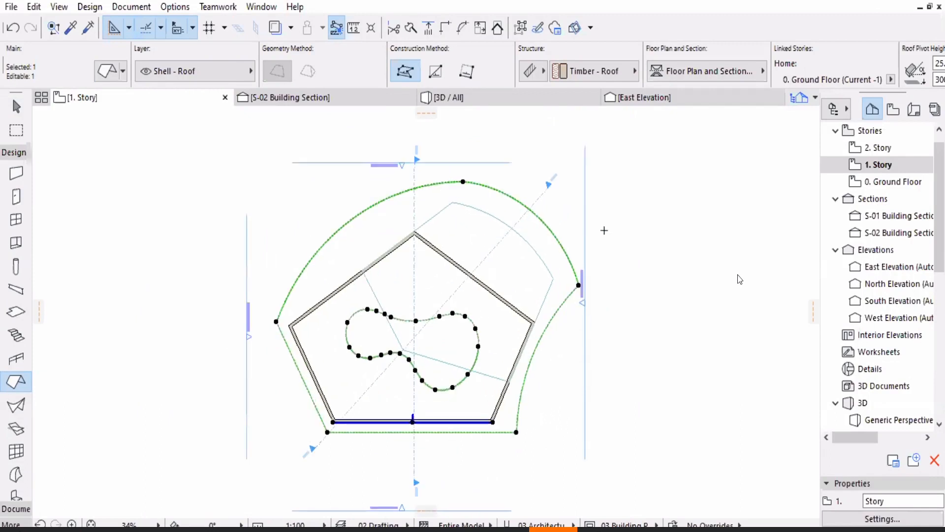
middle_drag(437, 314, 532, 322)
key(Escape)
scroll(313, 293, down, 3)
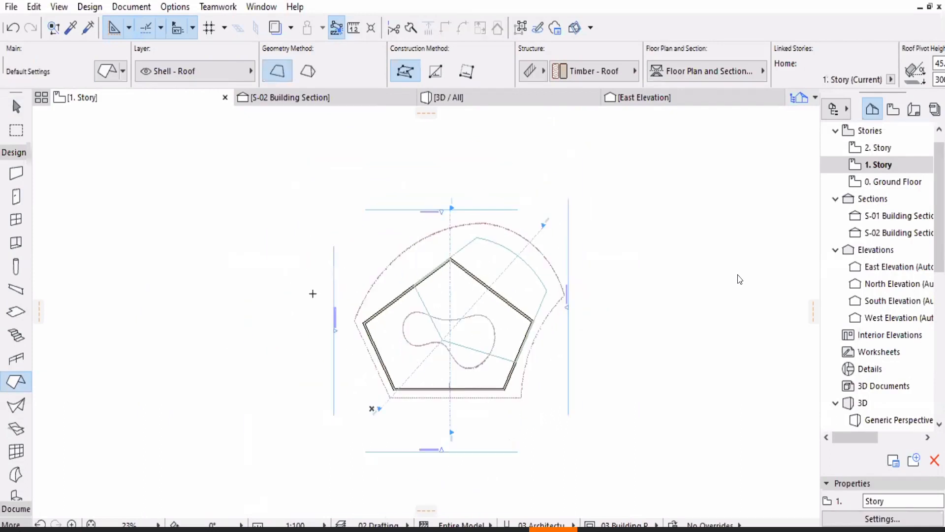
- Draw a closed, irregular outline of ten chained Structural - Bearing walls in the empty area beside the pentagonal building
middle_drag(404, 312, 269, 259)
middle_drag(356, 321, 256, 348)
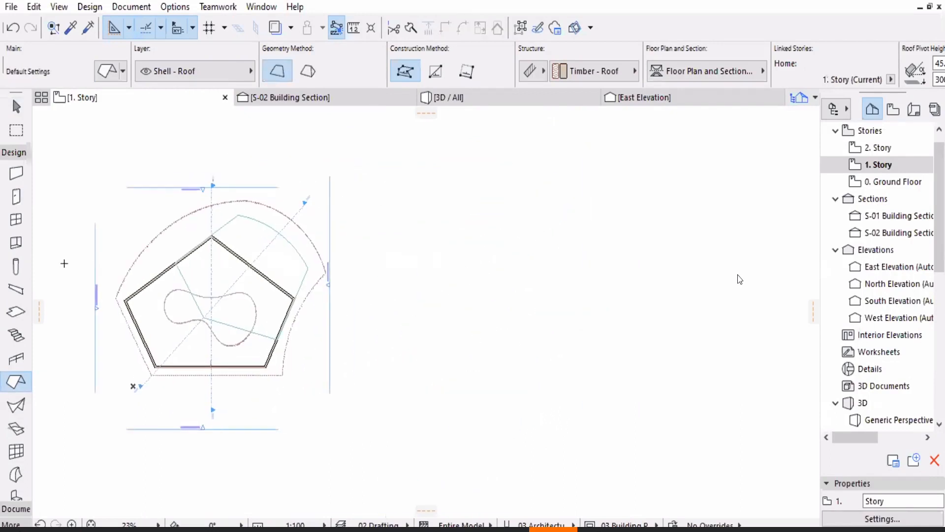
click(20, 177)
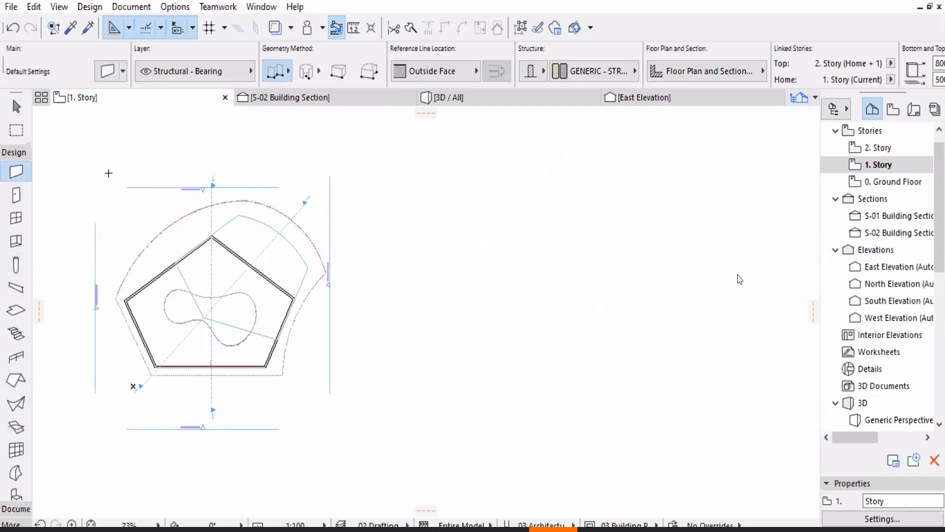
scroll(325, 152, right, 3)
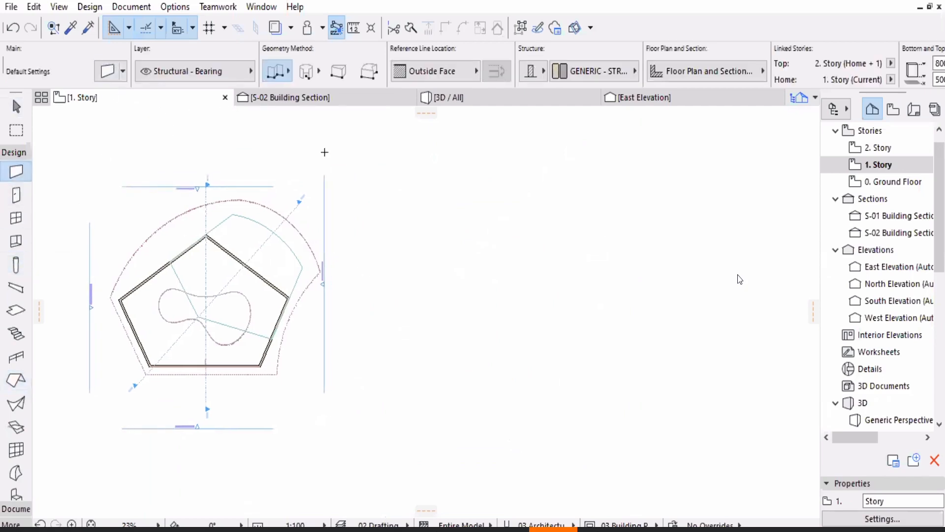
click(286, 72)
click(322, 61)
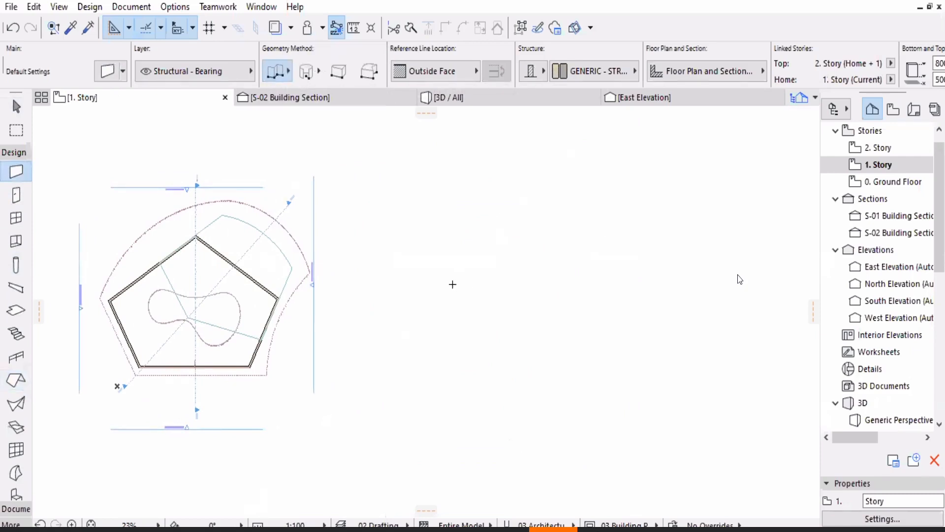
click(421, 276)
click(484, 206)
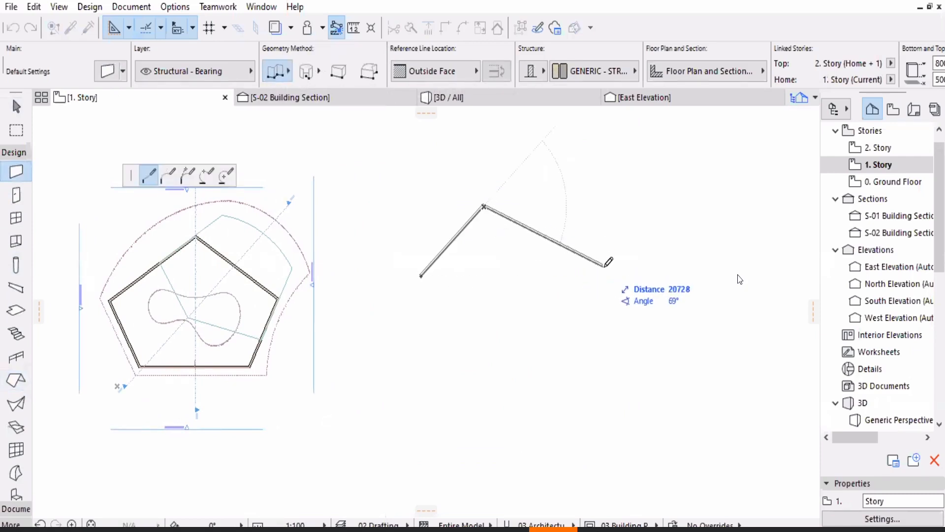
click(596, 275)
click(749, 231)
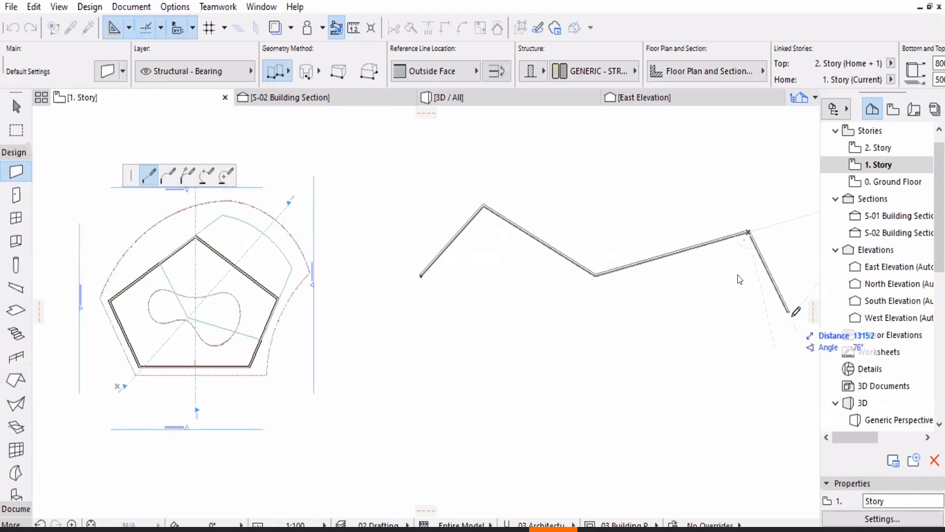
click(791, 317)
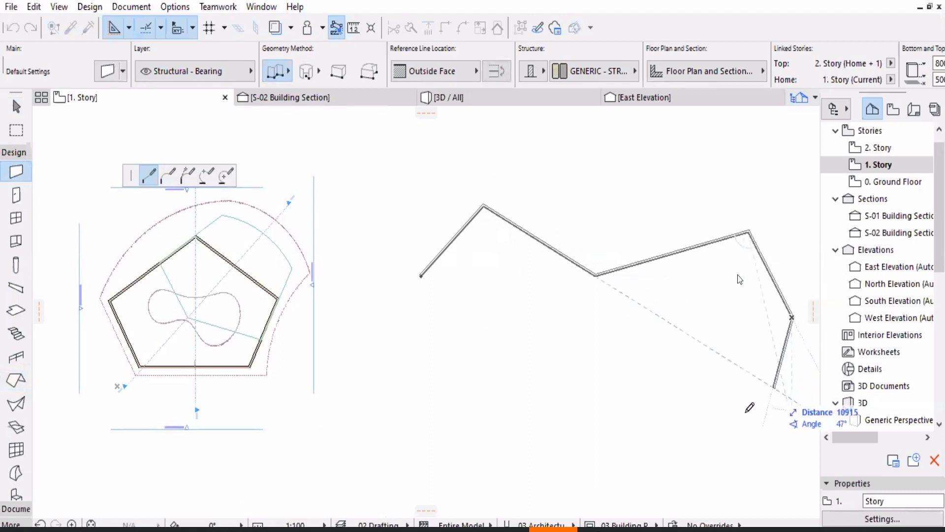
click(761, 399)
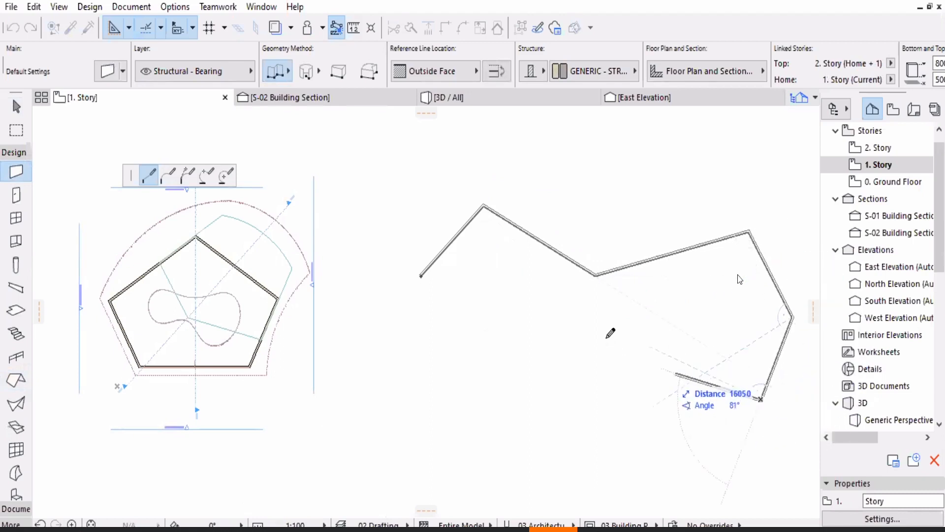
double_click(599, 337)
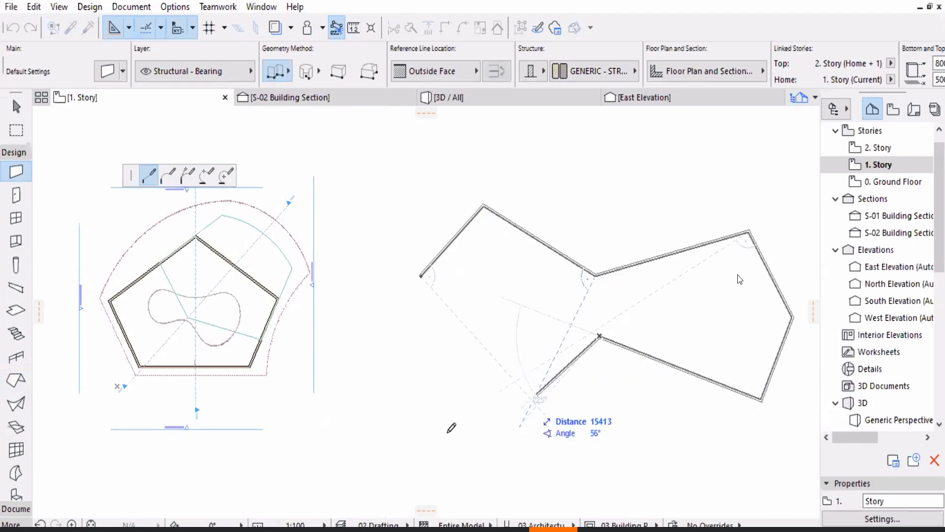
click(443, 452)
click(399, 375)
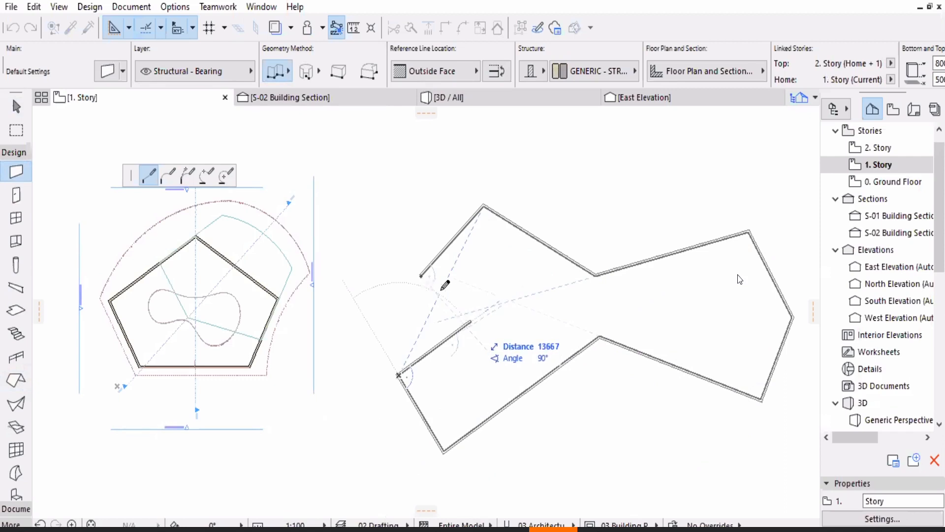
click(471, 323)
click(421, 276)
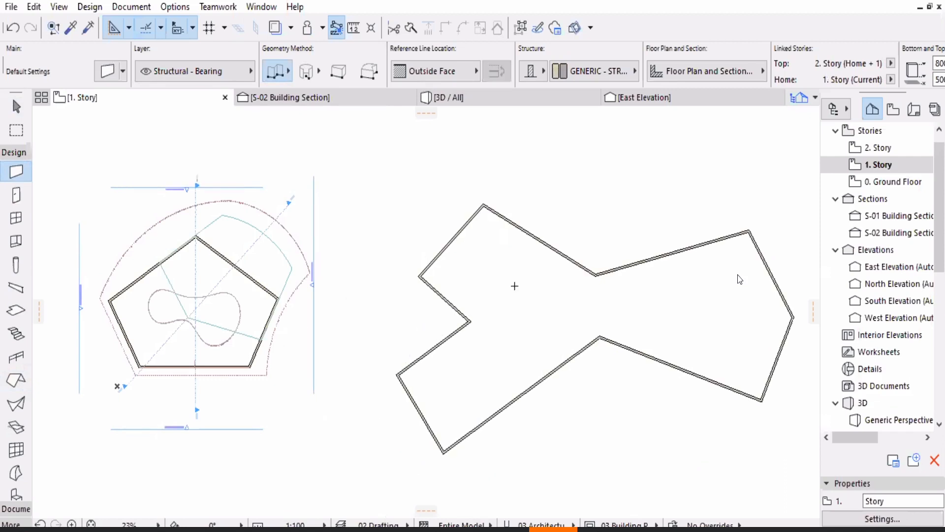
scroll(220, 224, up, 2)
scroll(375, 194, up, 2)
scroll(428, 267, down, 4)
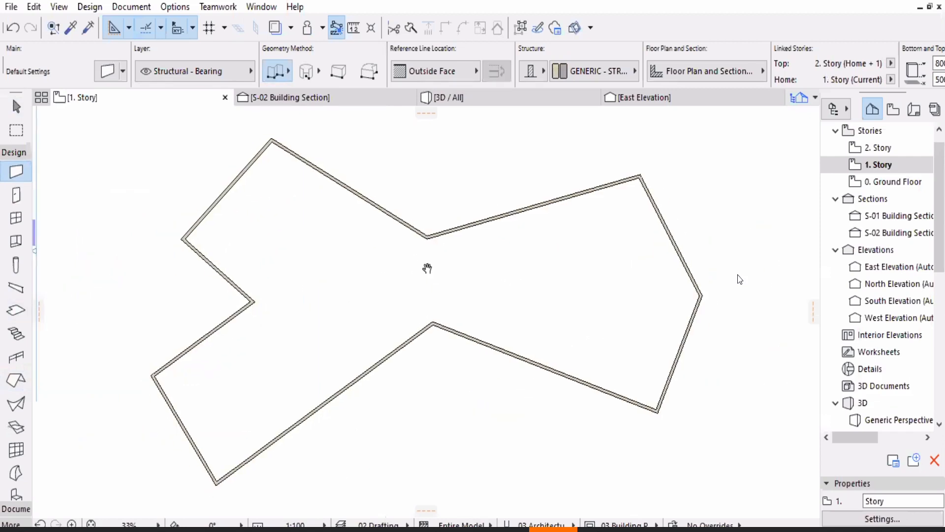
scroll(481, 299, up, 3)
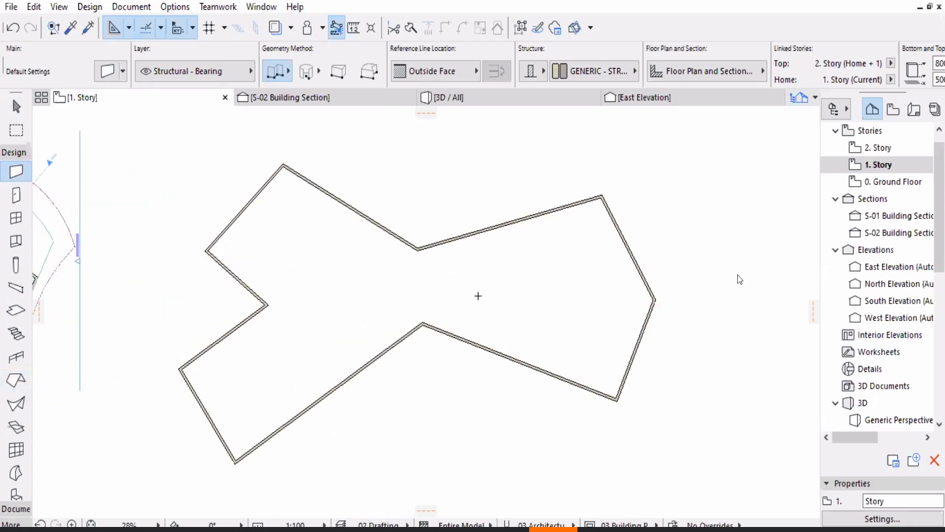
mouse_move(470, 292)
middle_down()
mouse_move(490, 285)
mouse_move(477, 280)
middle_up()
scroll(487, 284, down, 2)
scroll(464, 279, up, 2)
scroll(476, 281, up, 1)
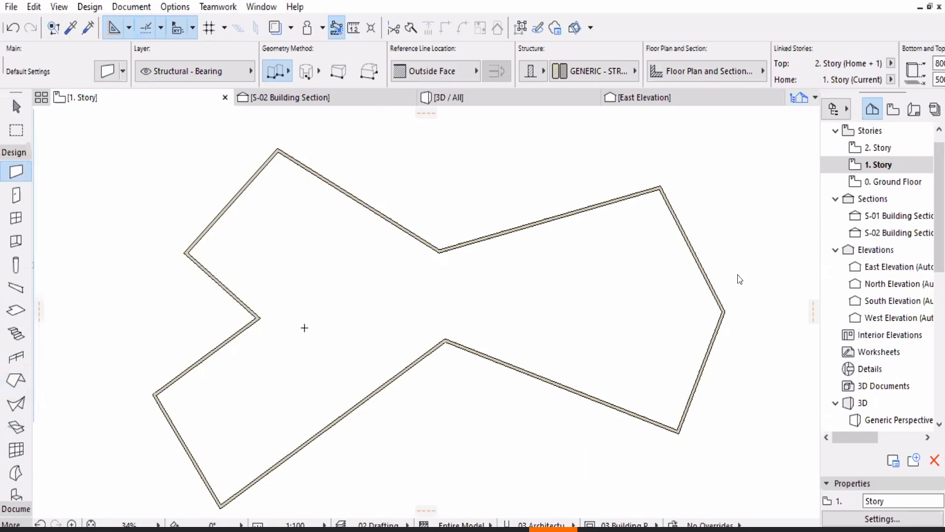
scroll(305, 327, down, 4)
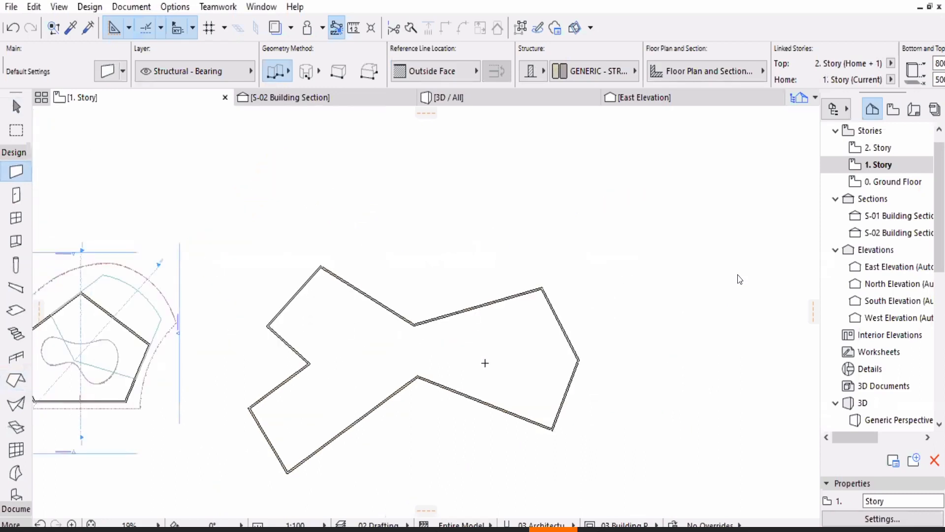
scroll(485, 362, up, 3)
scroll(503, 360, down, 2)
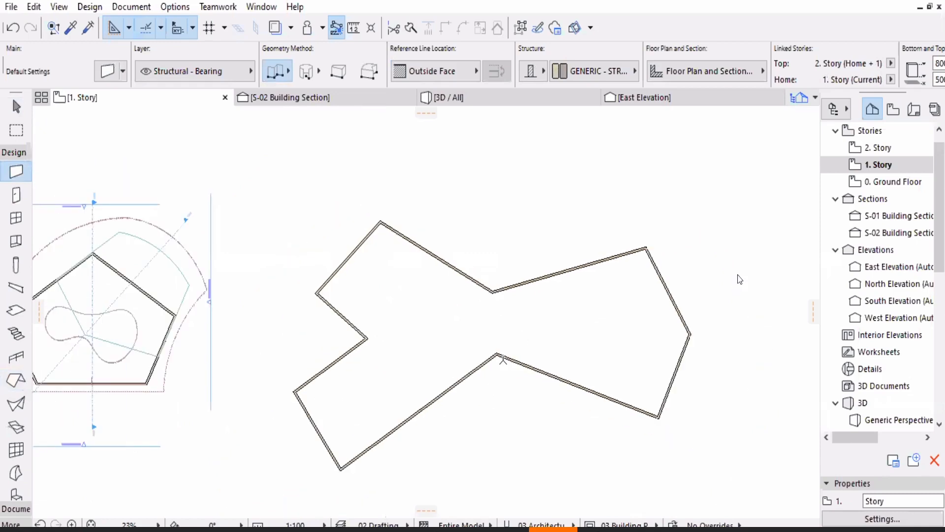
- Select the whole ten-wall outline as a group and try to move it from its lower inner corner
shift+click(479, 366)
click(480, 366)
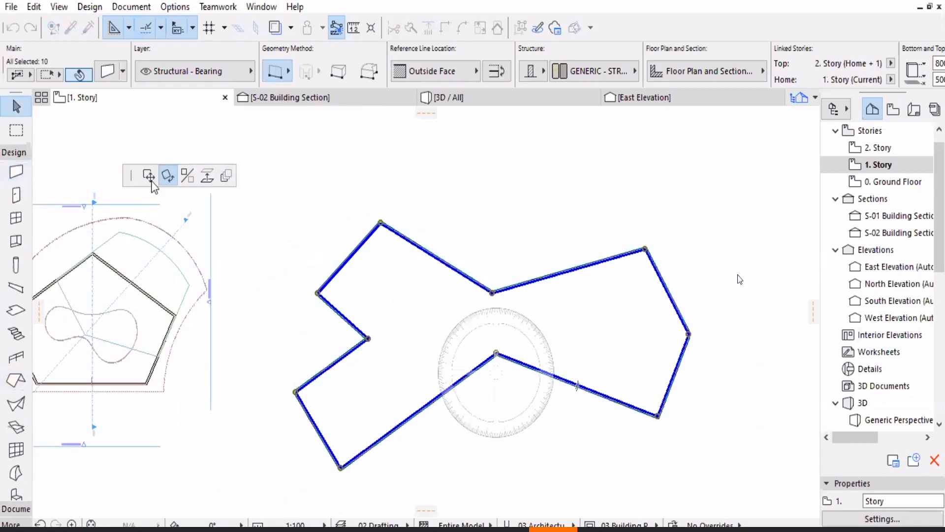
click(151, 178)
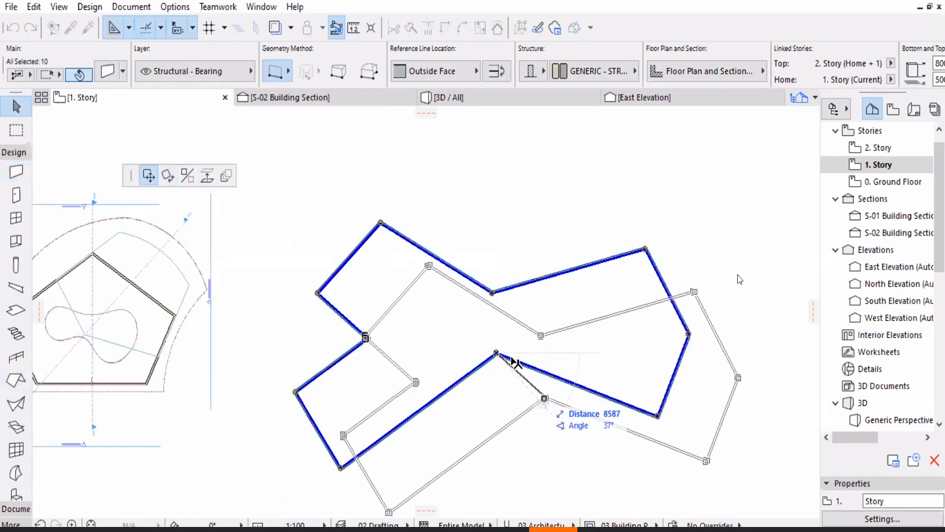
key(Escape)
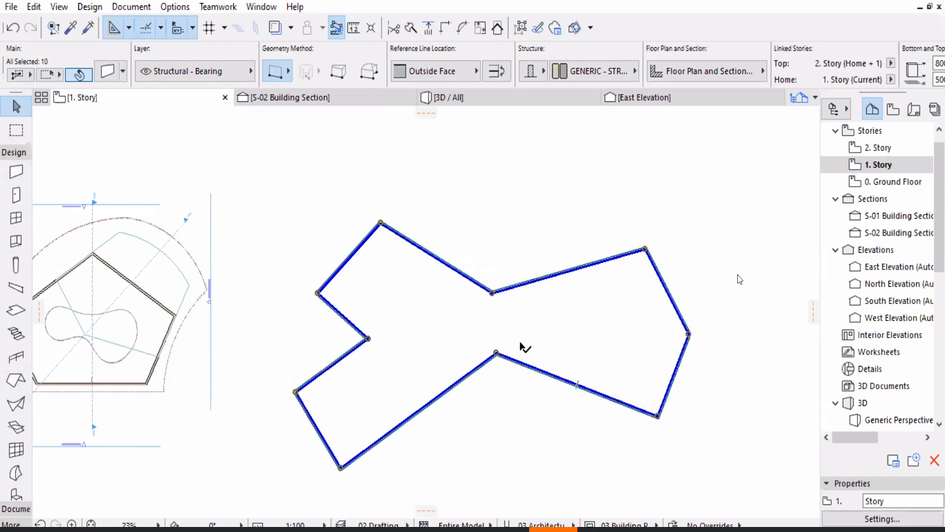
scroll(511, 339, up, 2)
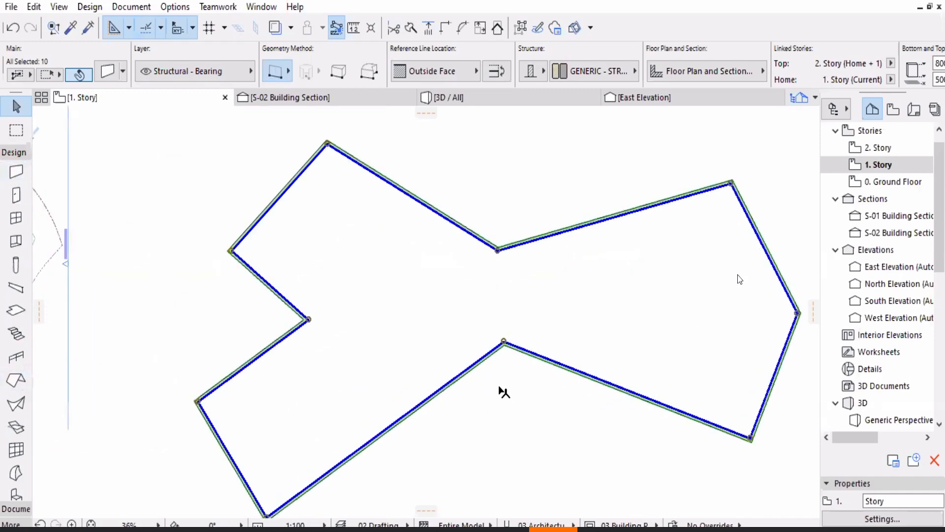
scroll(505, 388, up, 1)
scroll(515, 350, up, 1)
scroll(507, 346, up, 1)
click(504, 344)
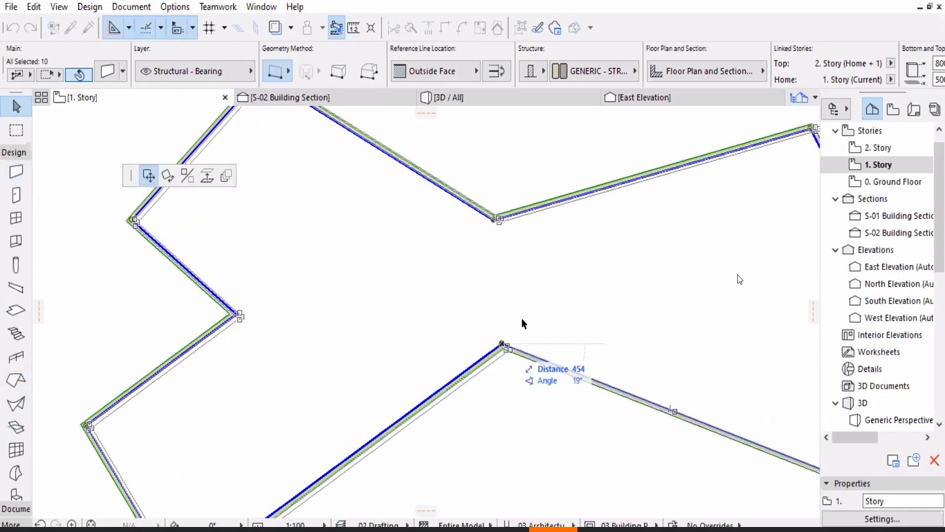
scroll(523, 323, down, 2)
scroll(531, 185, down, 1)
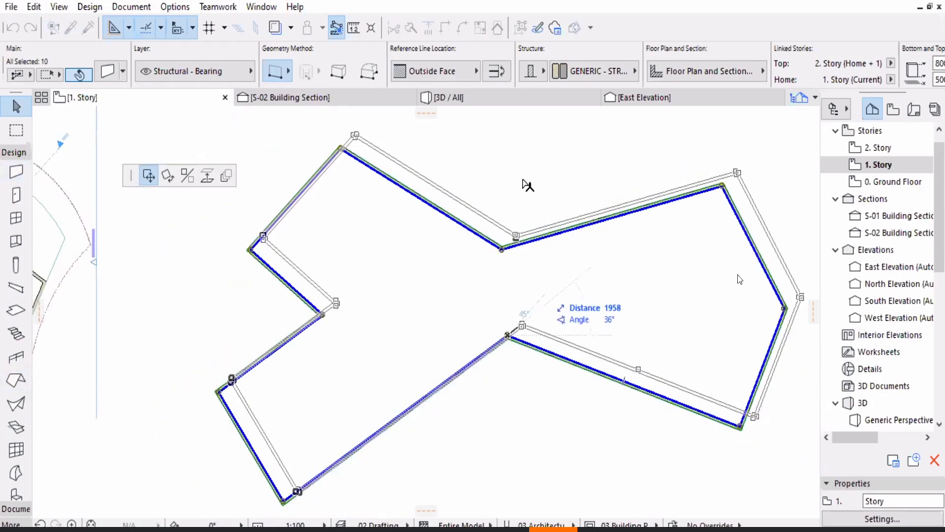
key(Escape)
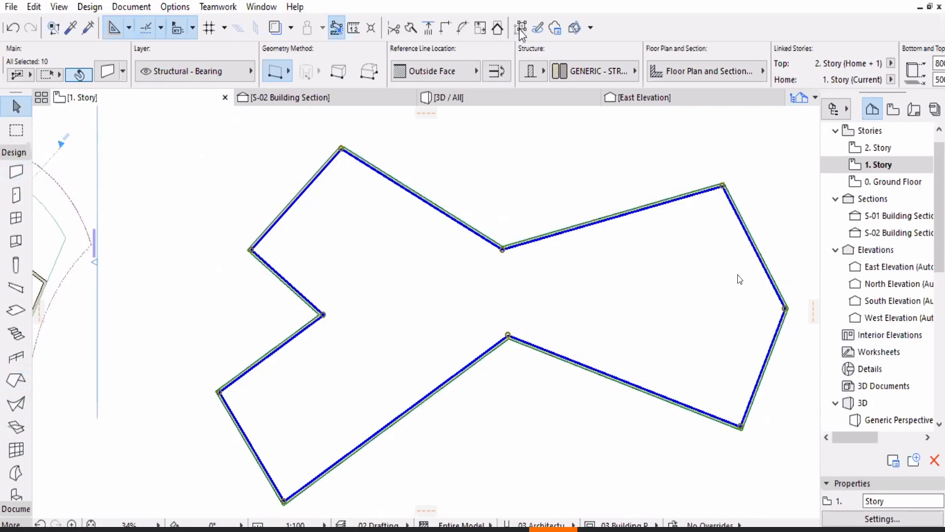
- With groups suspended, move the outline's lower inner corner about 2919 straight down and shift the upper-left arm's outer corner slightly inward
click(521, 28)
click(510, 337)
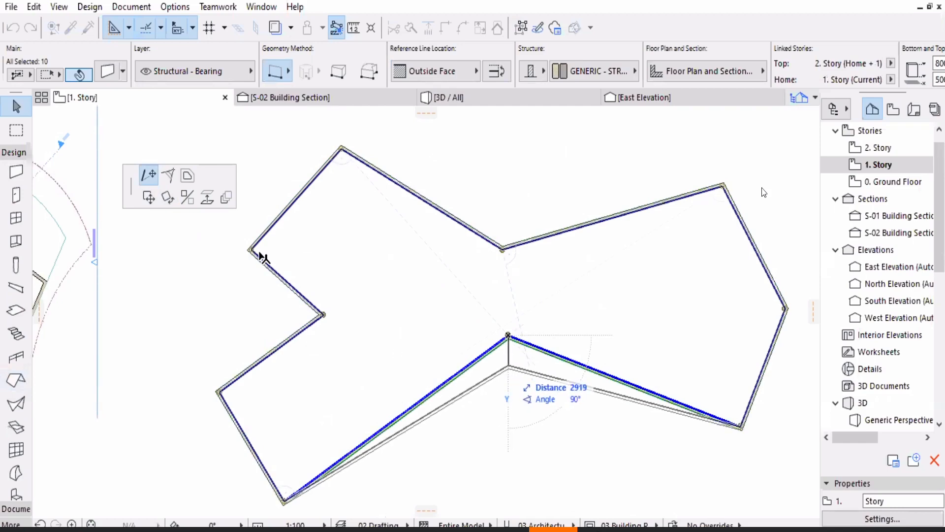
click(260, 255)
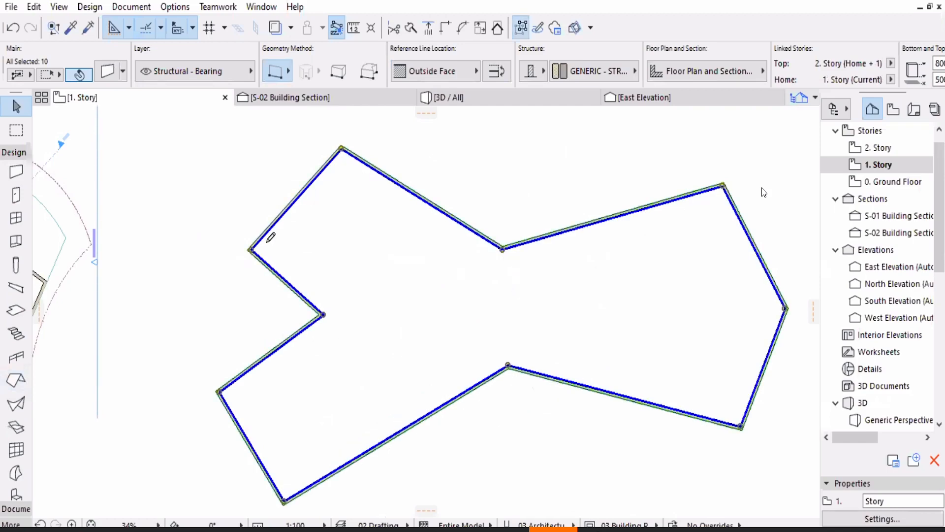
click(267, 242)
middle_drag(430, 326, 433, 322)
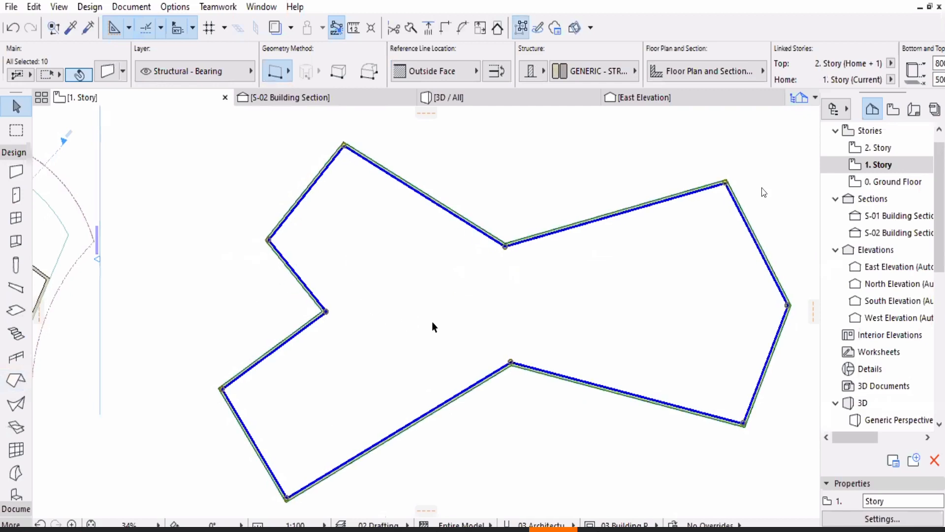
- Move the rightmost corner of the wall outline outward to make that end more pointed
scroll(622, 300, down, 2)
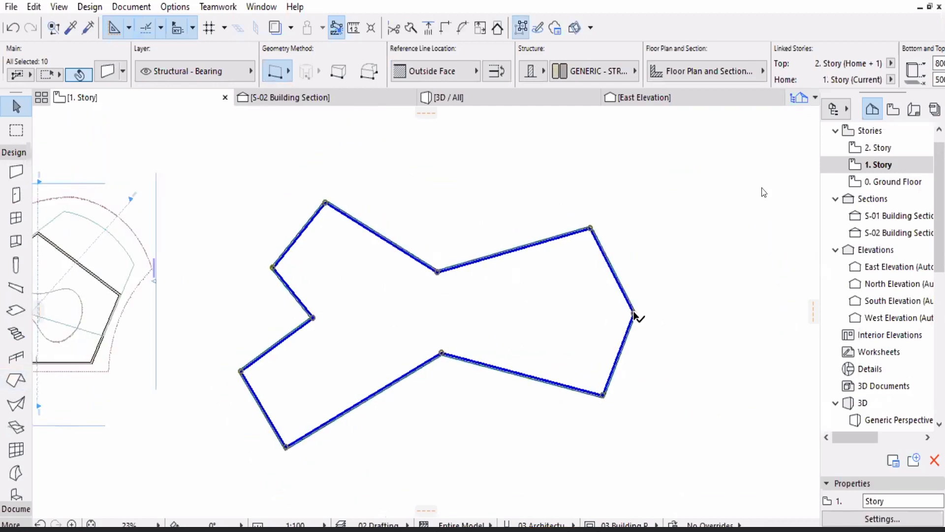
click(635, 313)
click(668, 300)
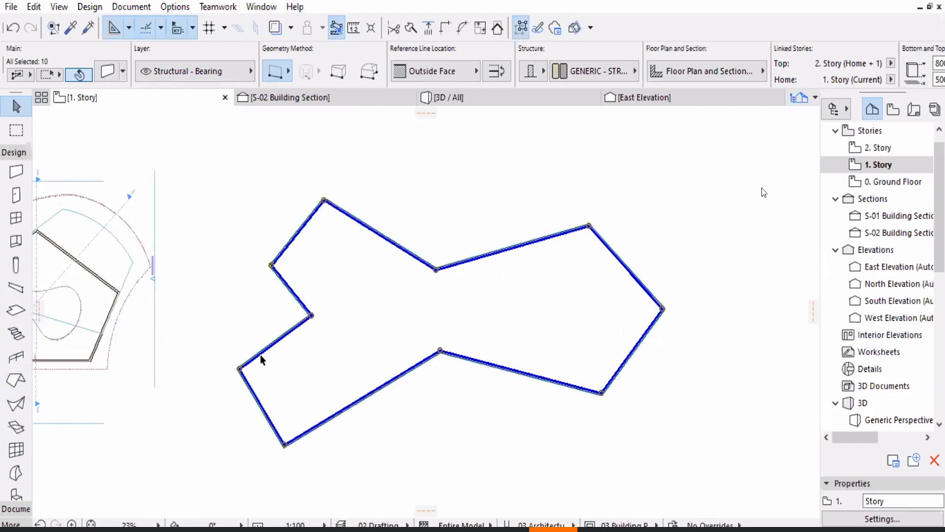
- Move the lower-left arm's outer corner down and inward, and the upper-left arm's outer corner up by about 3528 at 81°
scroll(256, 355, up, 1)
scroll(249, 362, up, 1)
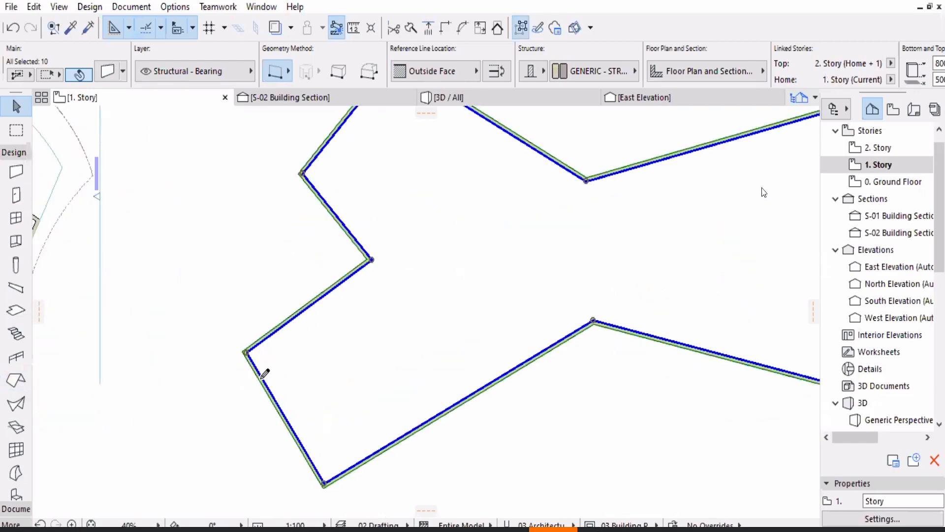
middle_drag(421, 312, 432, 390)
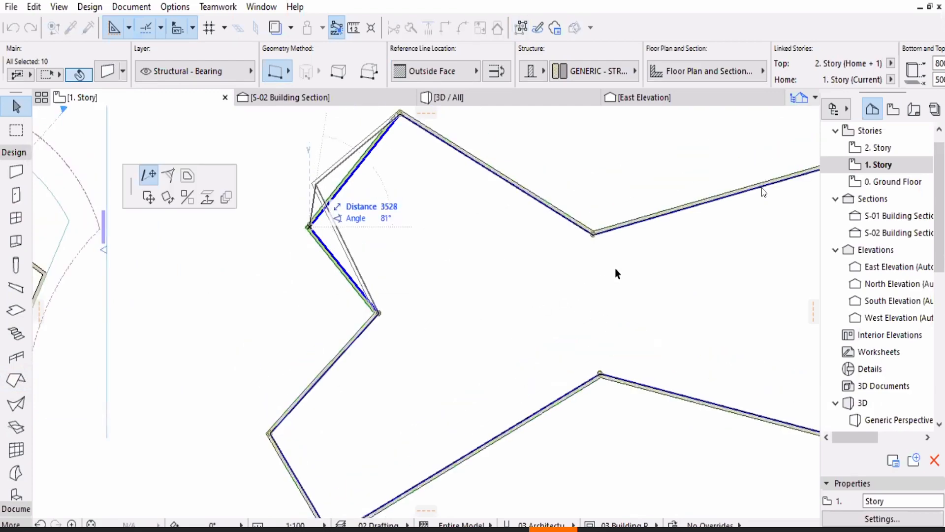
scroll(618, 273, down, 2)
scroll(641, 306, up, 2)
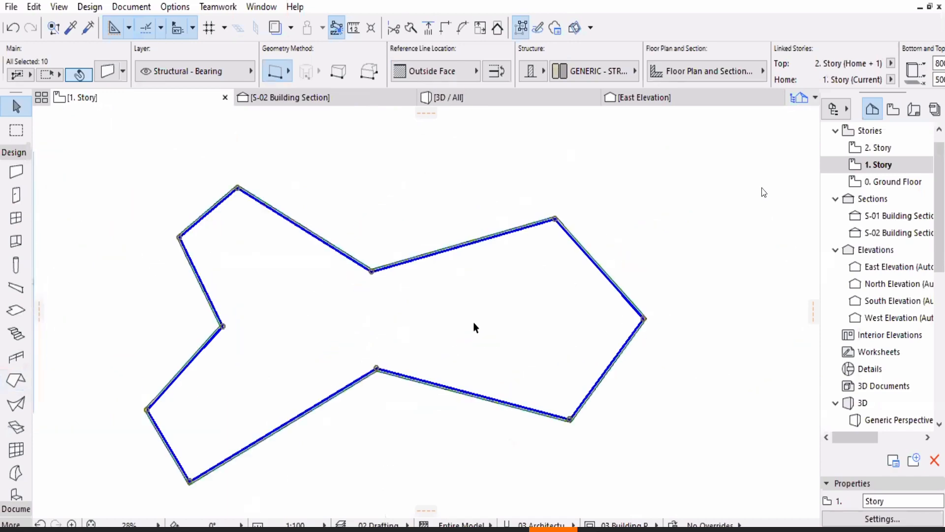
middle_drag(473, 334, 472, 323)
scroll(284, 396, down, 2)
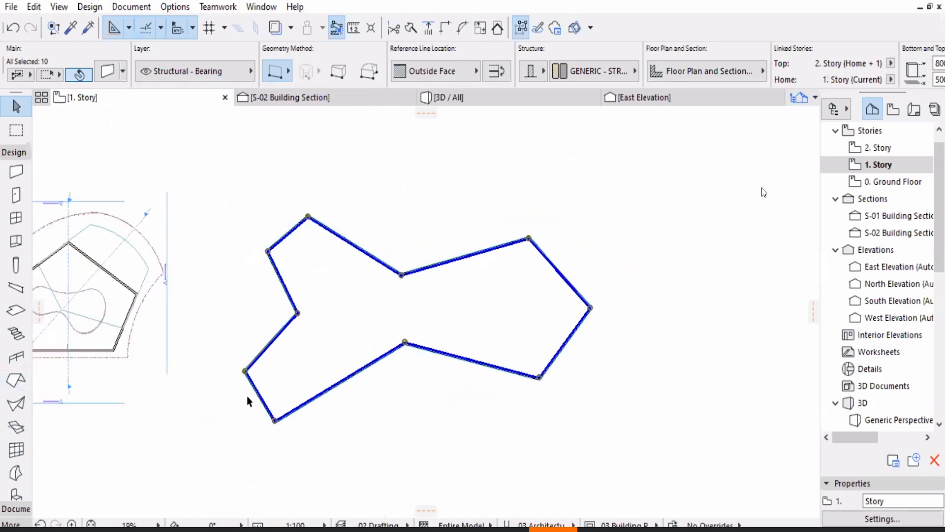
- Offset the end wall of the outline's lower-left arm inward by about 2443, with its adjoining walls following
scroll(249, 401, up, 1)
click(247, 370)
scroll(250, 393, up, 3)
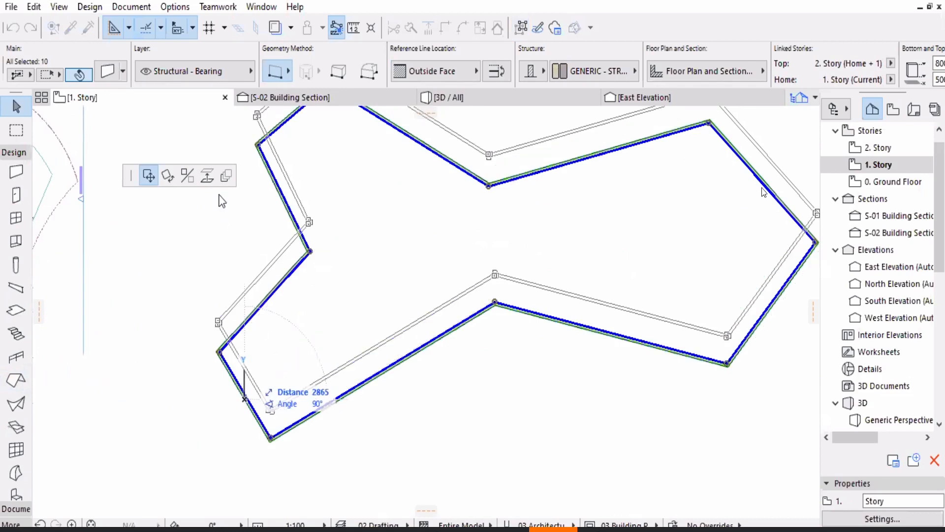
click(209, 179)
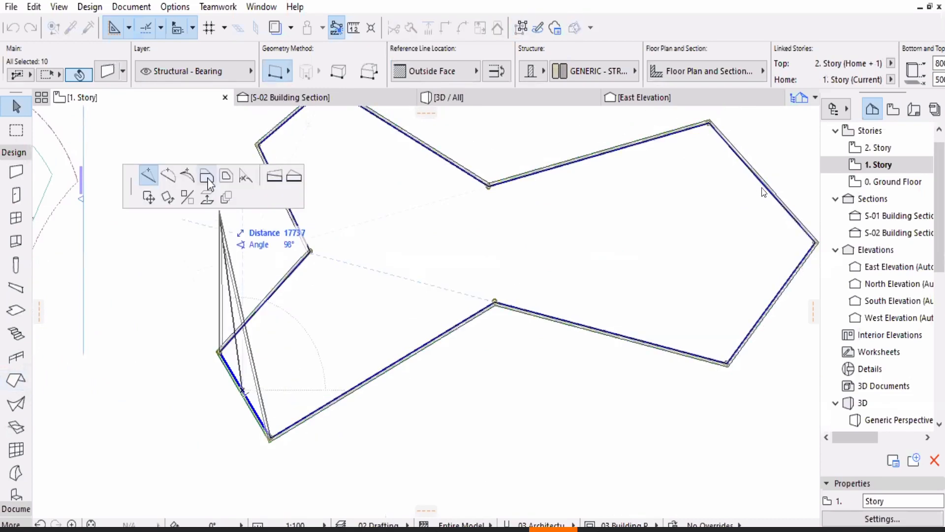
click(208, 178)
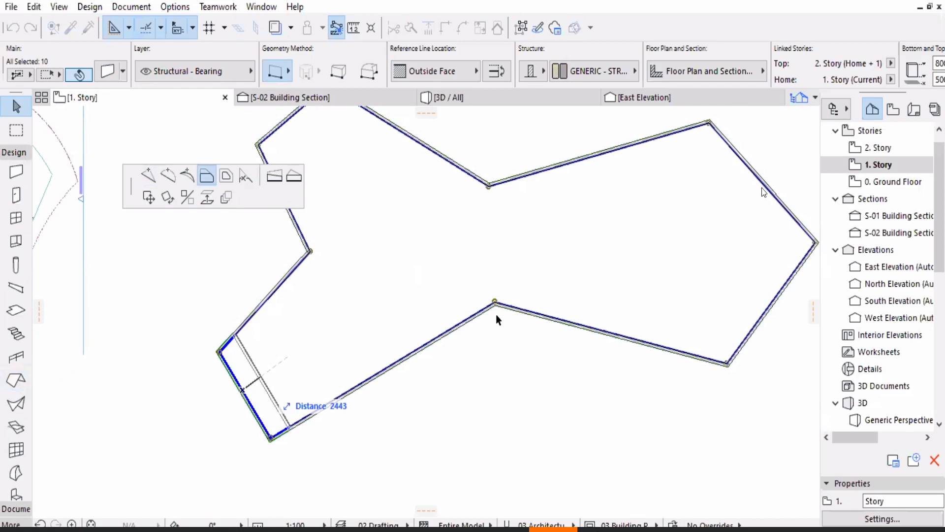
key(Return)
scroll(291, 332, up, 2)
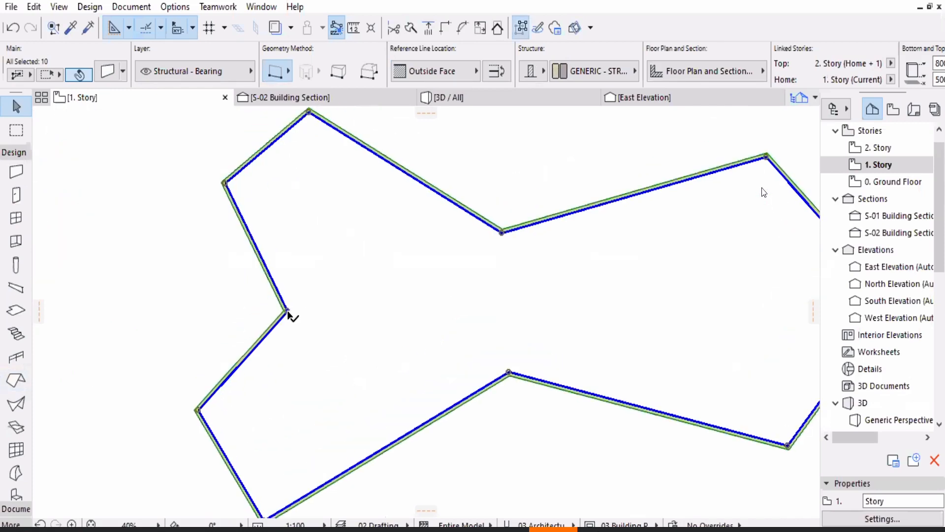
- Move the inner corner between the outline's two left arms slightly up and inward, and clear the wall selection
click(288, 311)
click(335, 308)
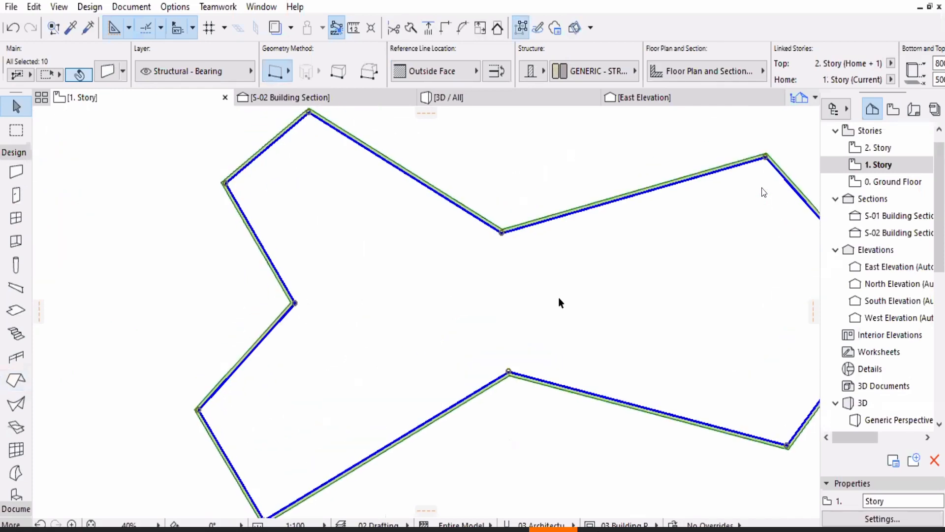
scroll(546, 317, down, 4)
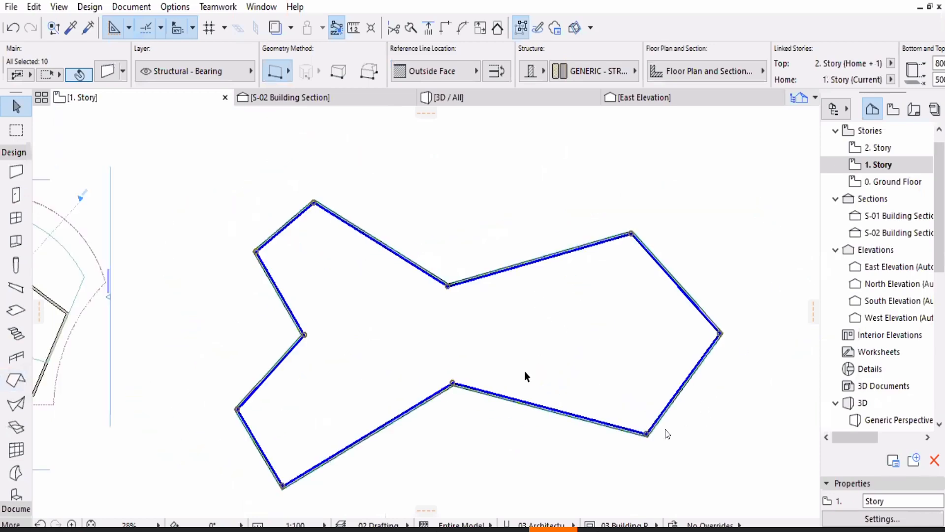
scroll(567, 310, down, 1)
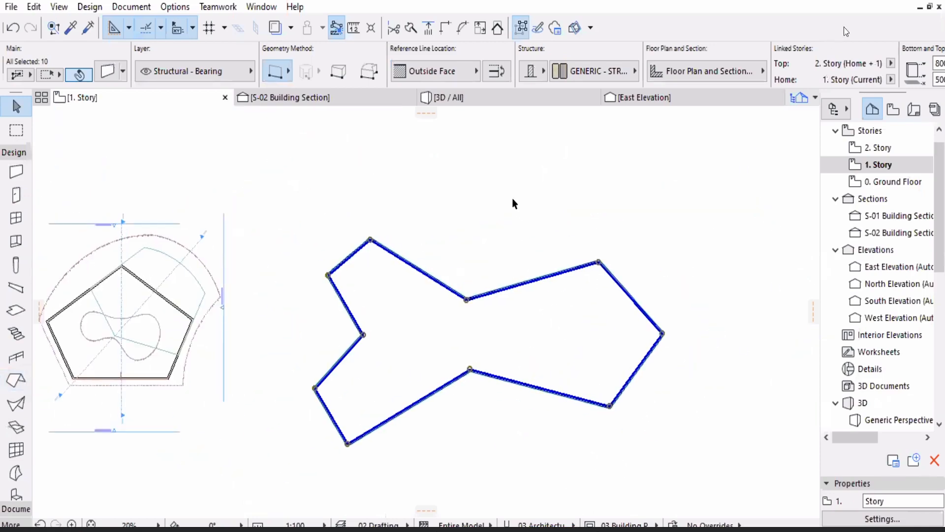
scroll(512, 198, up, 1)
click(447, 231)
drag(445, 266, 518, 215)
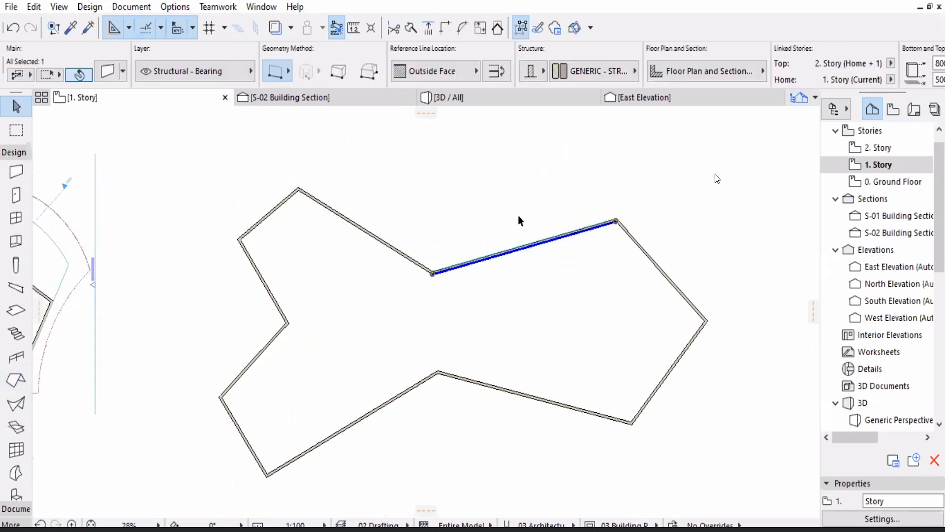
click(518, 215)
scroll(492, 266, up, 3)
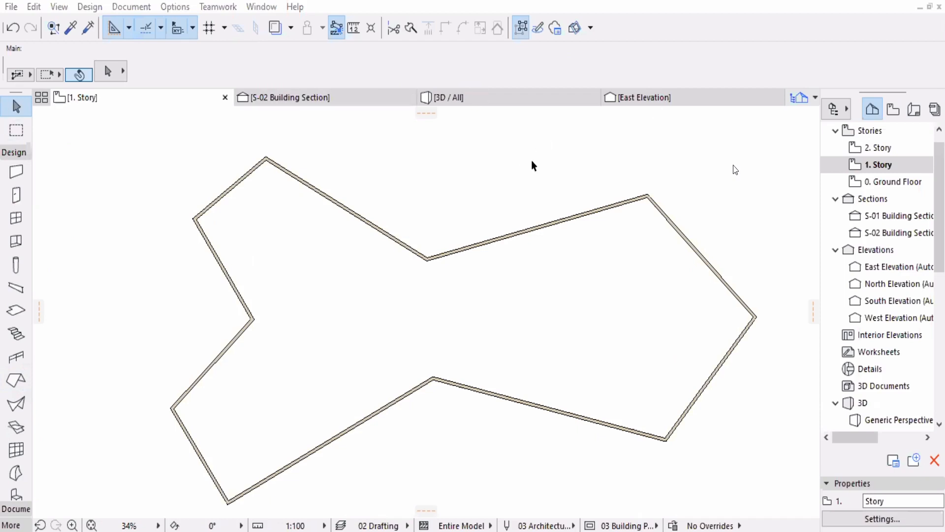
middle_drag(505, 189, 504, 188)
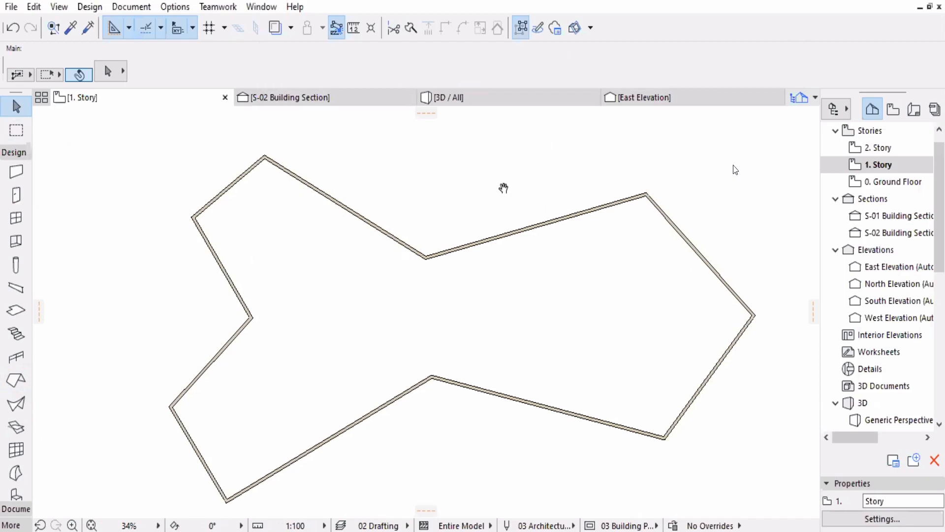
- Activate the Roof tool with the multi-plane geometry method
click(15, 382)
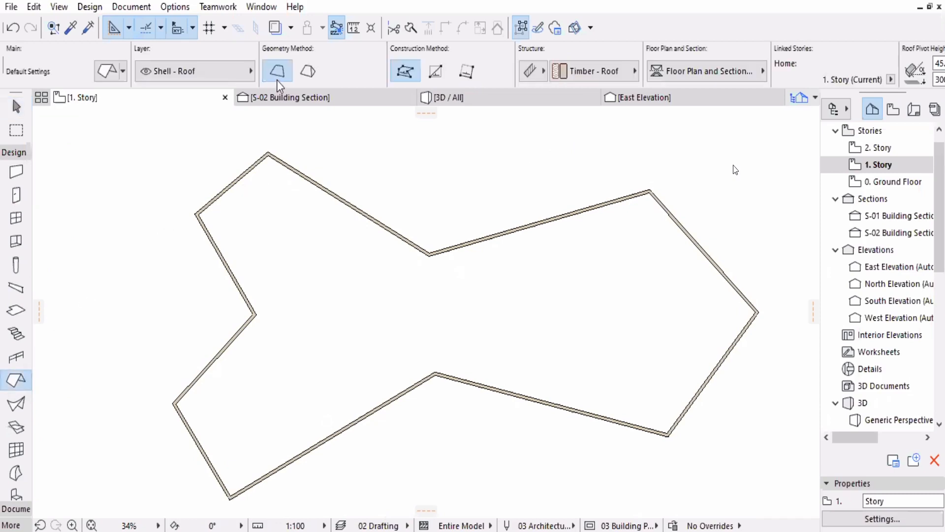
mouse_move(408, 101)
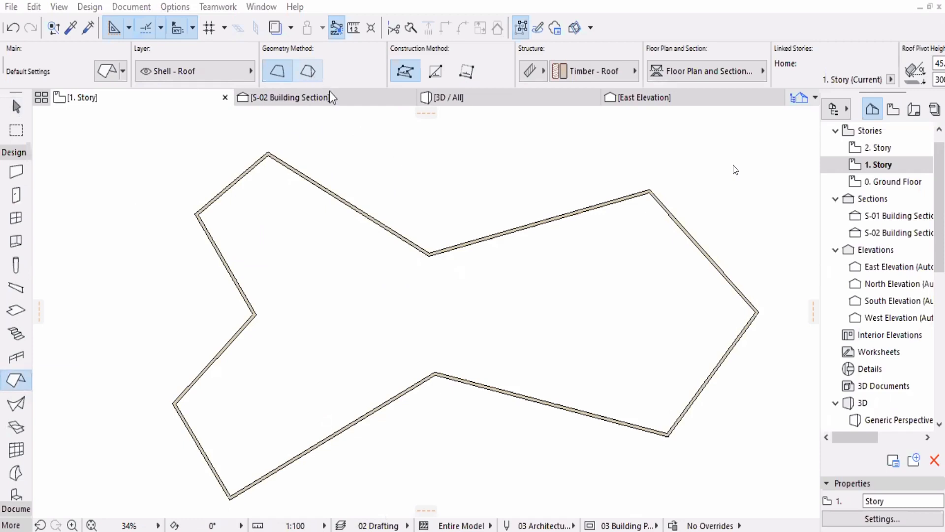
click(310, 72)
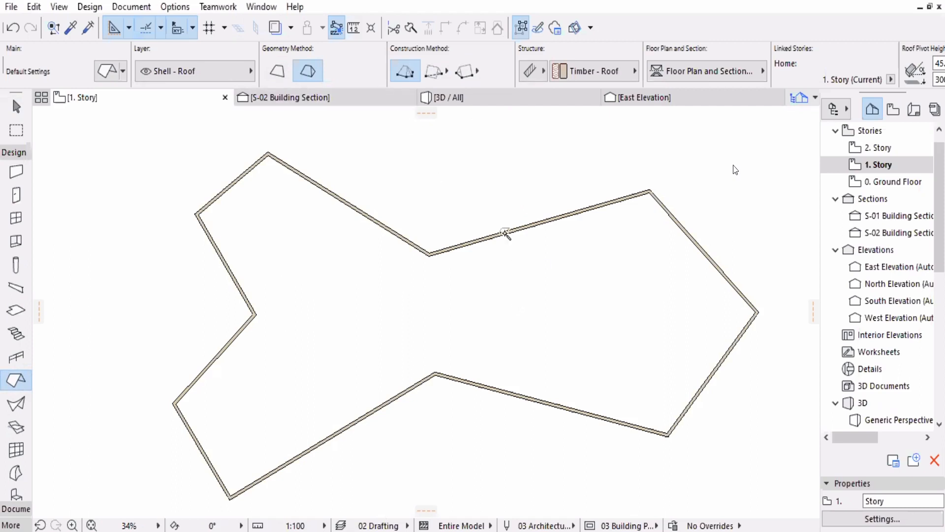
- Try tracing the multi-plane roof with the Magic Wand from different walls and wall faces of the outline
click(506, 232)
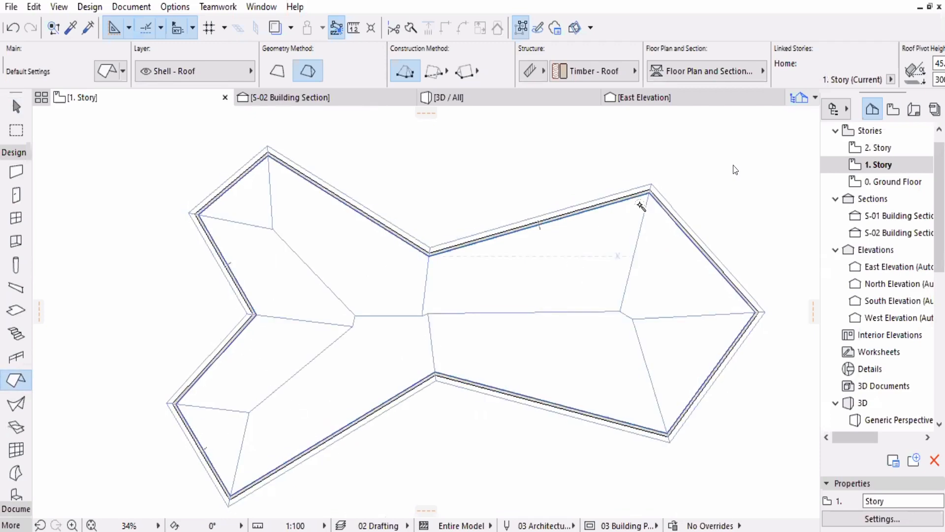
key(ctrl+z)
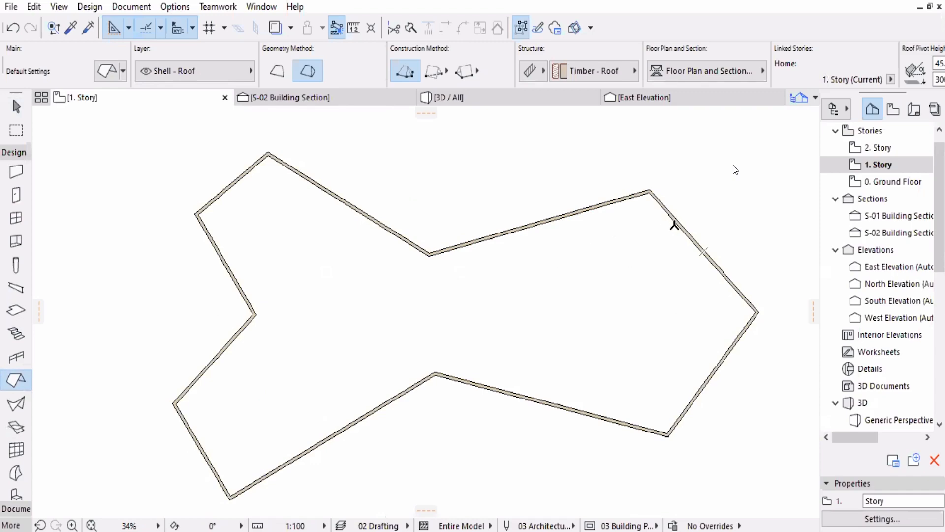
click(674, 224)
key(ctrl+z)
click(523, 225)
key(ctrl+z)
click(468, 240)
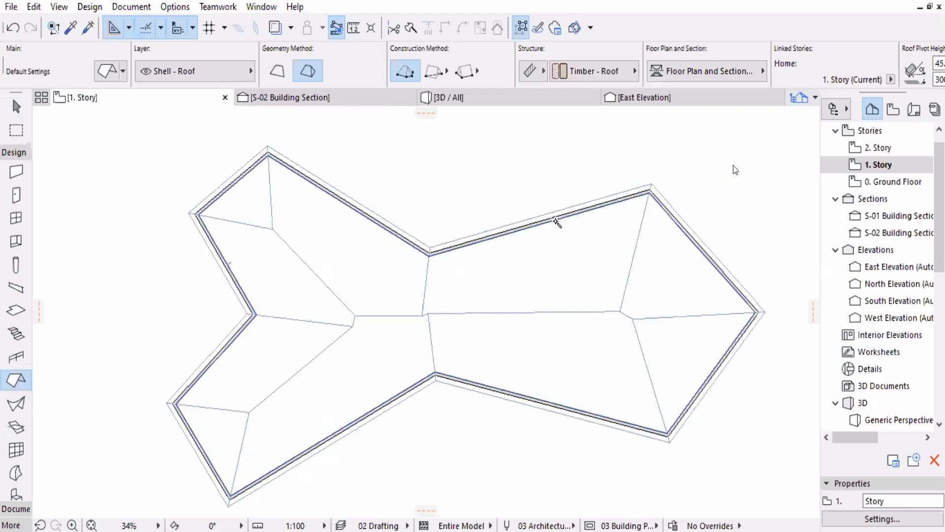
key(ctrl+z)
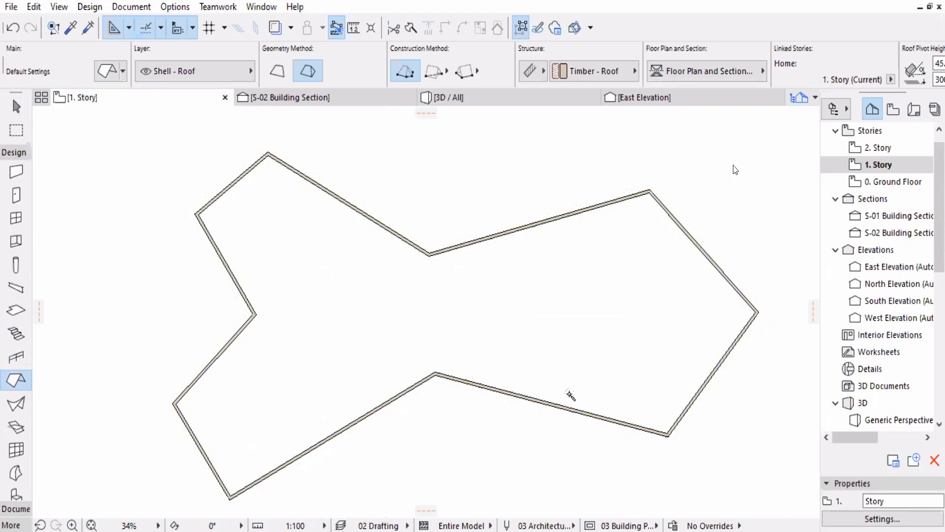
click(563, 410)
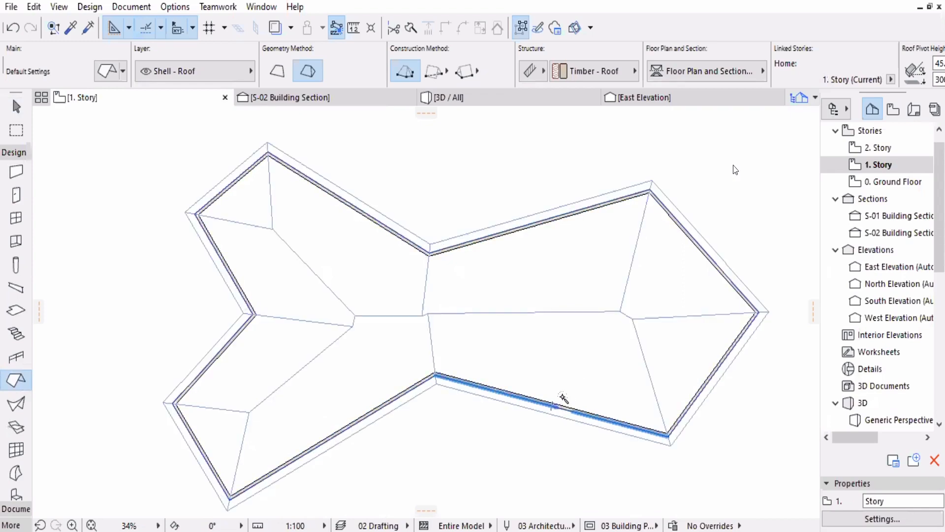
click(563, 403)
key(ctrl+z)
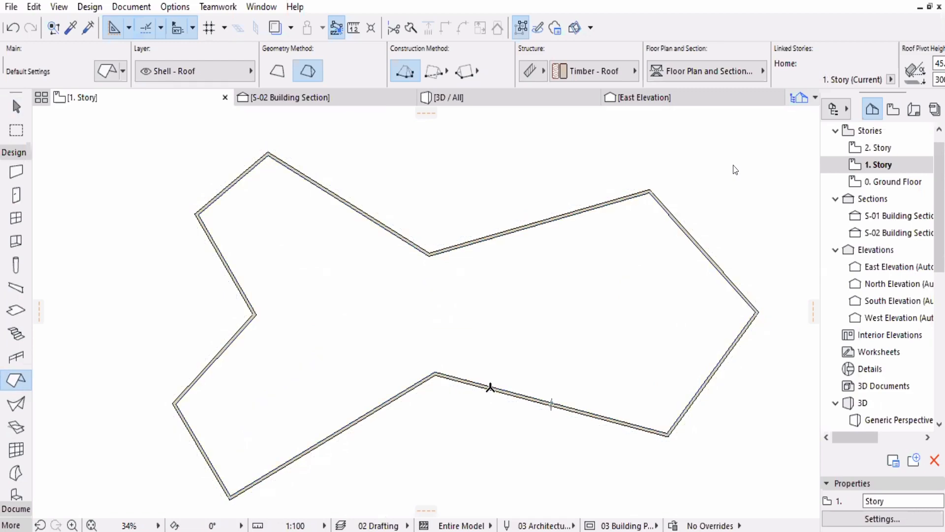
click(490, 386)
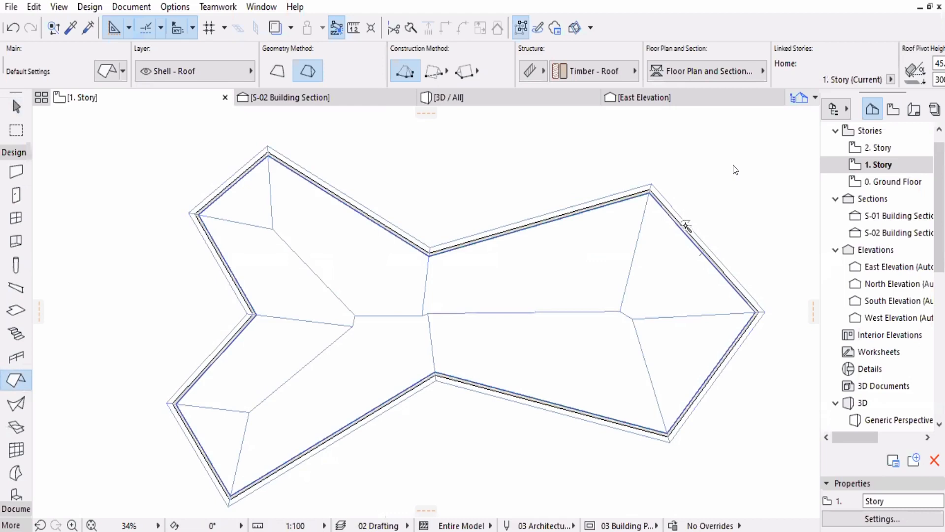
key(ctrl+z)
- Create a multi-plane roof over the ten-wall outline by tracing its inner wall edges with the Magic Wand from the upper-right end wall
click(685, 225)
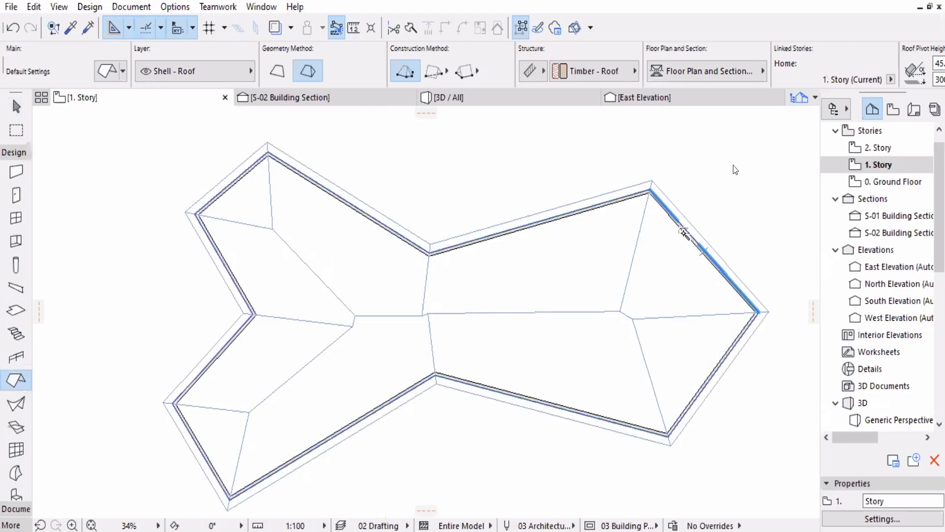
click(684, 231)
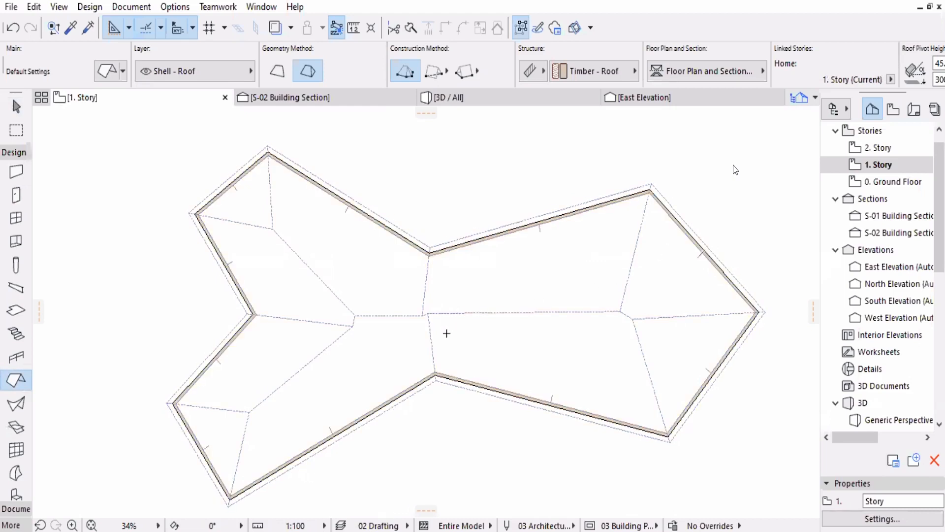
scroll(418, 345, down, 2)
scroll(517, 310, up, 5)
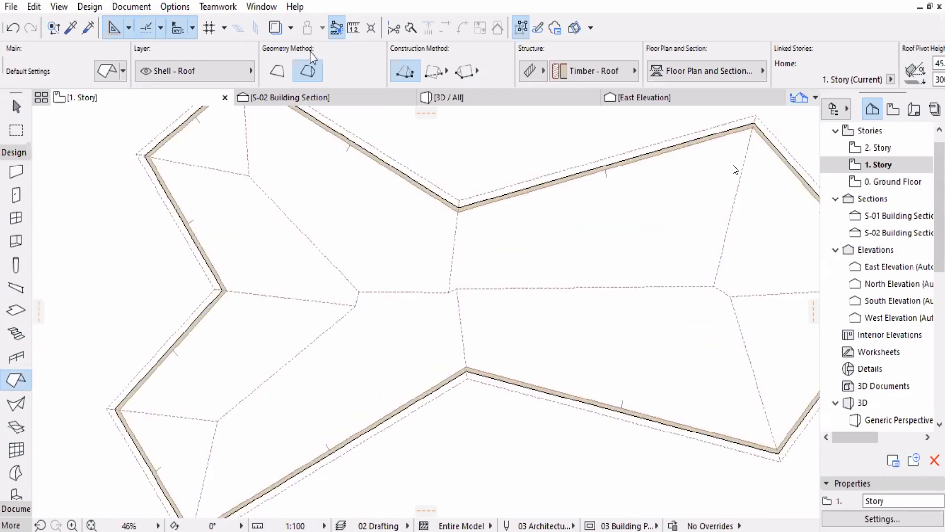
scroll(517, 310, down, 5)
- Examine the multi-plane roof over the irregular building in the 3D view, from the side and from above, including its ridges and valleys
click(474, 99)
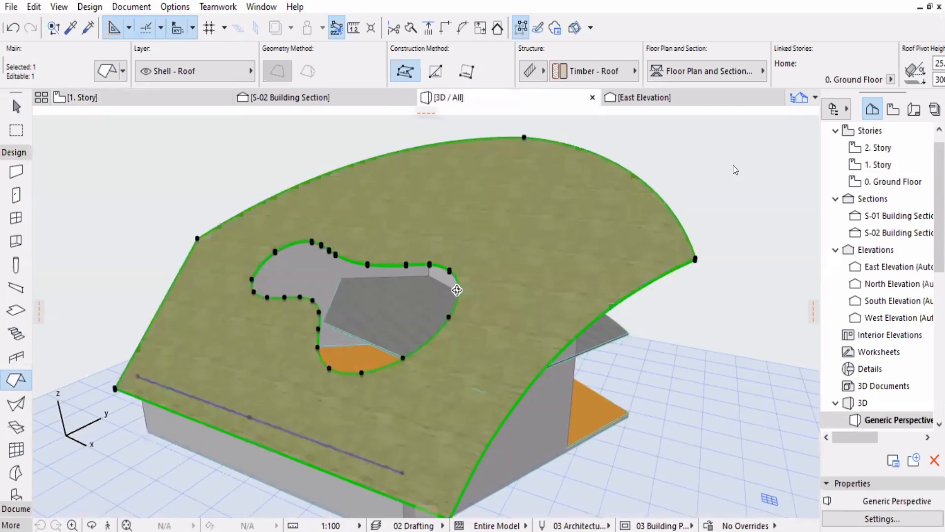
scroll(763, 383, down, 3)
middle_drag(762, 383, 678, 335)
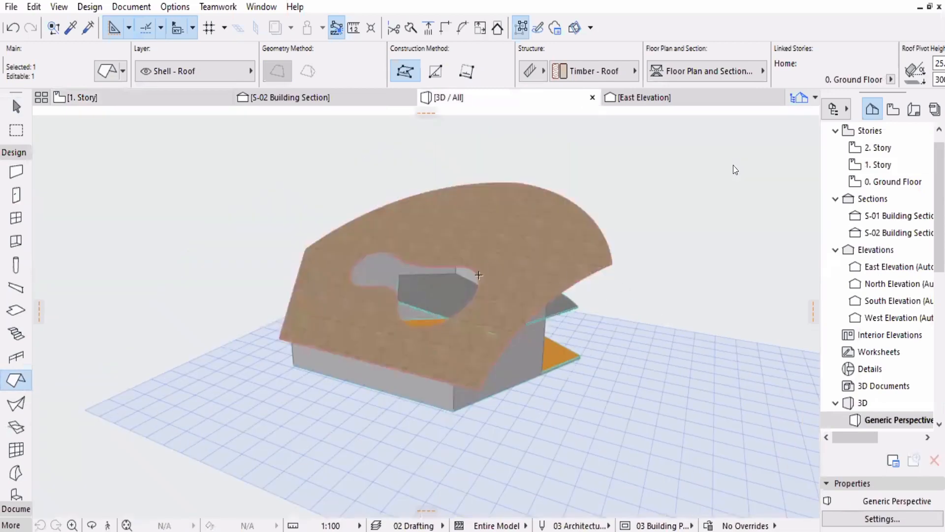
shift+middle_drag(612, 357, 702, 232)
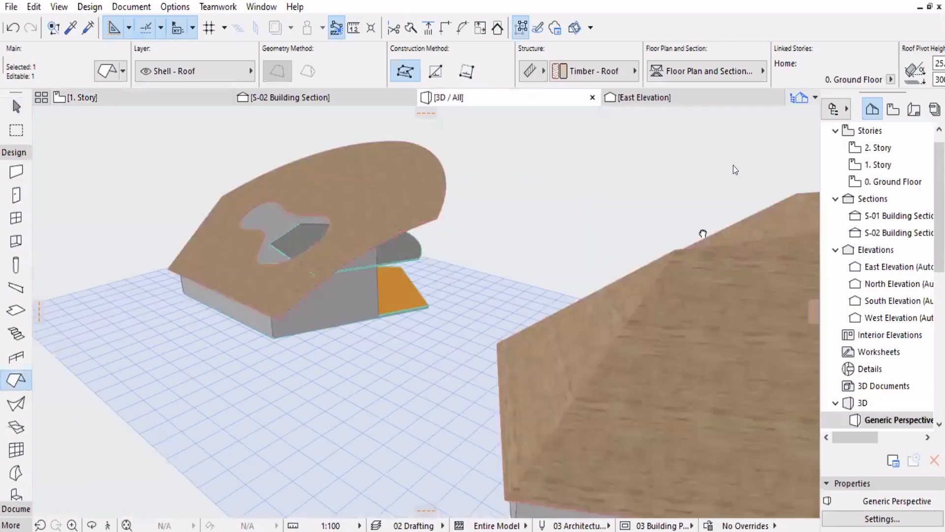
shift+middle_drag(489, 351, 287, 276)
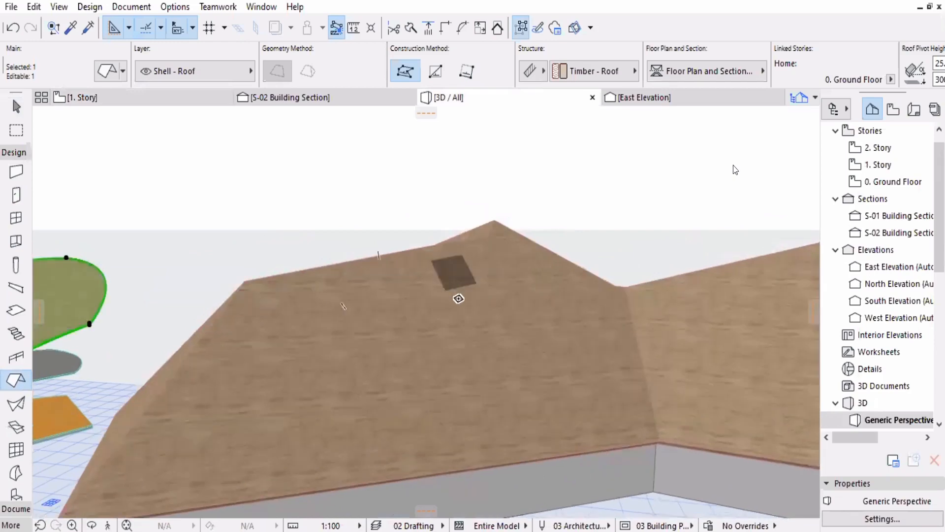
scroll(494, 360, down, 1)
scroll(514, 437, down, 1)
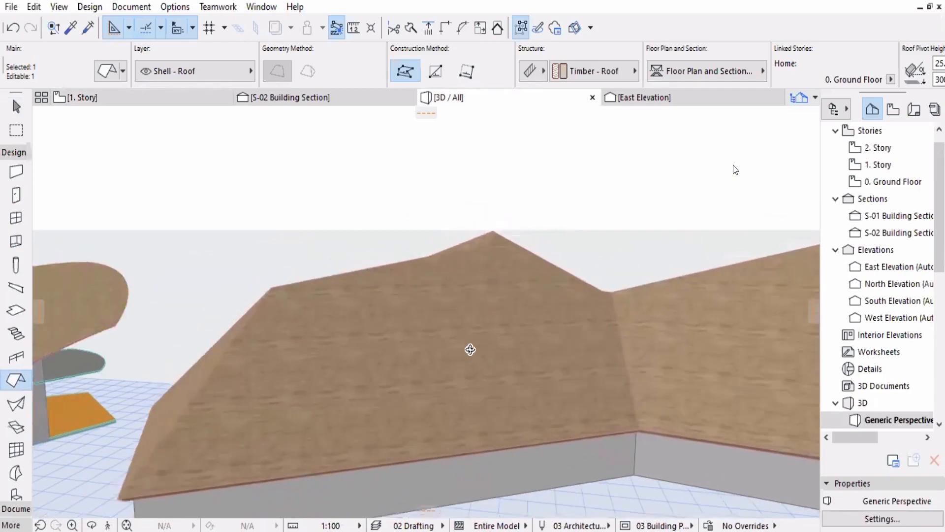
scroll(502, 404, down, 2)
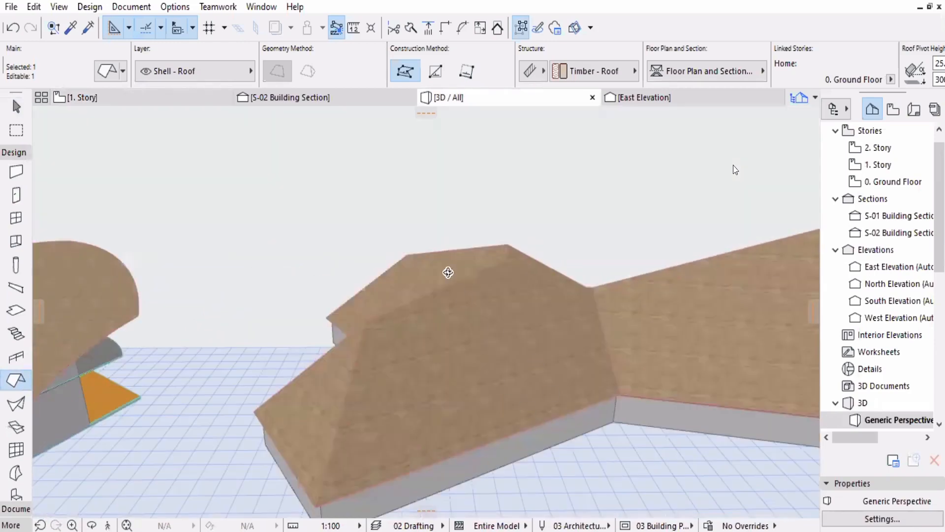
shift+middle_drag(455, 326, 418, 332)
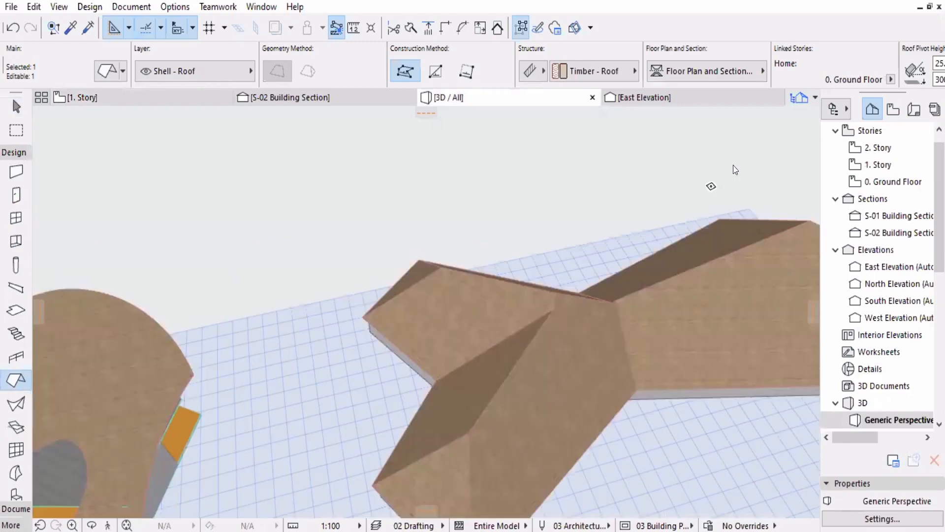
shift+middle_drag(711, 186, 712, 188)
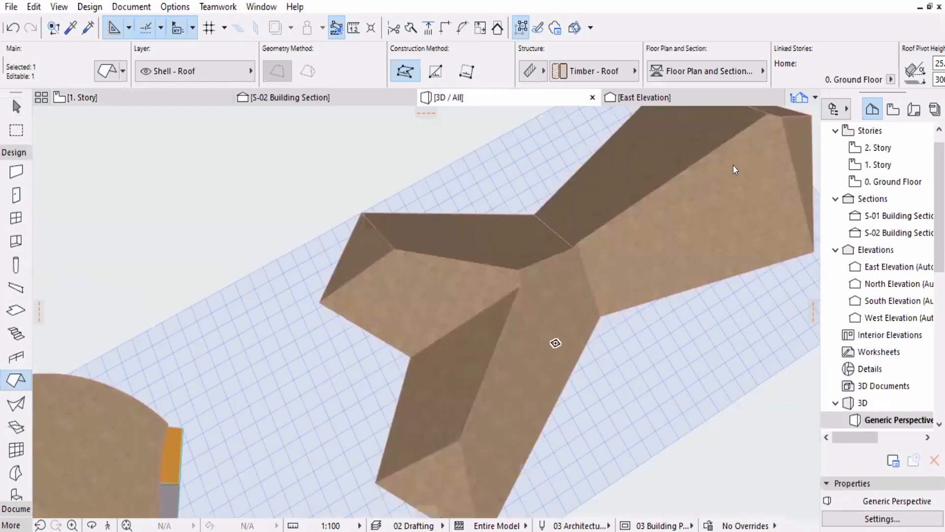
middle_drag(609, 289, 652, 303)
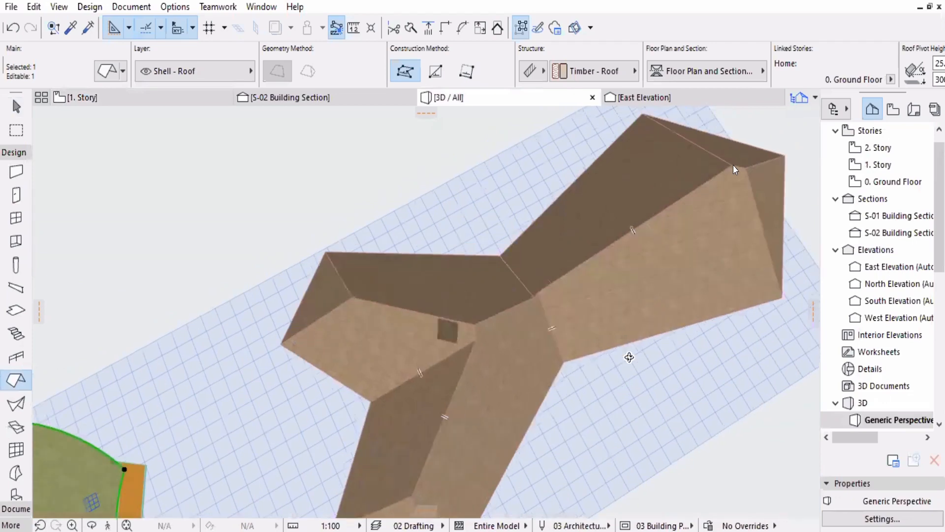
shift+middle_drag(627, 354, 549, 333)
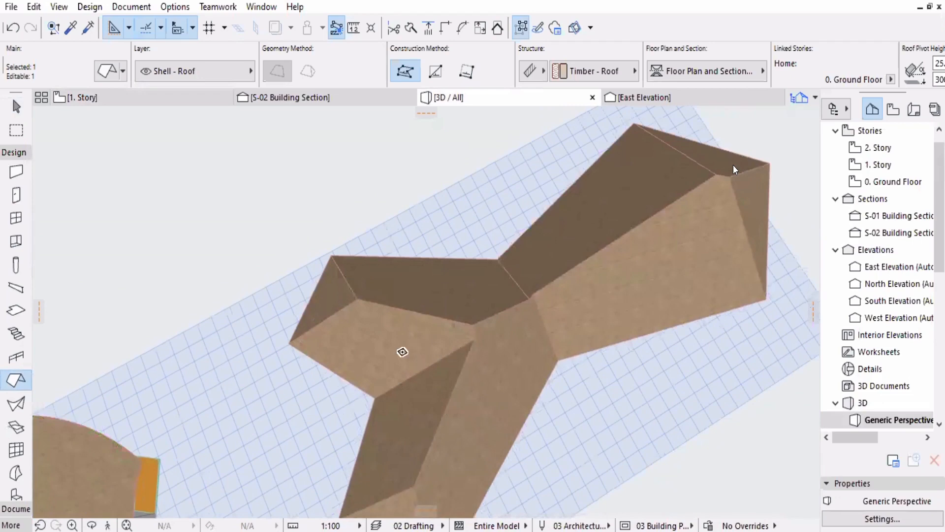
shift+middle_drag(401, 353, 445, 398)
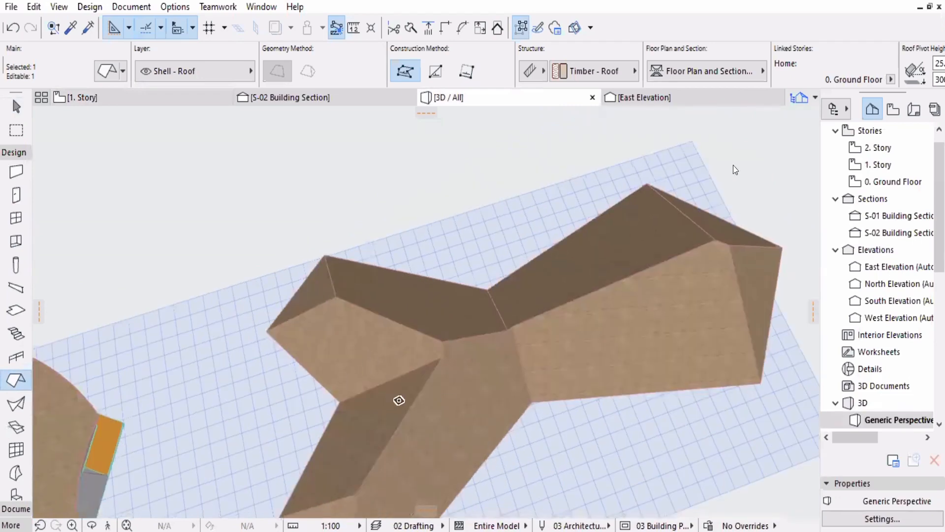
scroll(439, 323, up, 2)
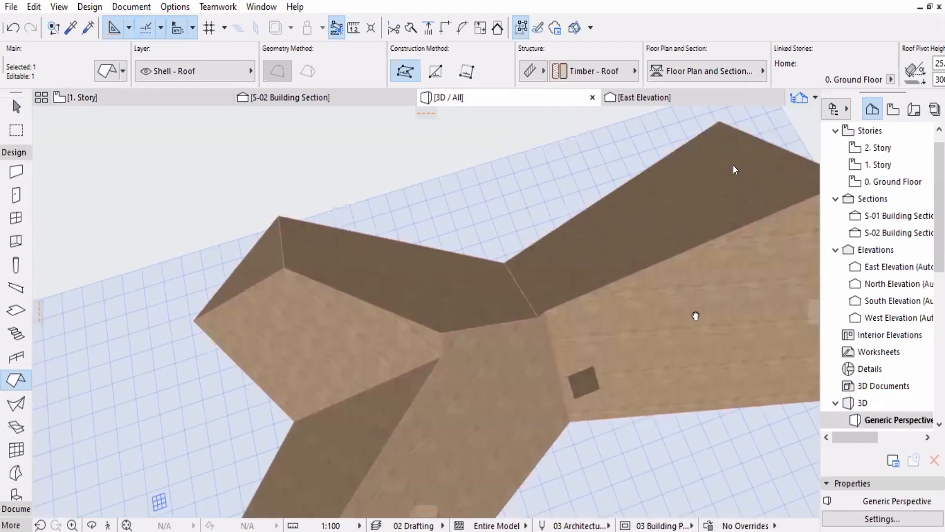
- Set the thickness of the multi-plane roof over the irregular building to 120
scroll(536, 347, down, 1)
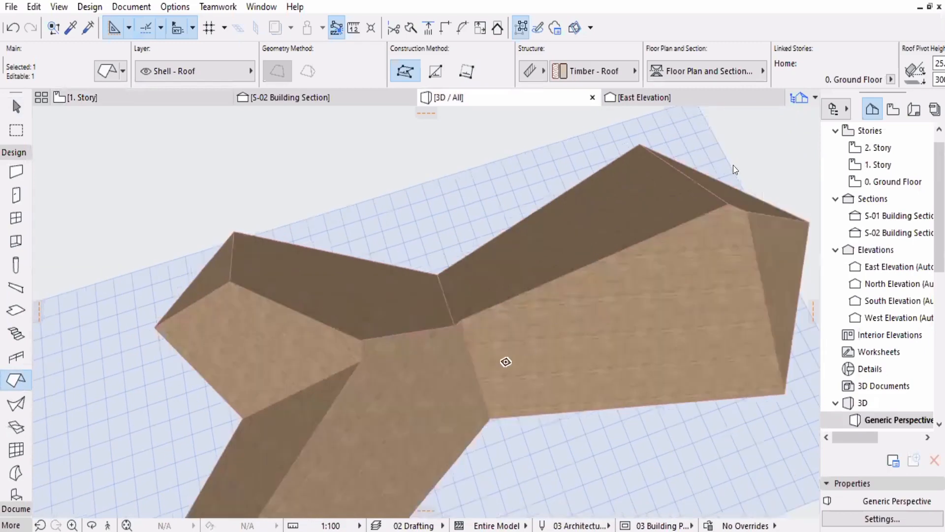
scroll(505, 363, down, 2)
scroll(475, 364, up, 2)
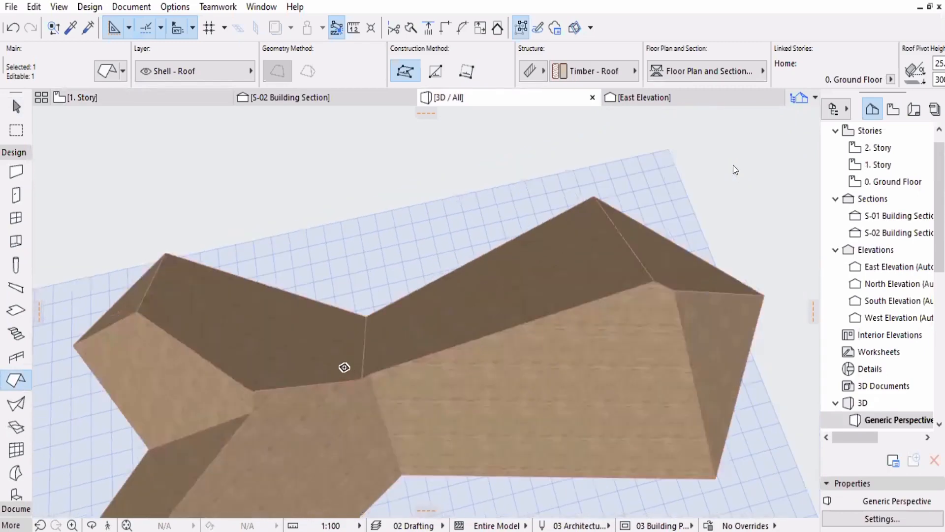
shift+middle_drag(345, 366, 369, 277)
shift+middle_drag(395, 339, 386, 424)
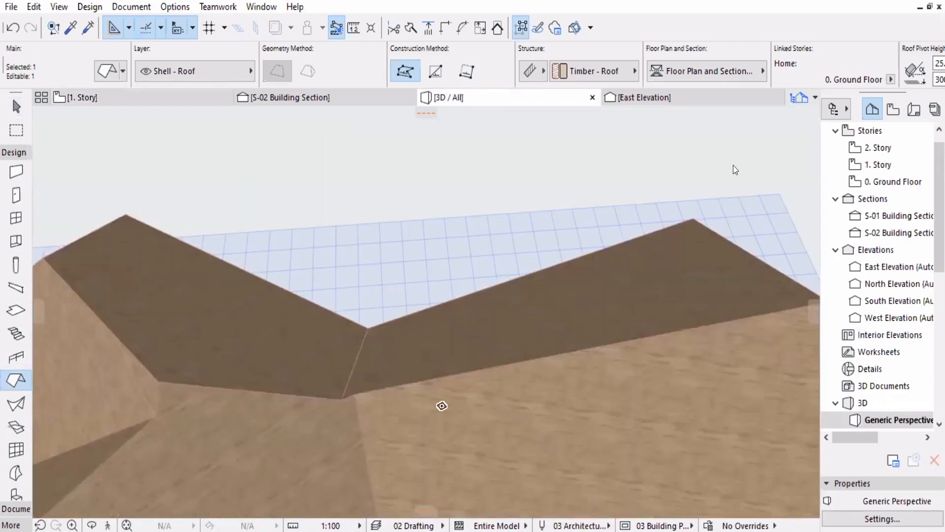
middle_drag(454, 468, 529, 388)
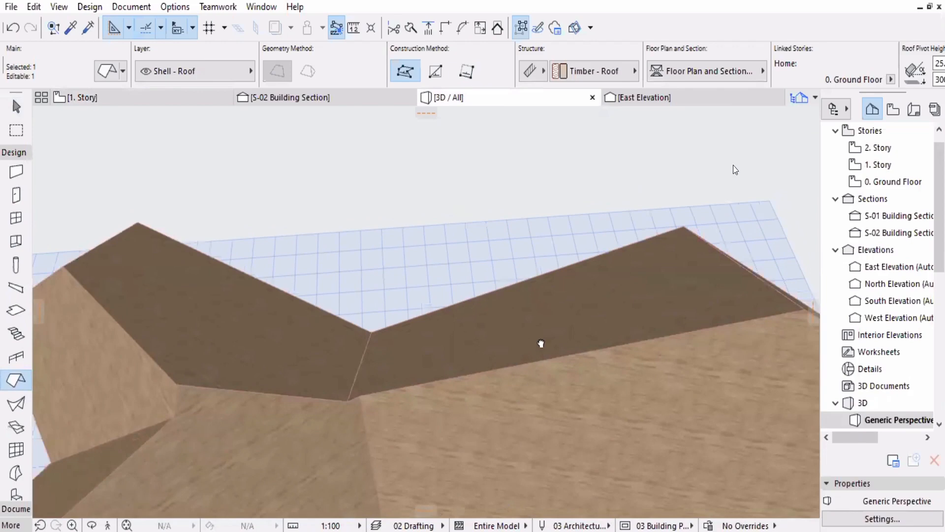
mouse_move(542, 342)
shift+middle_down()
mouse_move(531, 302)
mouse_move(640, 232)
mouse_move(610, 212)
mouse_move(553, 328)
shift+middle_up()
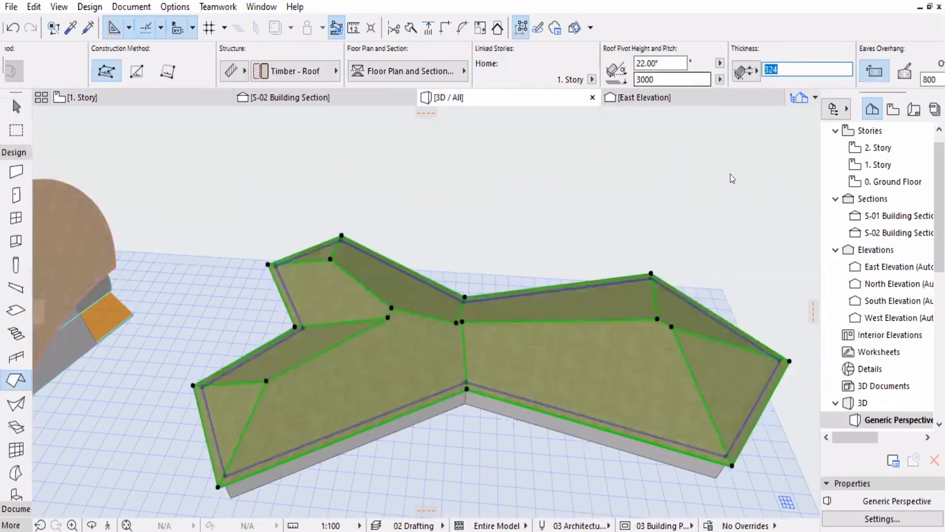
text(120)
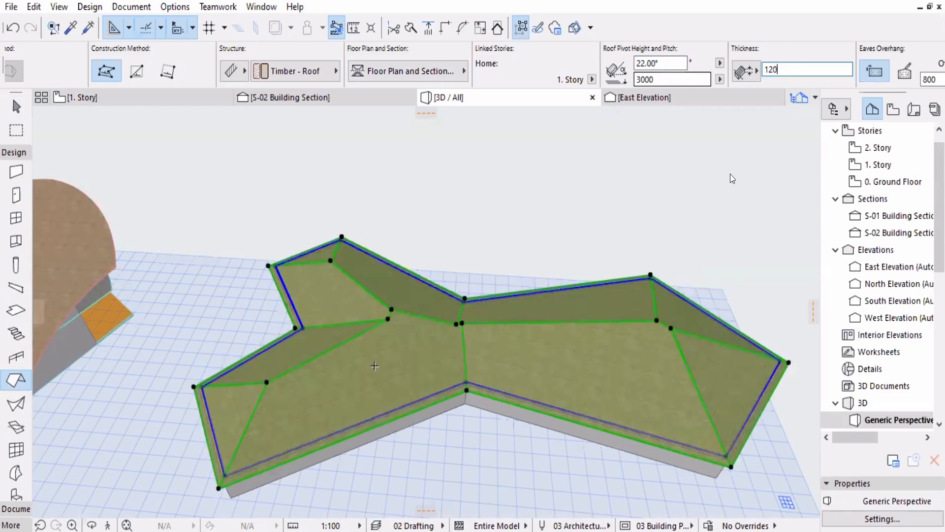
- On the 1. Story plan, draw a section line from outside the lower-left end wall along that wing's ridge to the central ridge
key(F2)
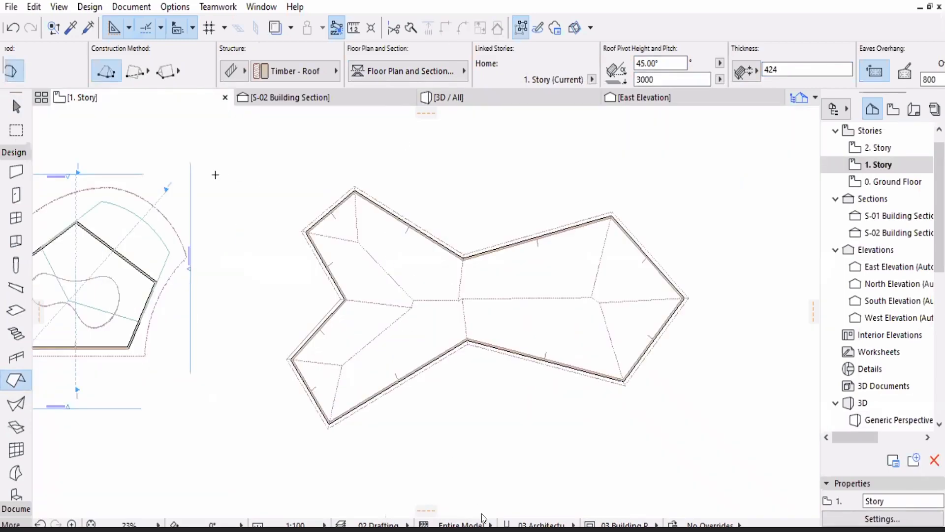
scroll(376, 419, up, 1)
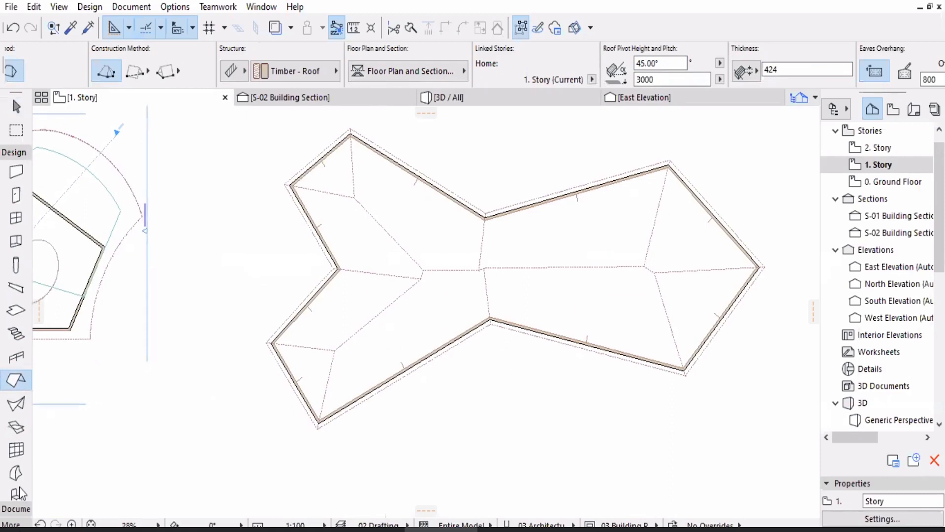
scroll(18, 507, down, 2)
click(18, 510)
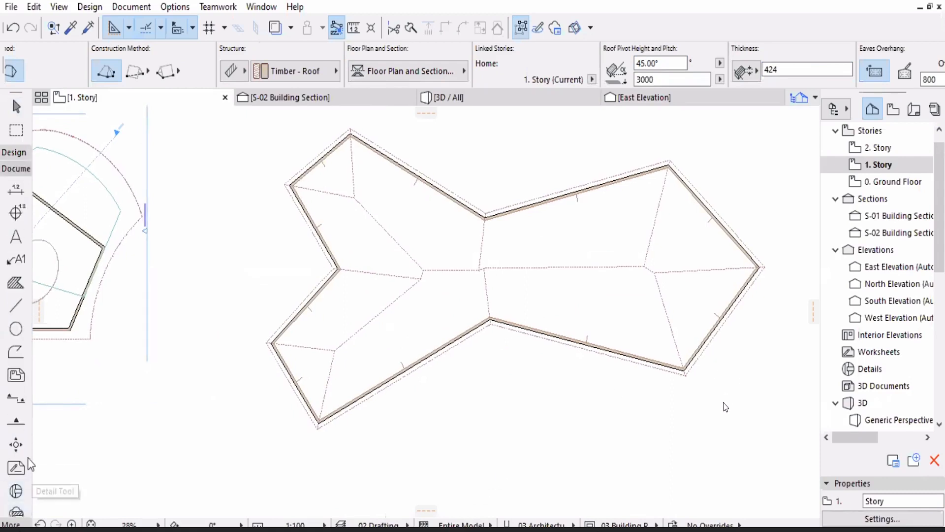
click(16, 398)
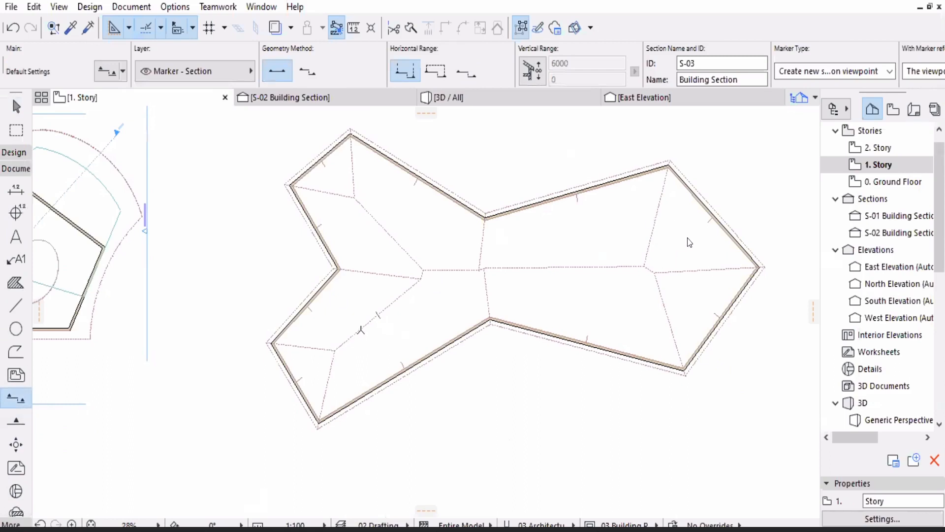
click(255, 417)
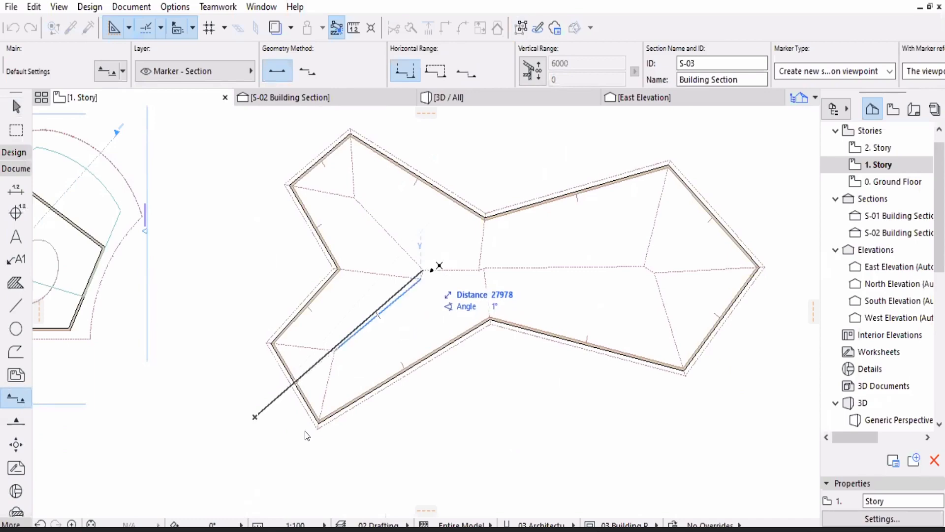
scroll(440, 266, up, 4)
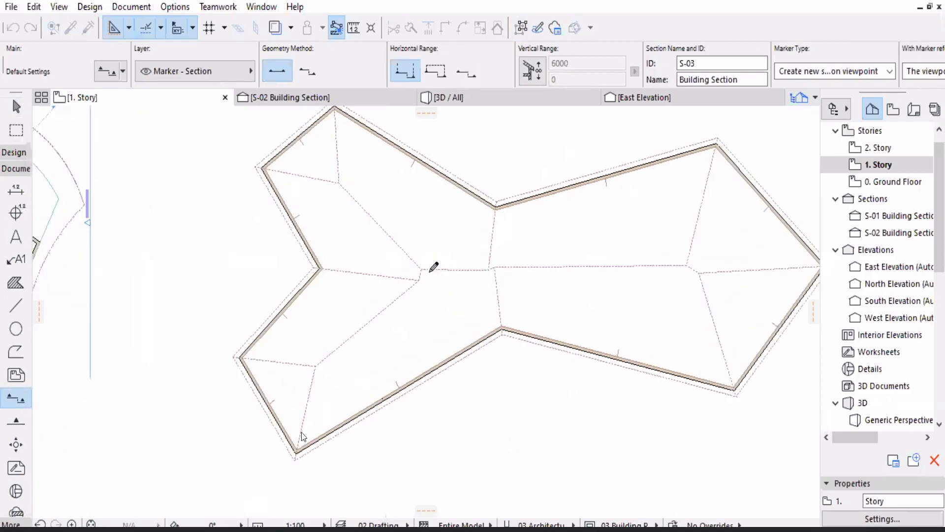
scroll(589, 335, up, 1)
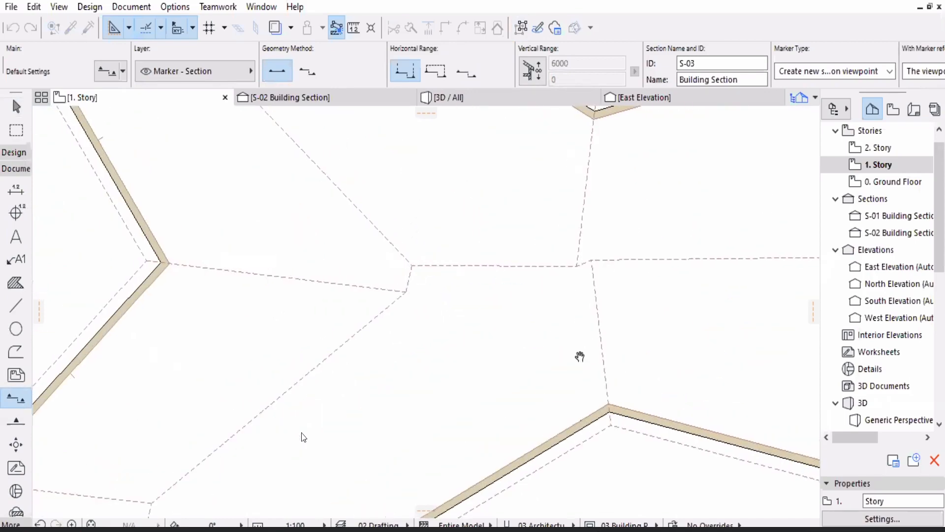
scroll(571, 350, down, 8)
middle_drag(519, 370, 448, 355)
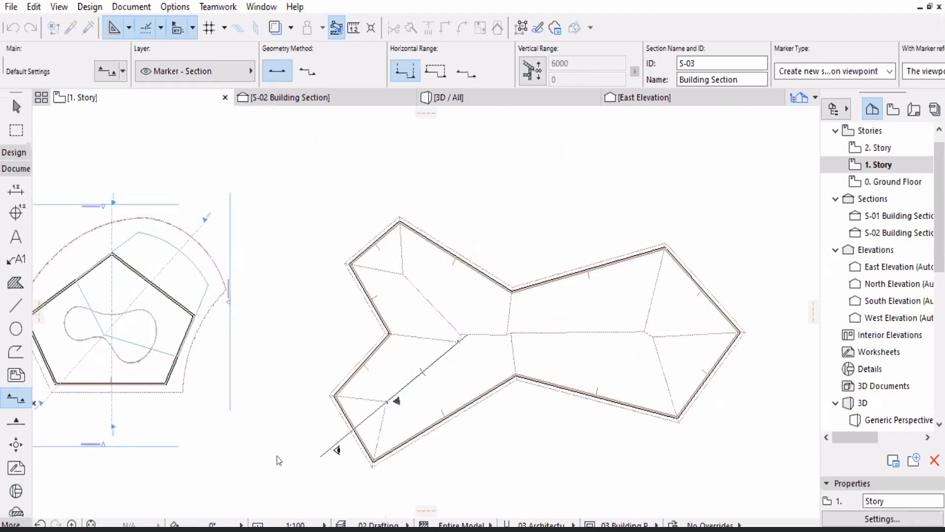
click(448, 404)
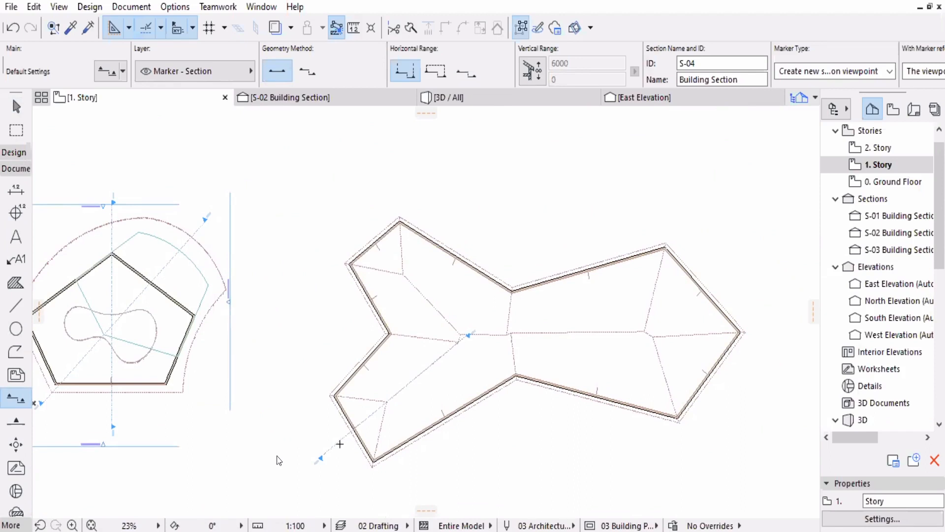
- Stretch the inner end of the new section line along its direction past the upper wall, so it cuts across the whole irregular building
shift+click(340, 444)
click(332, 447)
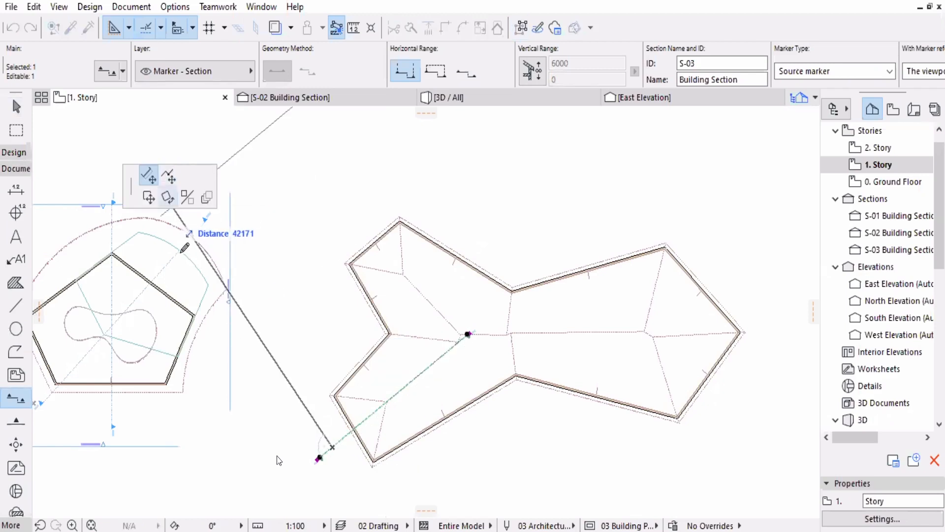
key(Escape)
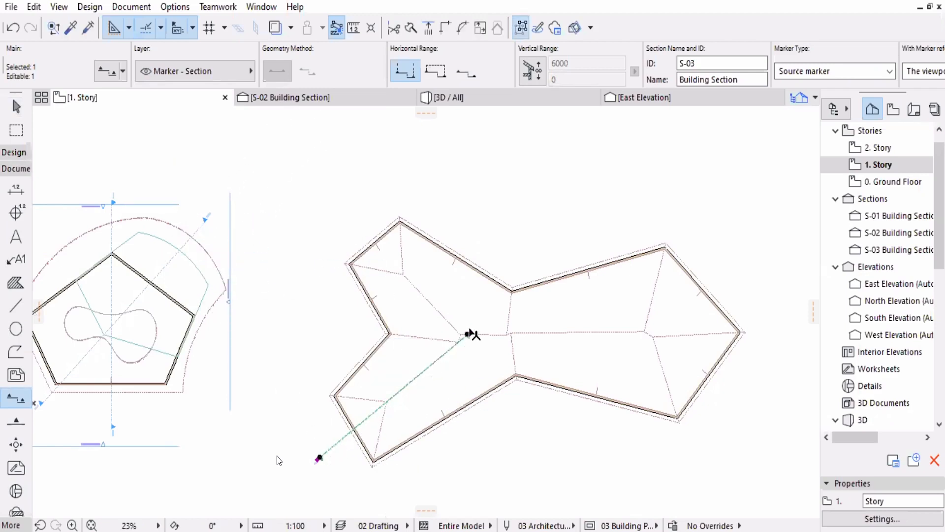
click(467, 334)
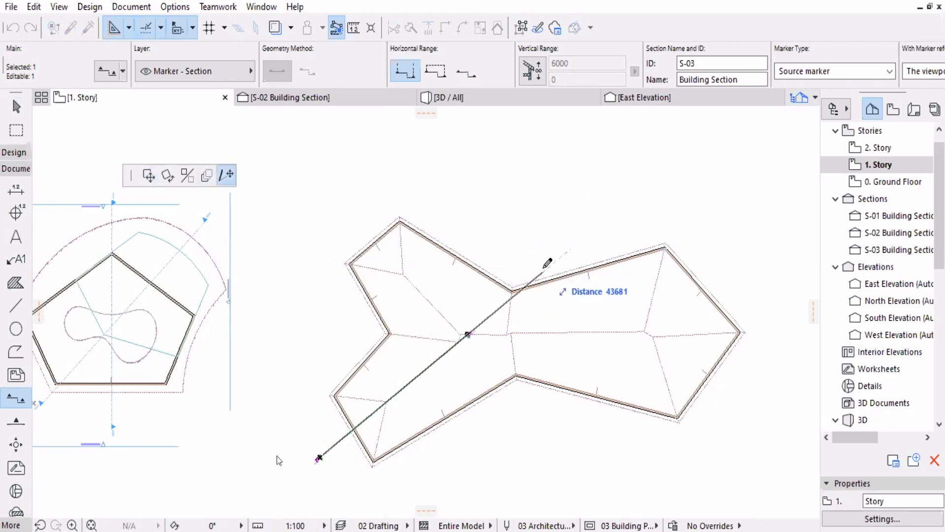
click(555, 262)
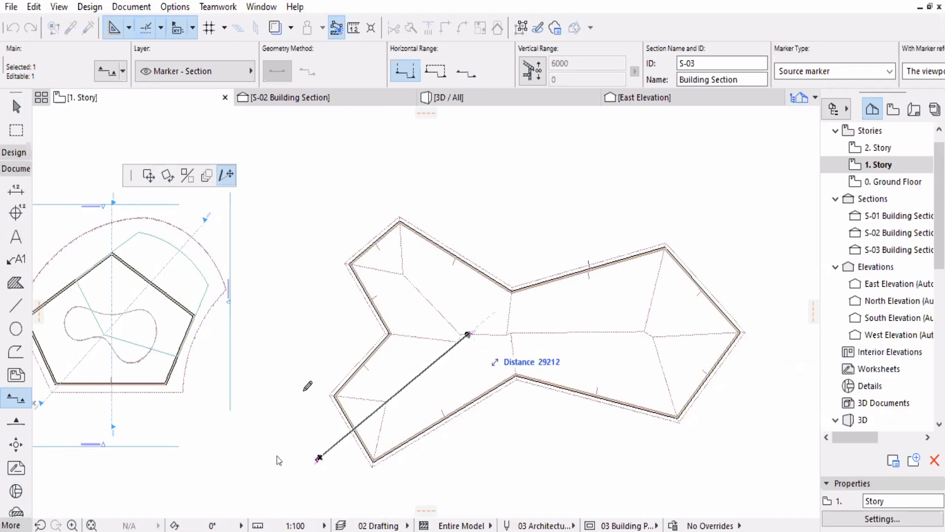
scroll(474, 339, up, 3)
middle_drag(467, 223, 468, 178)
middle_drag(727, 225, 719, 170)
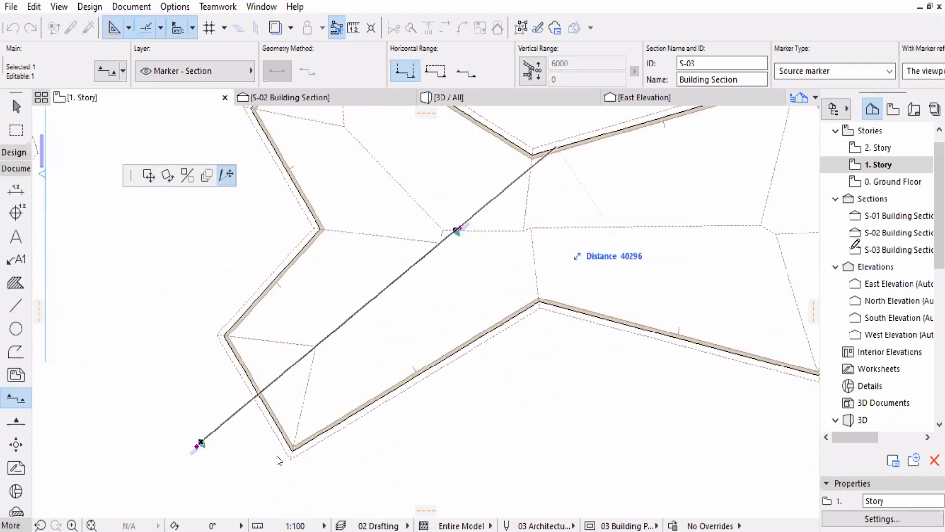
middle_drag(702, 309, 693, 310)
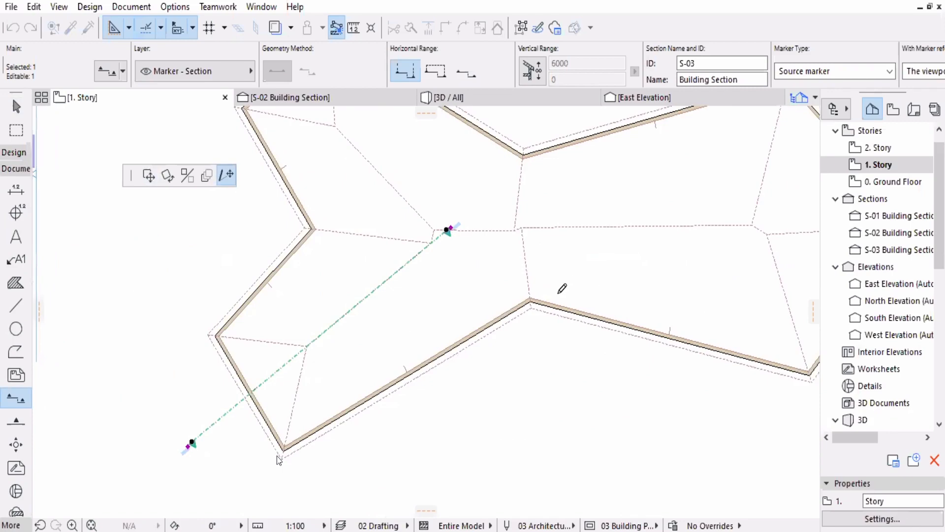
middle_drag(601, 277, 557, 294)
middle_drag(539, 243, 645, 273)
click(654, 158)
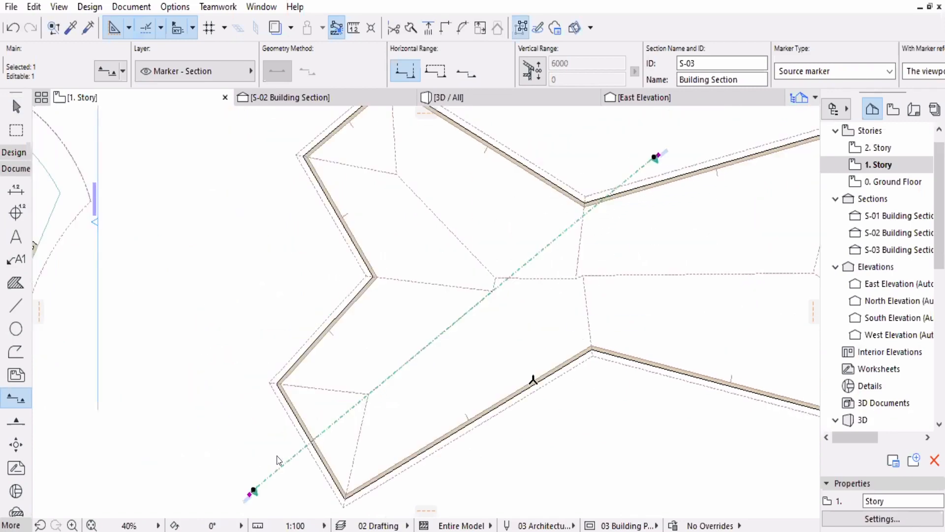
- Open the S-03 building section and examine the cut roof profile, its slope breaks and its eaves at the walls
scroll(533, 380, down, 4)
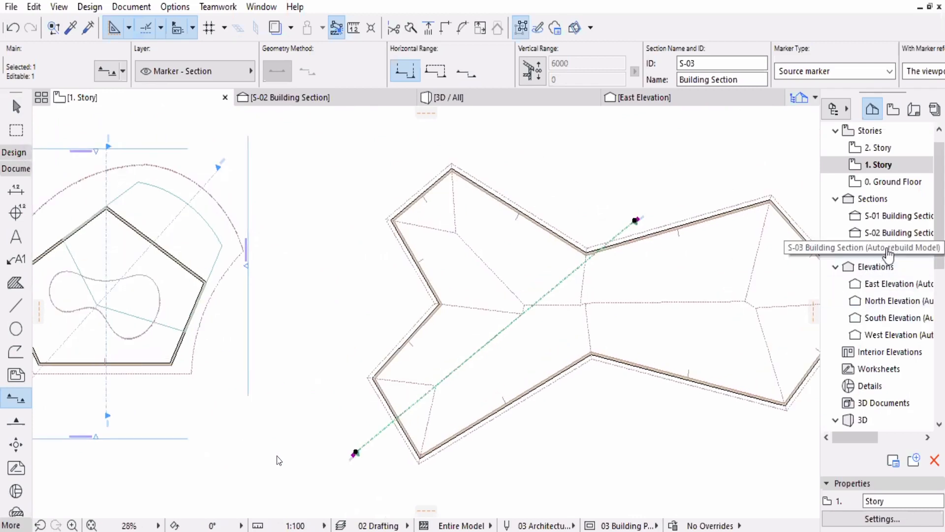
double_click(889, 251)
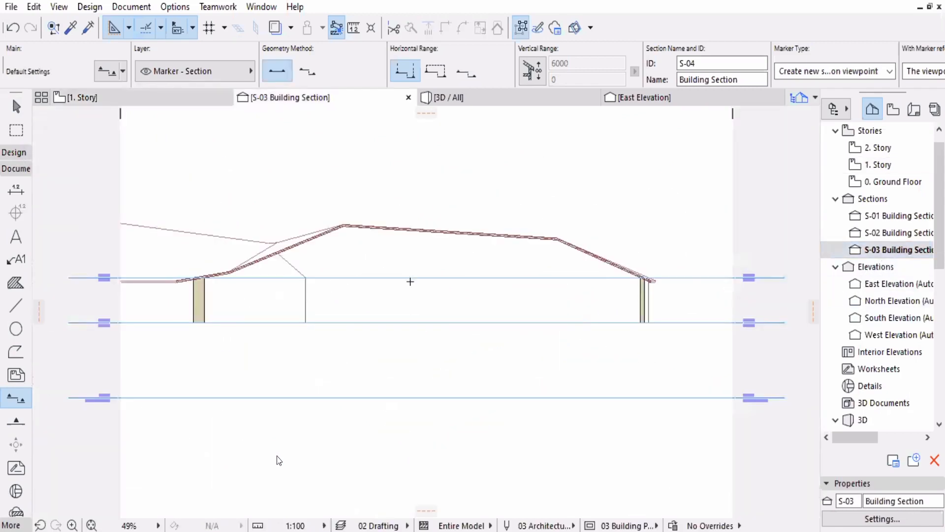
scroll(411, 282, up, 2)
middle_drag(568, 252, 651, 257)
middle_drag(773, 336, 559, 329)
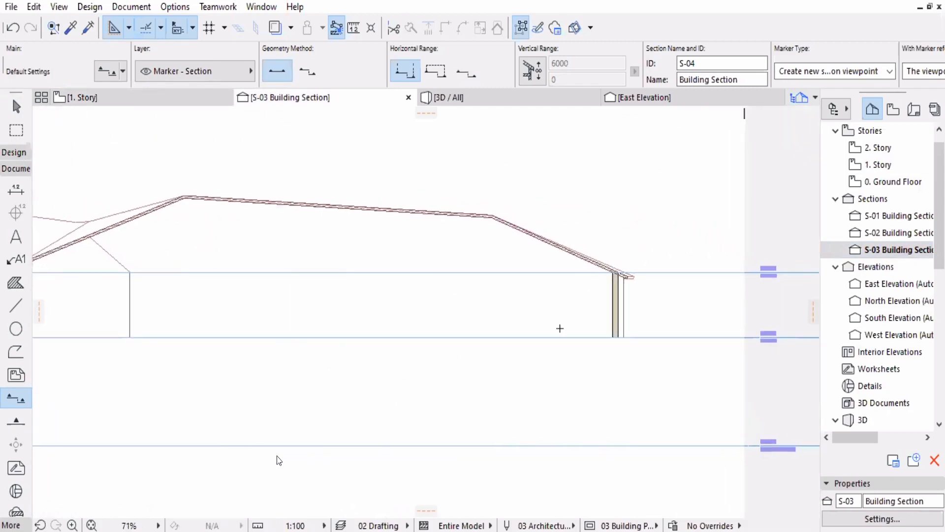
scroll(644, 263, up, 3)
middle_drag(586, 300, 788, 346)
scroll(569, 279, down, 5)
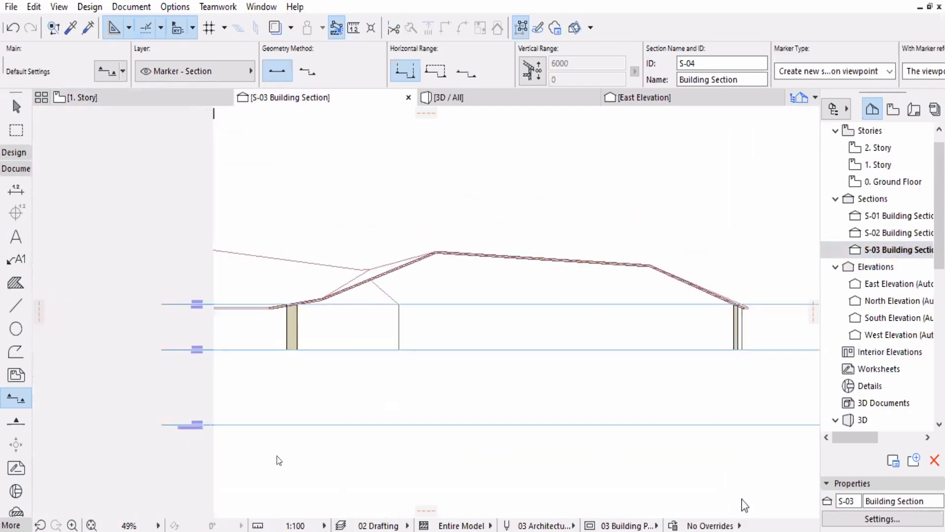
- Apply the Simplified Plan graphic override to the S-03 building section and examine the roof outline
click(728, 526)
click(775, 479)
scroll(408, 300, up, 3)
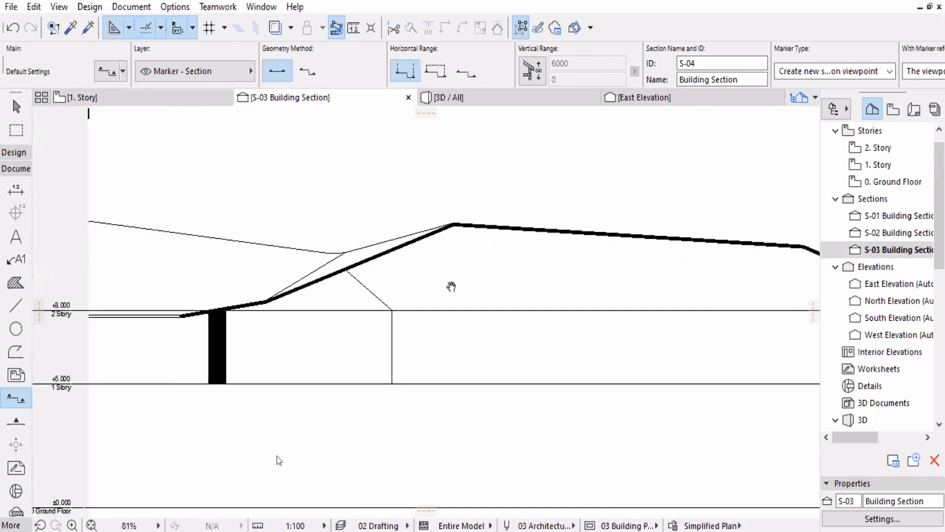
middle_drag(452, 286, 401, 257)
scroll(422, 289, down, 3)
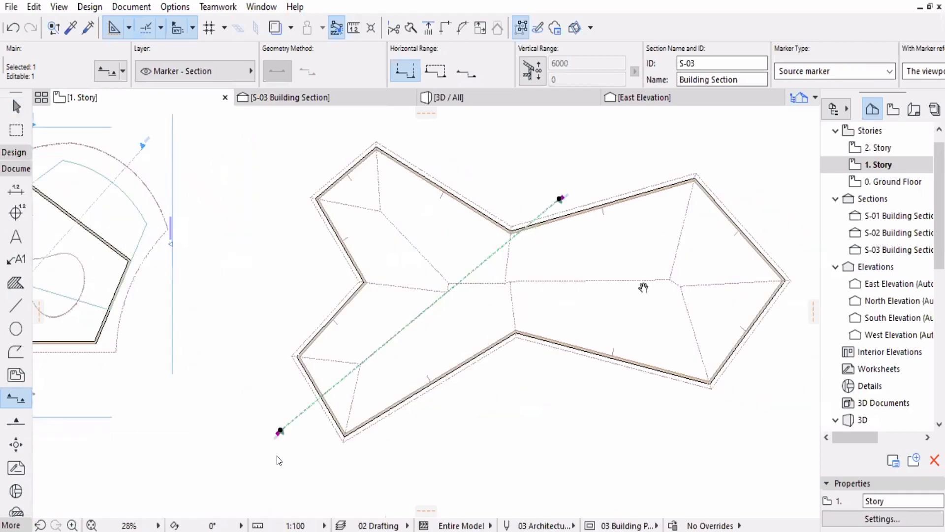
- Deselect the S-03 section line and open the editing options for the irregular roof's upper-right eave edge
middle_drag(644, 290, 603, 317)
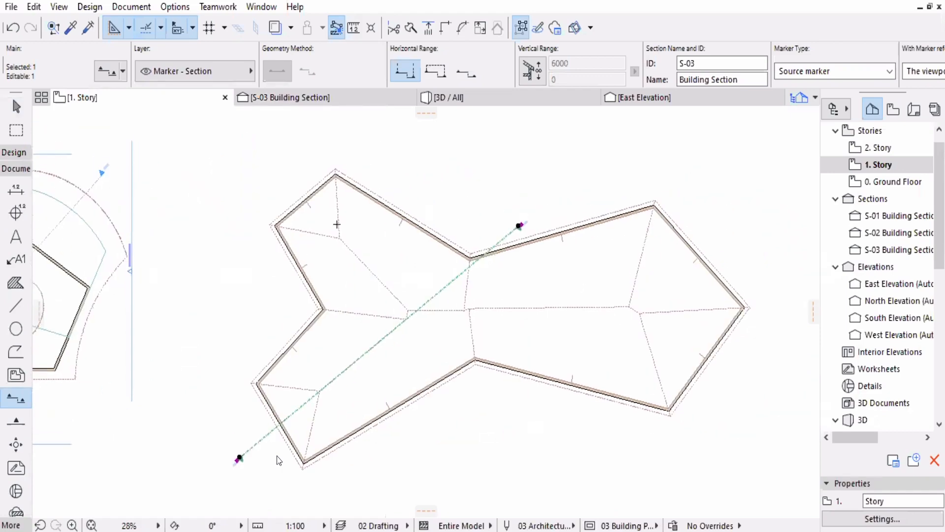
scroll(337, 224, up, 1)
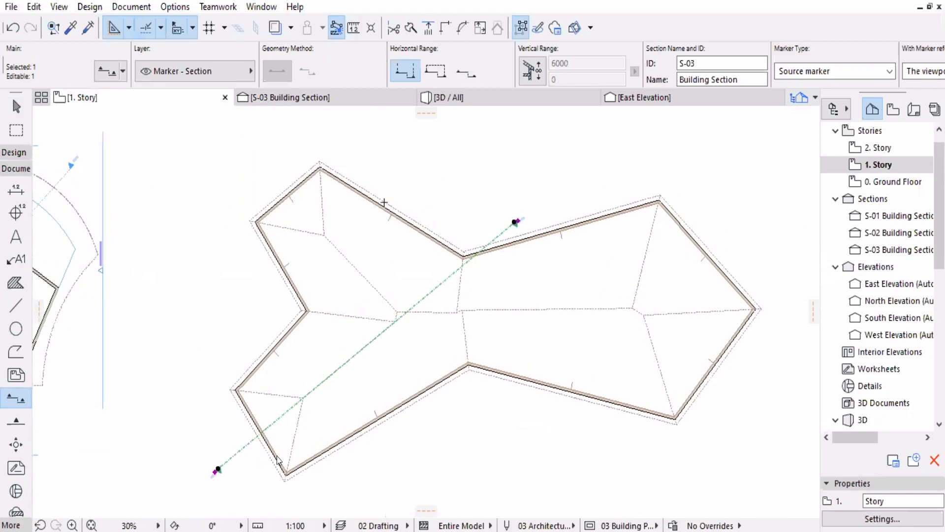
scroll(384, 202, up, 3)
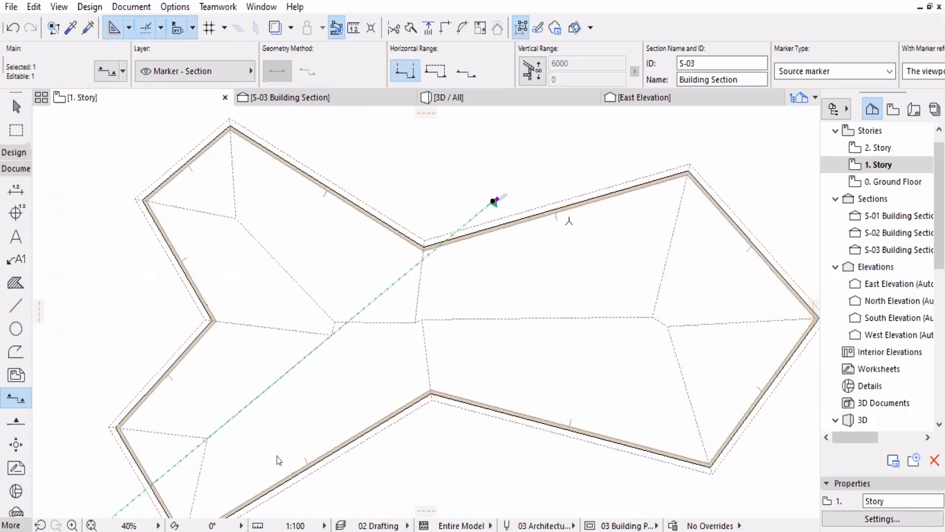
middle_drag(569, 221, 610, 184)
scroll(609, 183, down, 2)
key(Escape)
scroll(228, 168, up, 3)
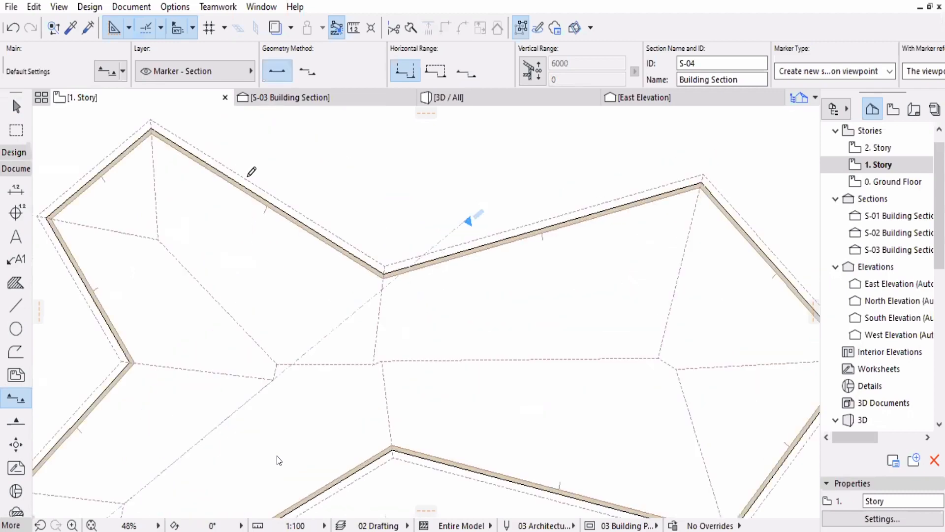
key(Escape)
double_click(595, 206)
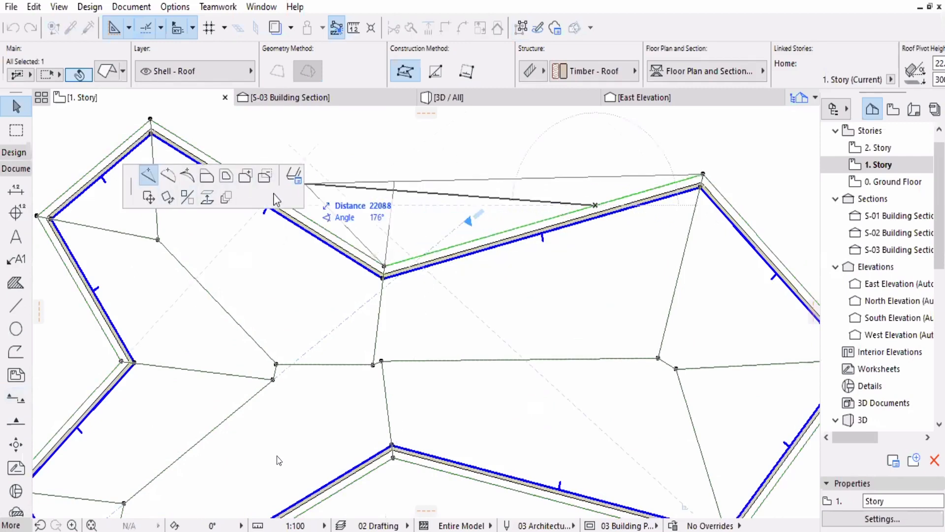
- Examine the irregular multi-plane roof's eaves, ridges and valleys on the plan alongside the pentagonal building, and clear the selection
scroll(342, 263, down, 5)
scroll(343, 263, up, 1)
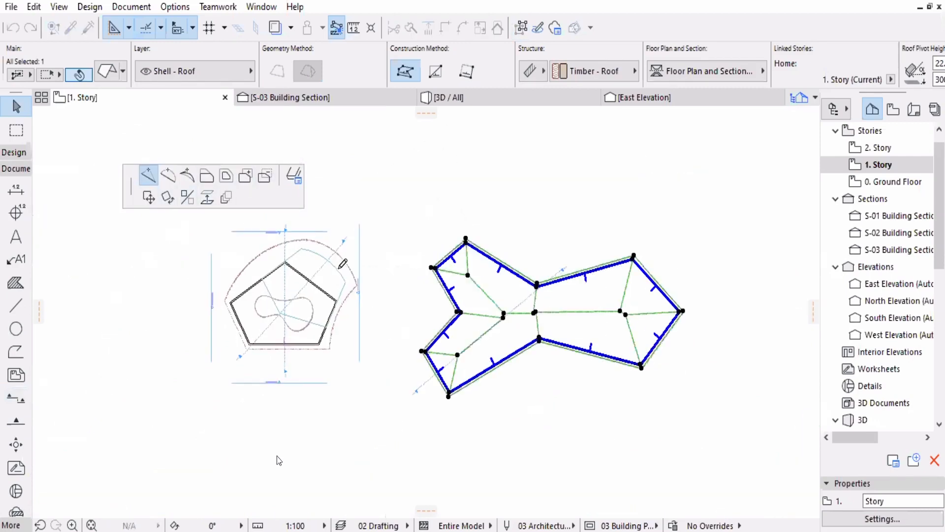
scroll(601, 220, up, 3)
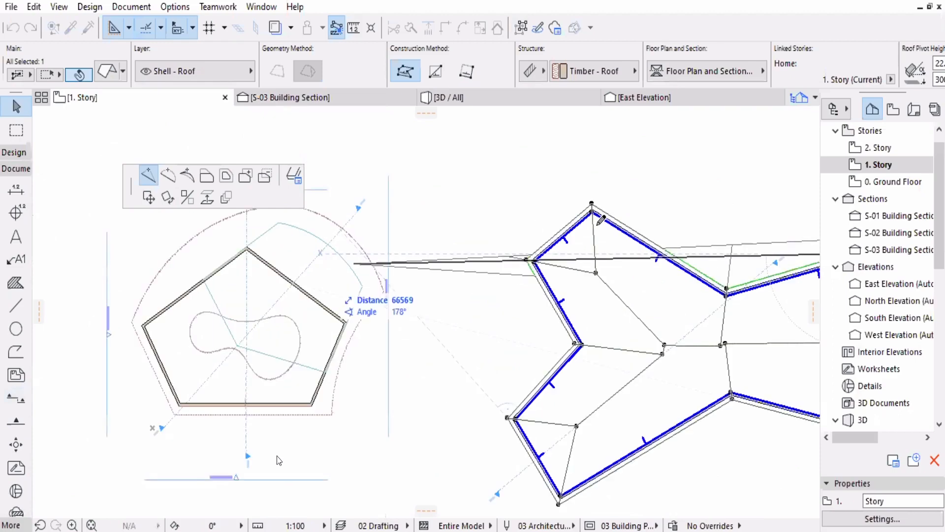
middle_drag(744, 244, 596, 223)
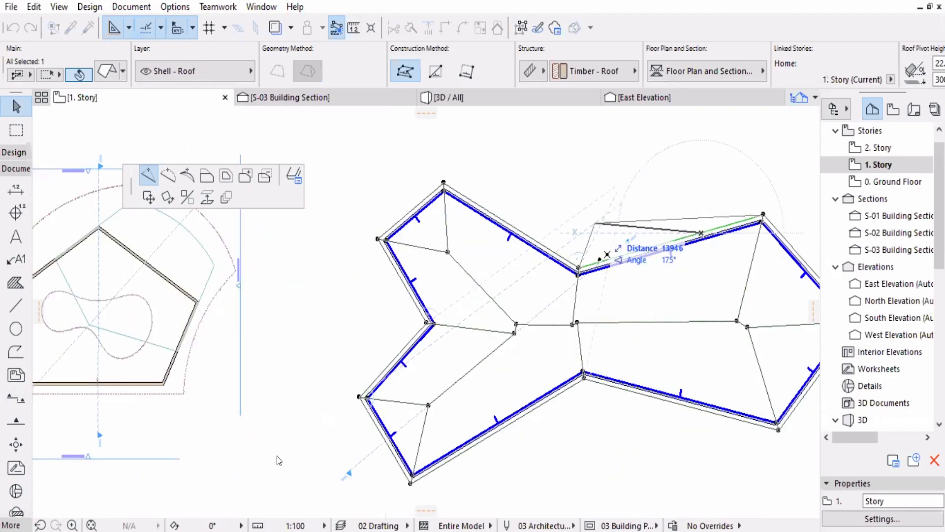
scroll(607, 254, down, 2)
scroll(576, 249, up, 1)
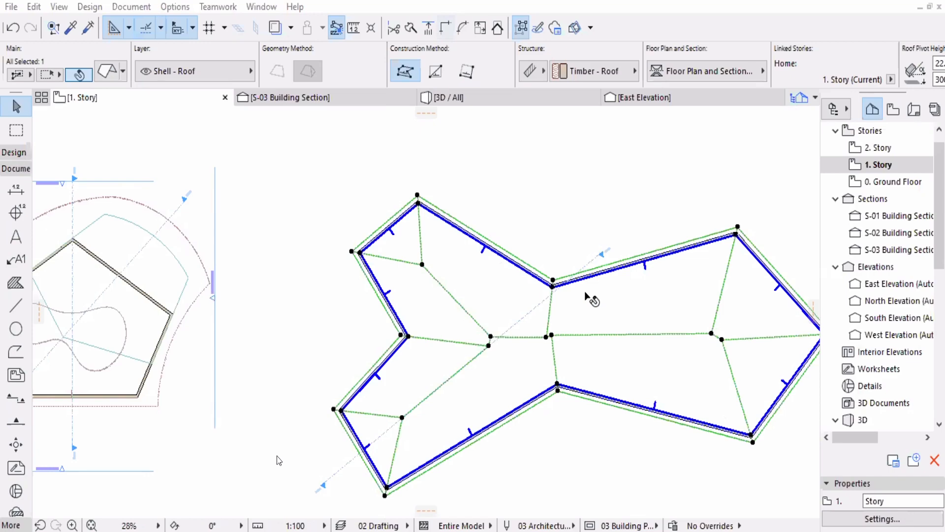
scroll(586, 292, up, 1)
middle_drag(661, 343, 585, 278)
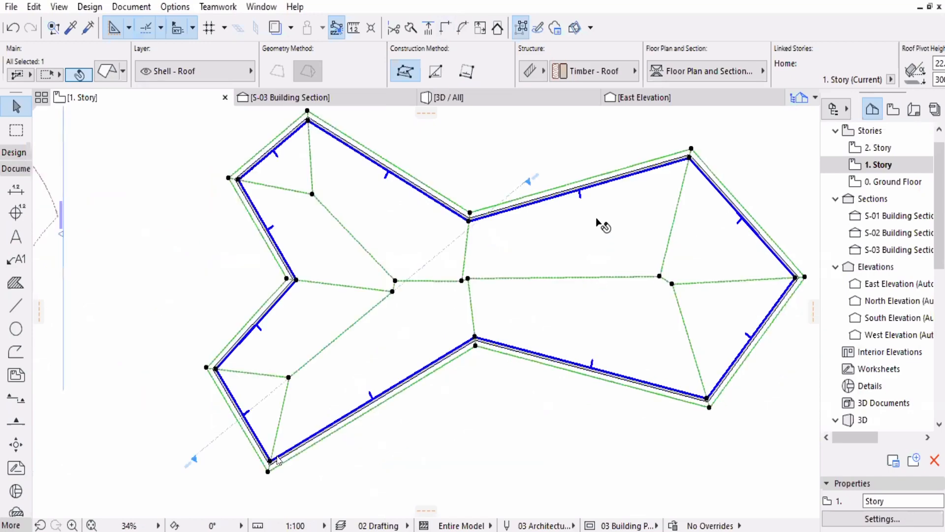
scroll(603, 258, up, 1)
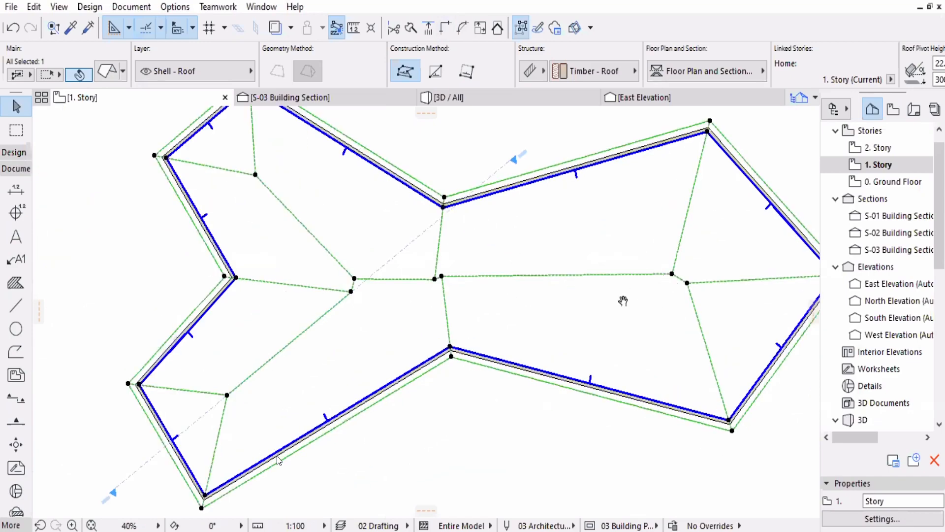
scroll(633, 275, down, 3)
middle_drag(519, 305, 576, 339)
scroll(575, 339, up, 3)
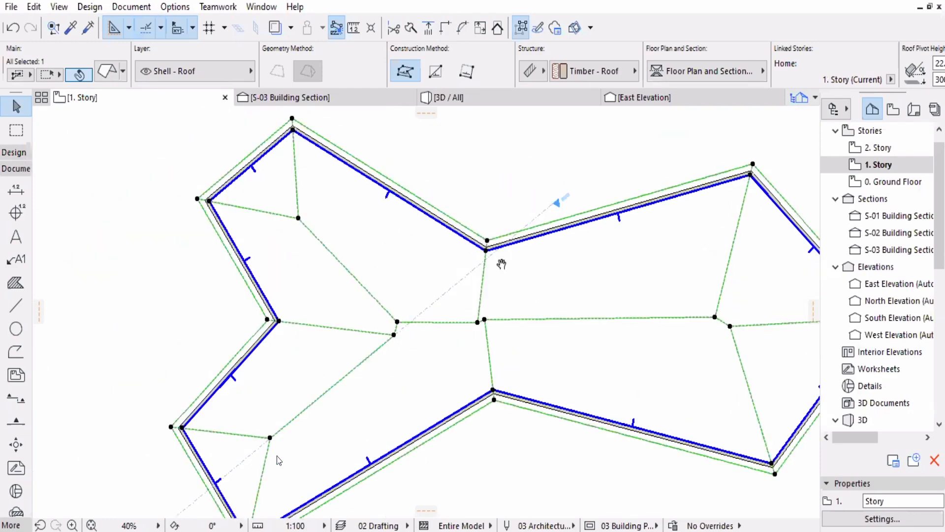
middle_drag(496, 206, 488, 238)
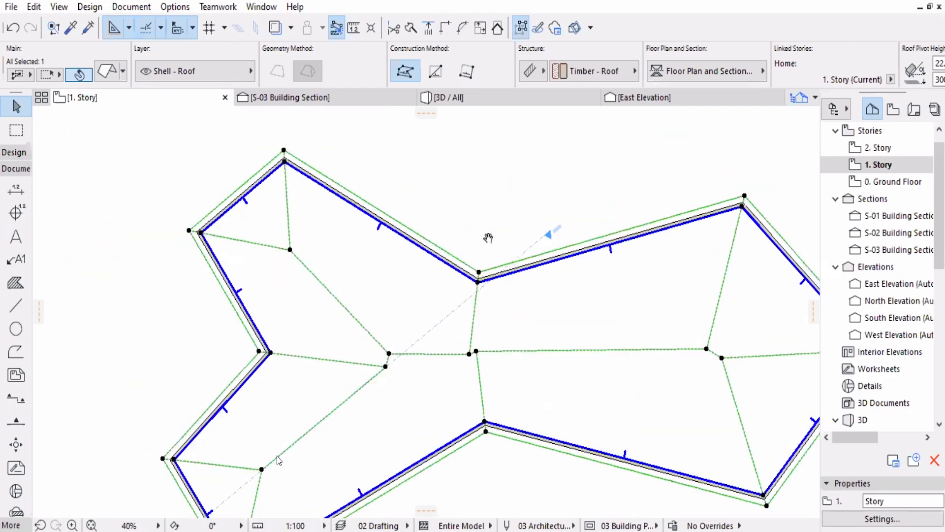
middle_drag(491, 323, 413, 226)
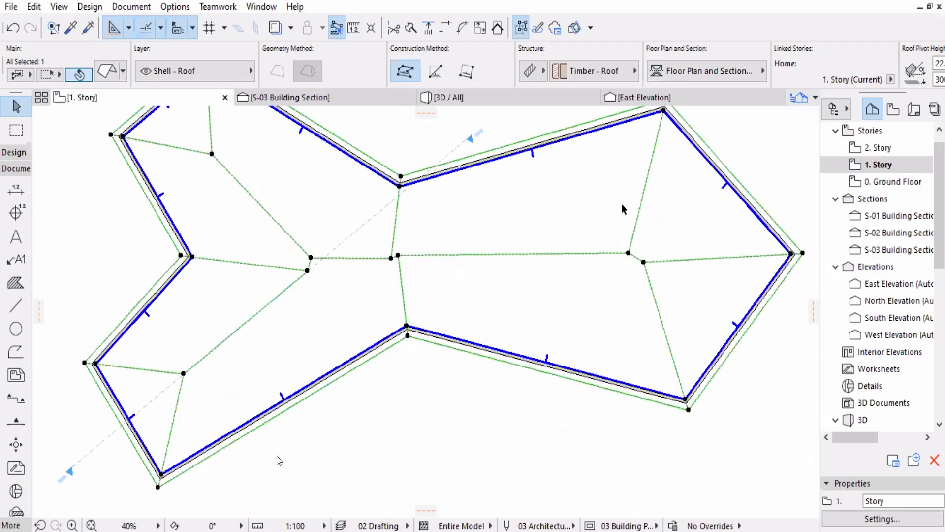
scroll(498, 294, down, 5)
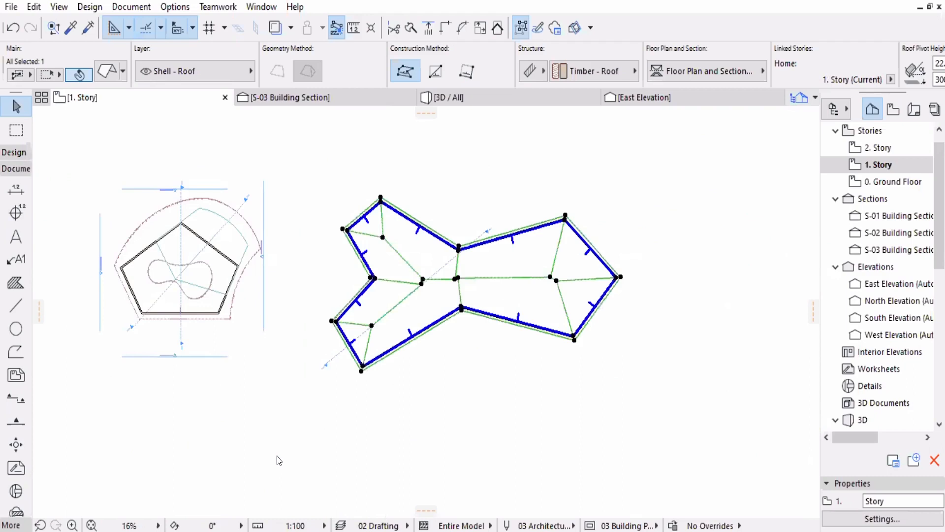
scroll(547, 340, up, 1)
middle_drag(547, 340, 412, 303)
key(Escape)
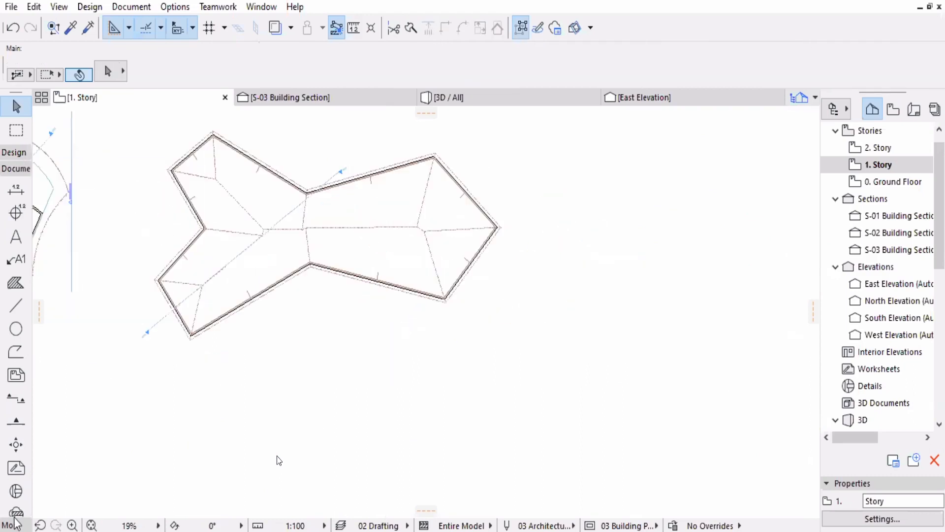
- With the Spline tool, draw a closed, curved, bottle-shaped outline in the empty area beyond the irregular building's pointed right end
click(646, 257)
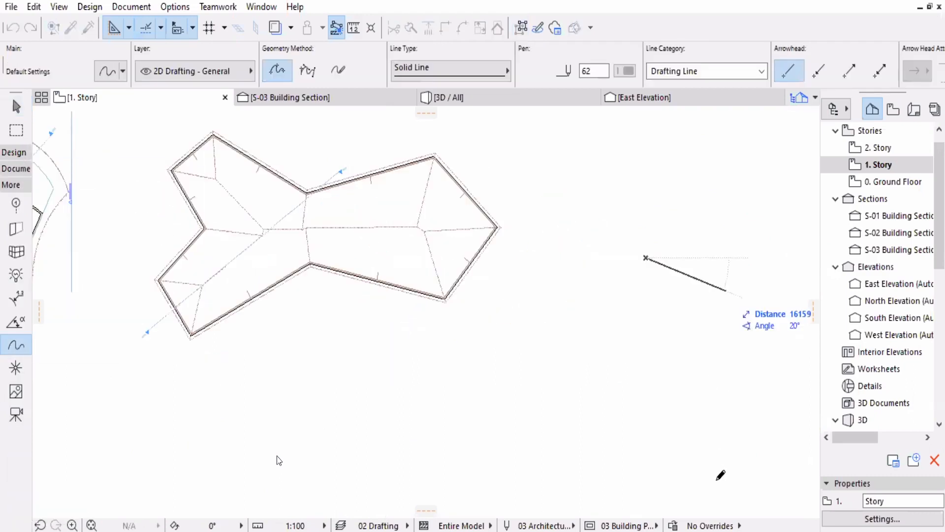
click(720, 300)
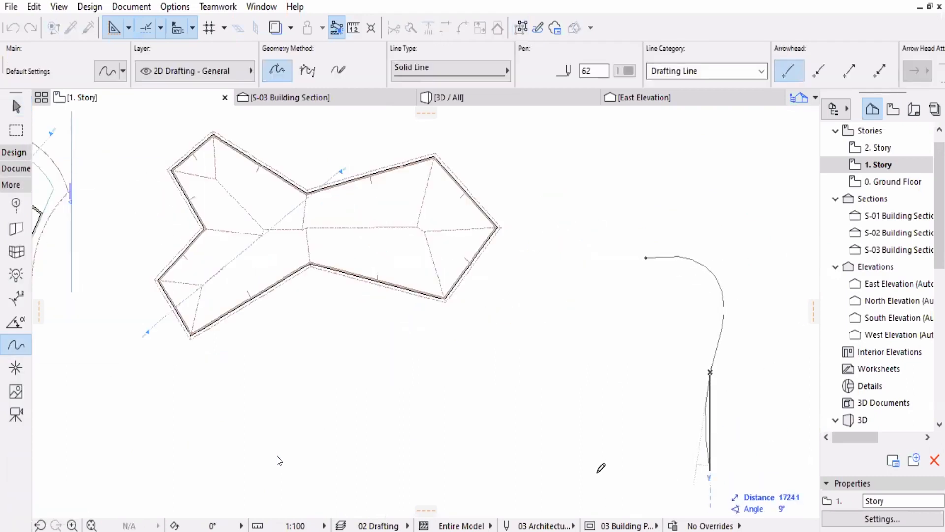
click(716, 480)
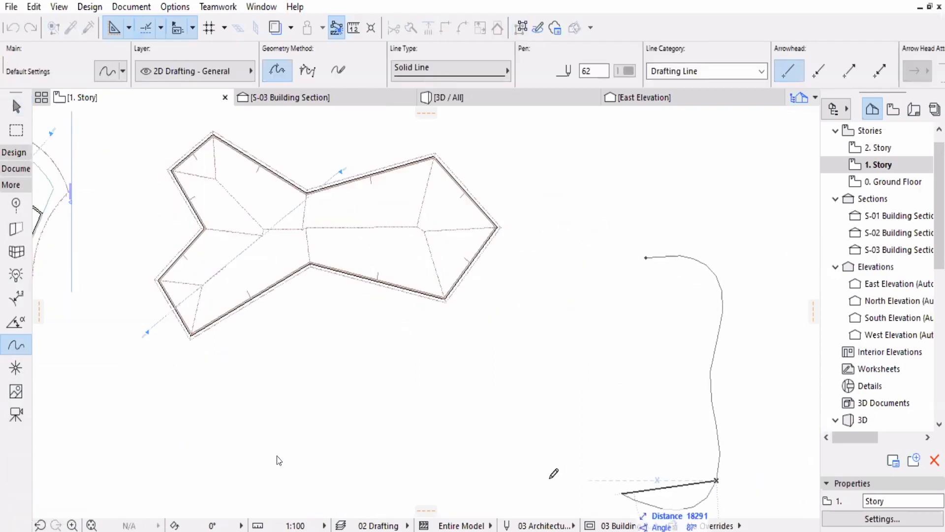
click(570, 436)
click(629, 373)
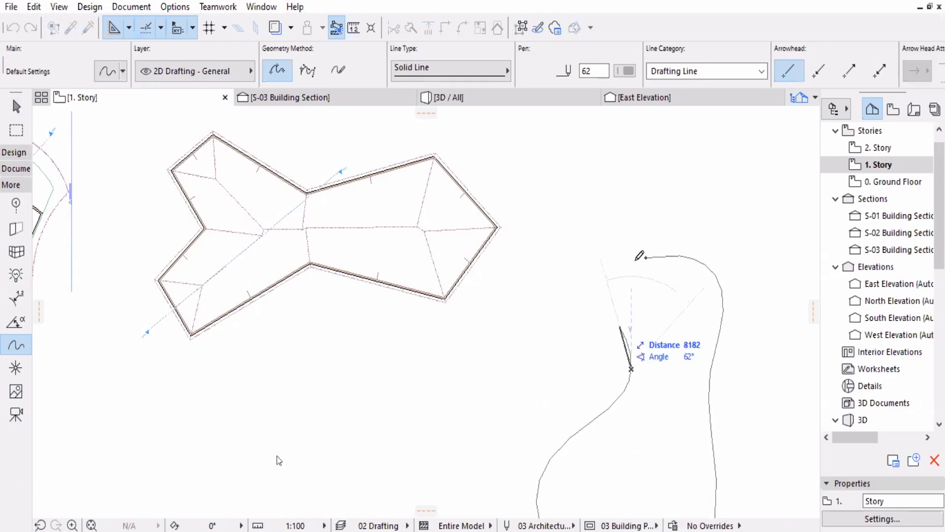
click(607, 271)
click(645, 257)
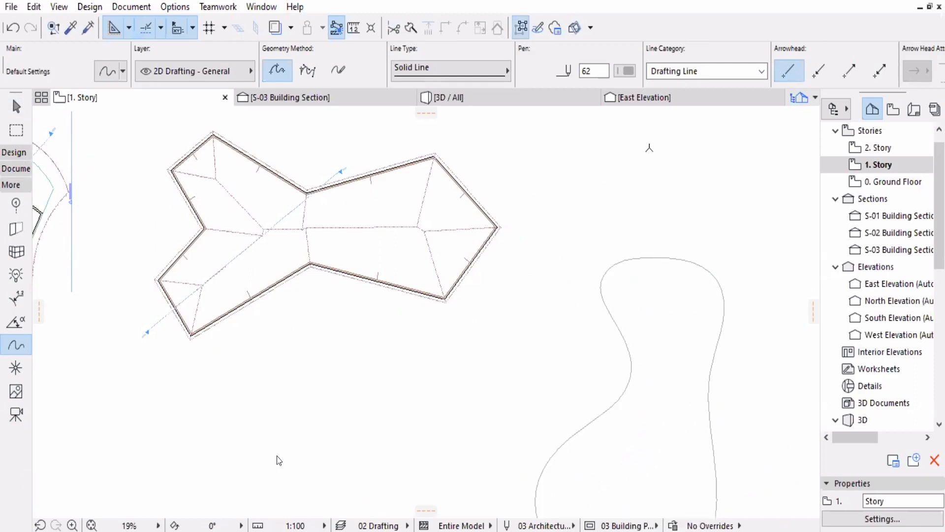
middle_drag(676, 260, 657, 153)
key(Escape)
- Reshape the closed spline by moving its top node outward and its lower-left node inward
click(631, 152)
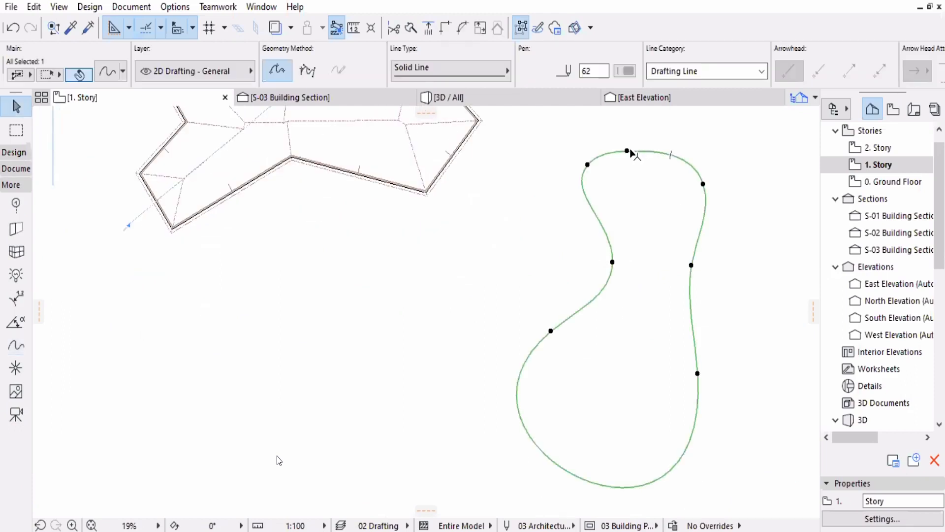
click(628, 152)
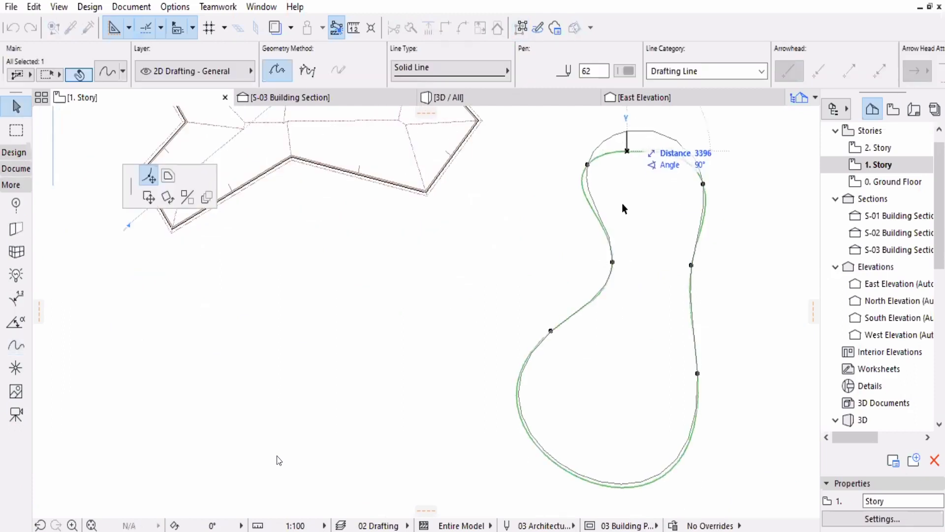
click(551, 331)
click(564, 364)
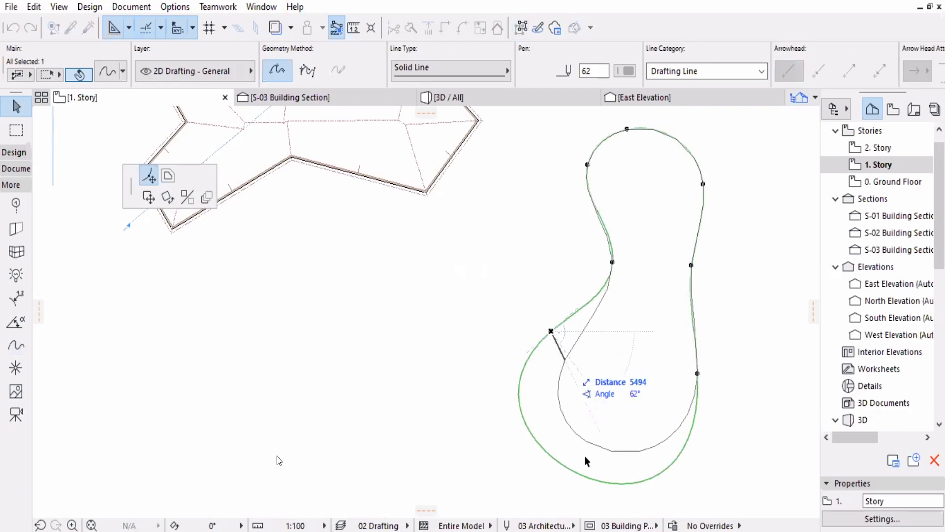
- Insert a node at the bottom of the spline's lower lobe and pull it outward about 3000 mm
click(637, 452)
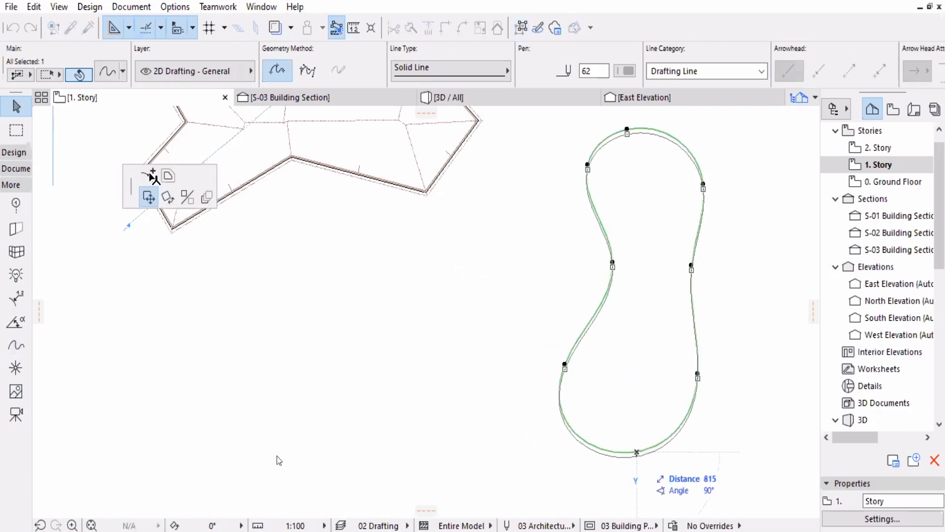
key(Escape)
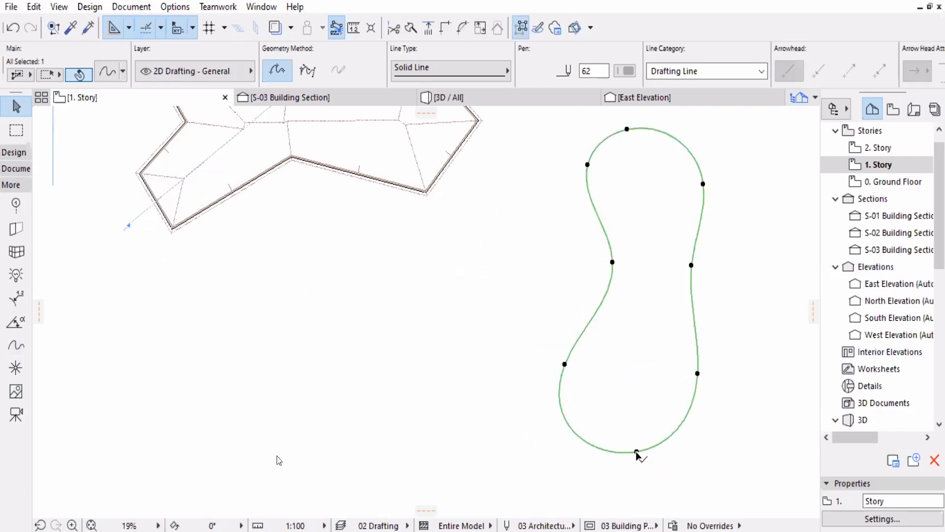
click(637, 452)
click(638, 469)
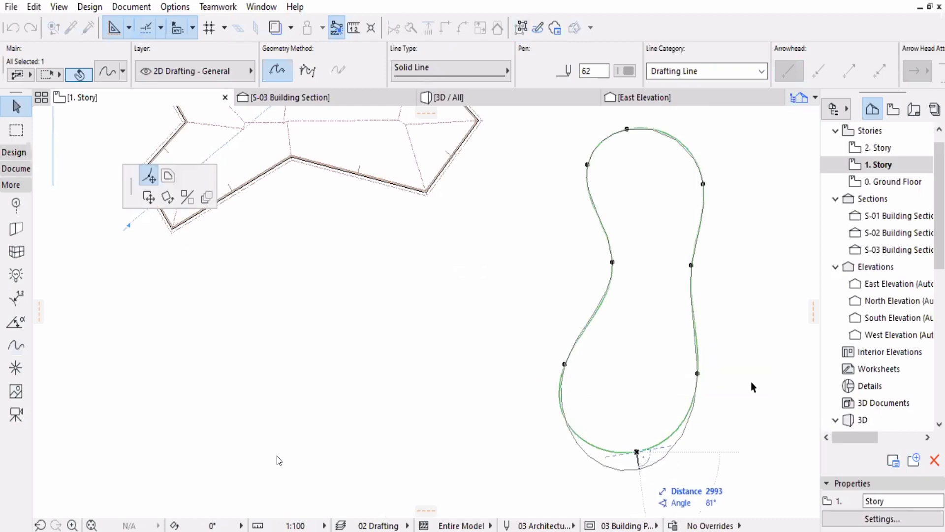
- Move the spline's right waist node inward to narrow the outline between the two lobes, and deselect the spline
middle_drag(666, 293, 636, 306)
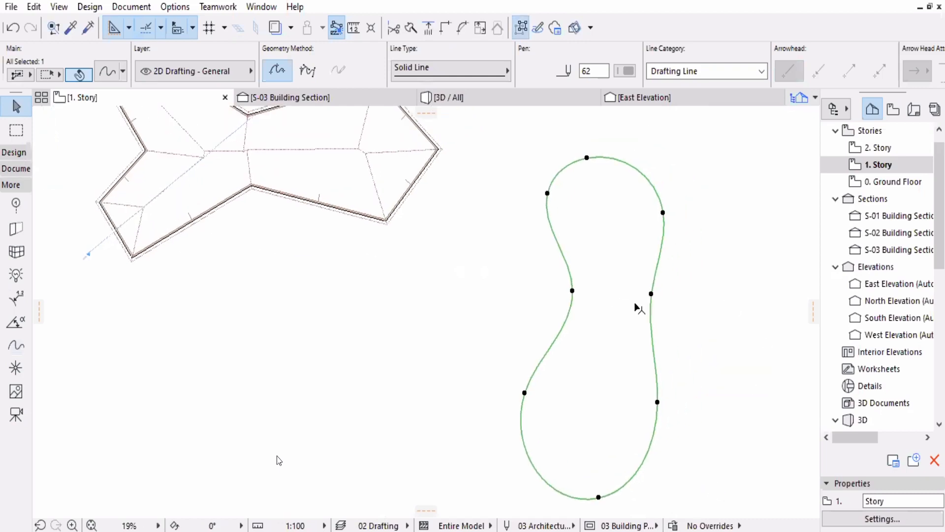
click(640, 294)
click(675, 314)
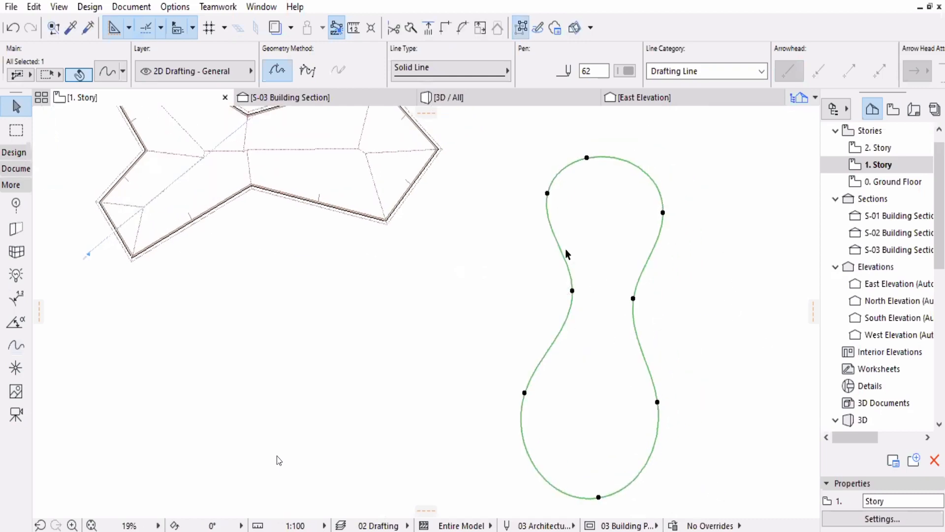
middle_drag(561, 202, 552, 184)
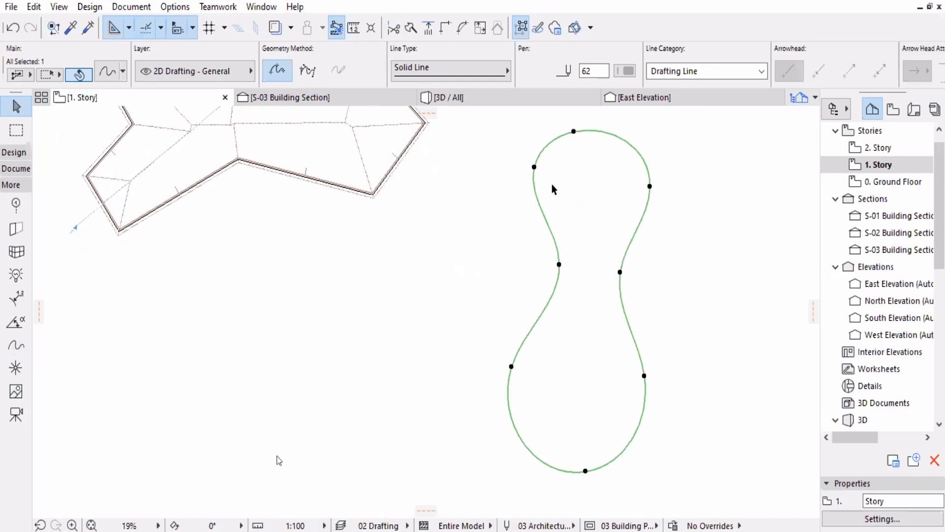
scroll(586, 323, down, 3)
scroll(493, 313, up, 2)
middle_drag(492, 316, 387, 308)
key(Escape)
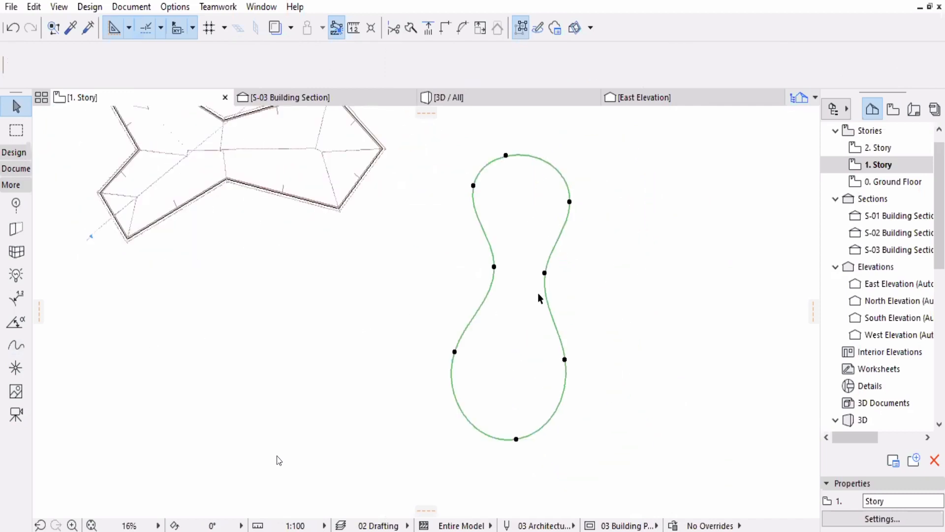
- Create a multi-plane Timber - Roof on the closed spline by tracing its outline with the Magic Wand
scroll(493, 266, up, 1)
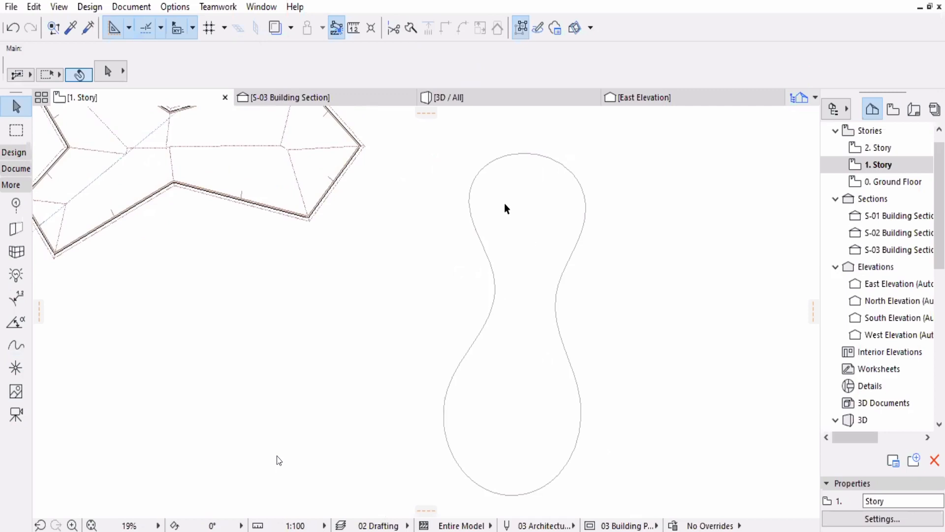
scroll(19, 336, up, 1)
scroll(19, 337, up, 1)
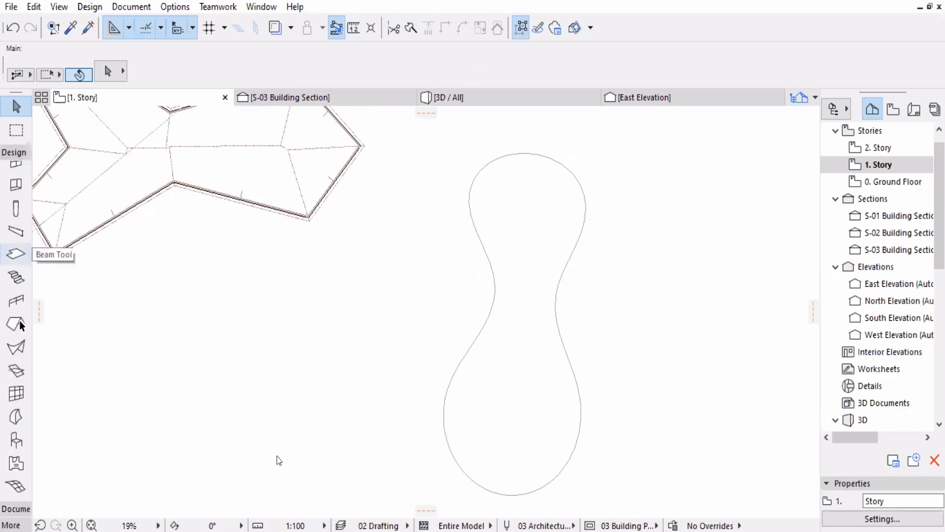
click(16, 323)
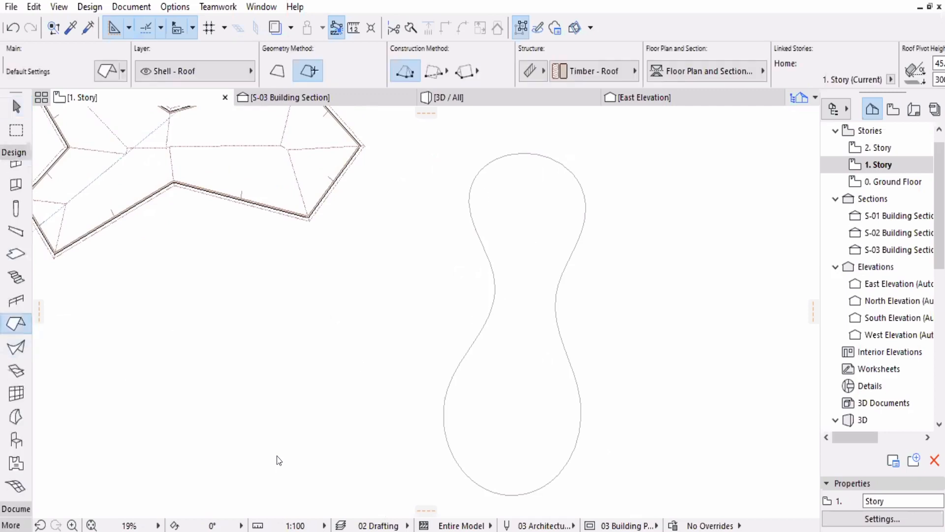
click(575, 245)
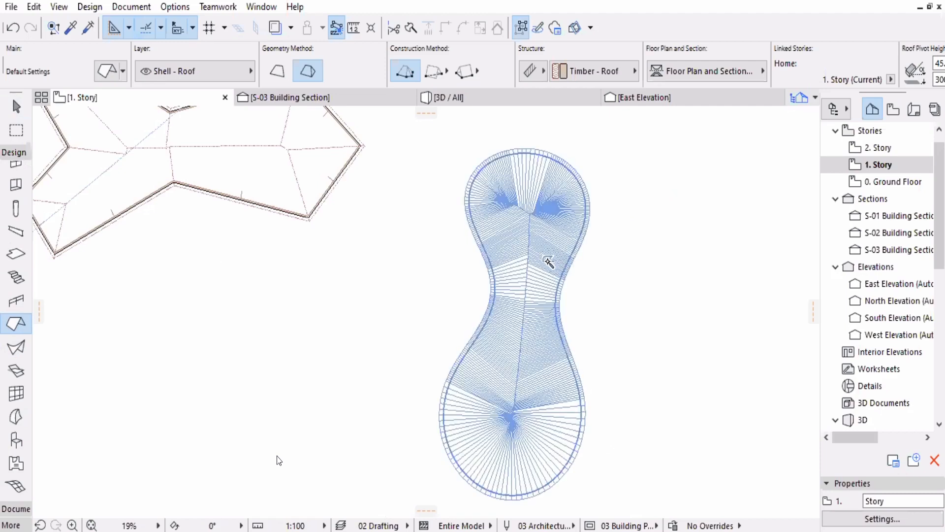
- Finish the multi-plane roof on the closed spline, set its pitch to 30° in the 3D view and deselect it
click(563, 265)
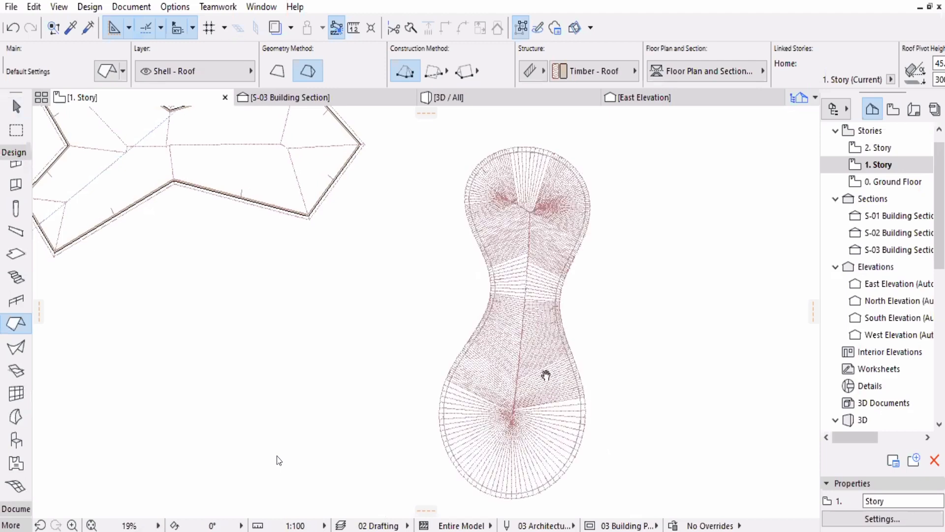
middle_drag(546, 375, 503, 363)
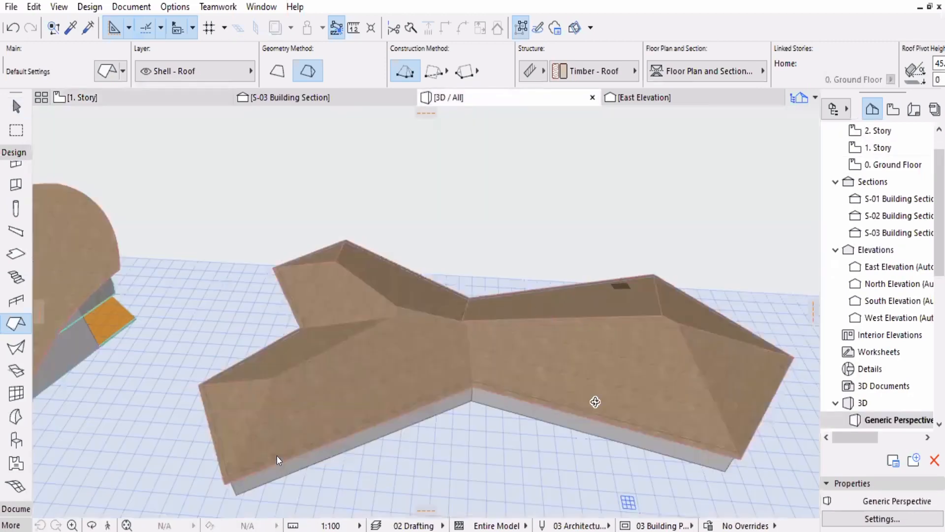
middle_drag(595, 401, 573, 312)
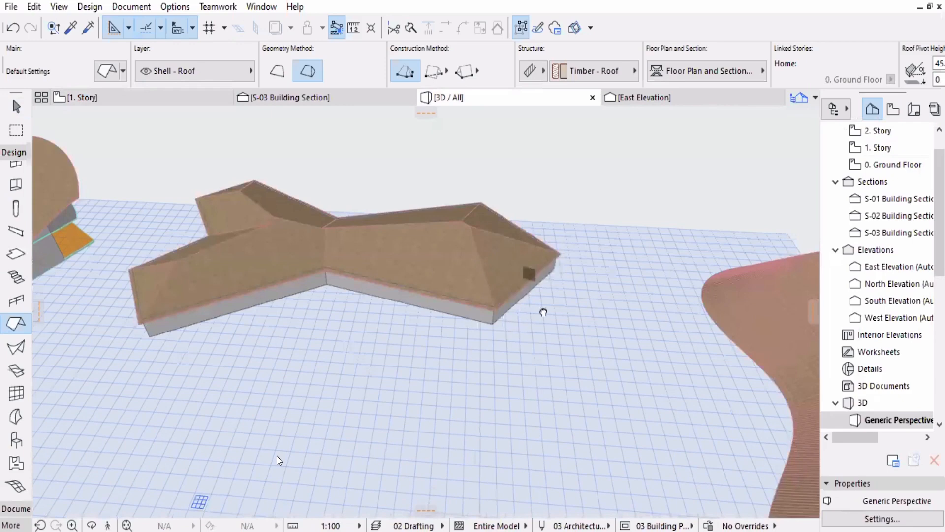
shift+middle_drag(537, 340, 473, 330)
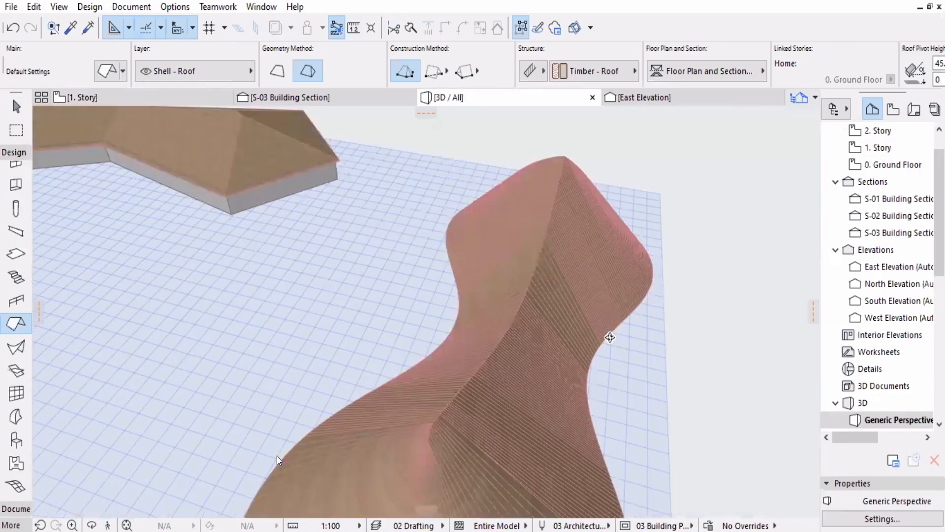
shift+middle_drag(610, 338, 604, 426)
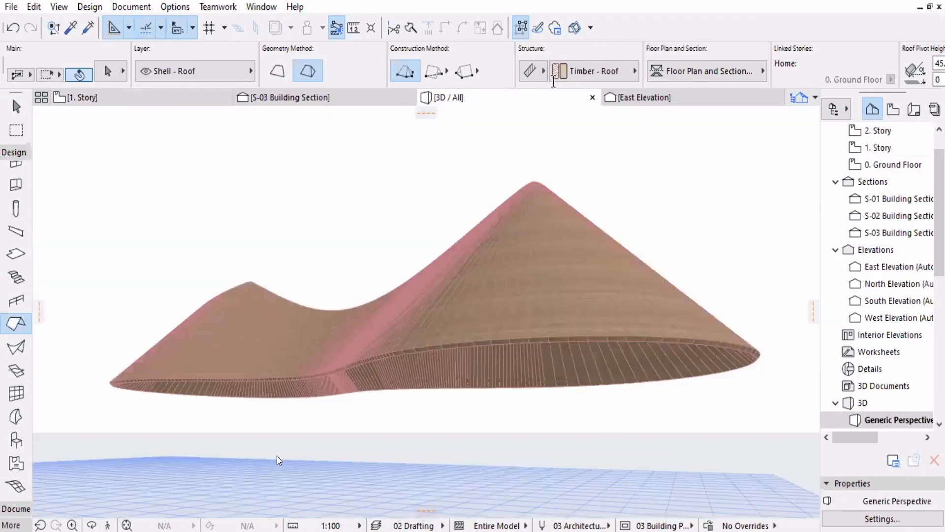
shift+middle_drag(553, 81, 522, 59)
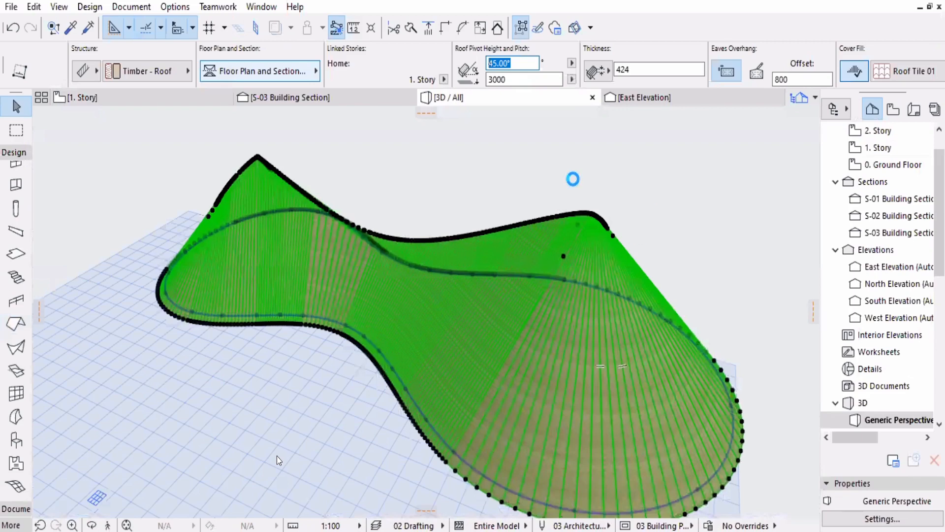
text(30)
key(Return)
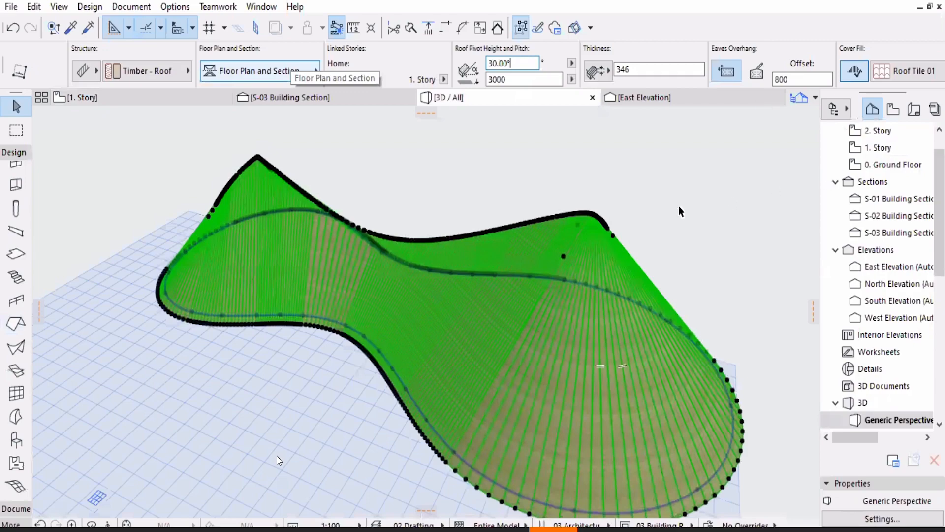
key(Return)
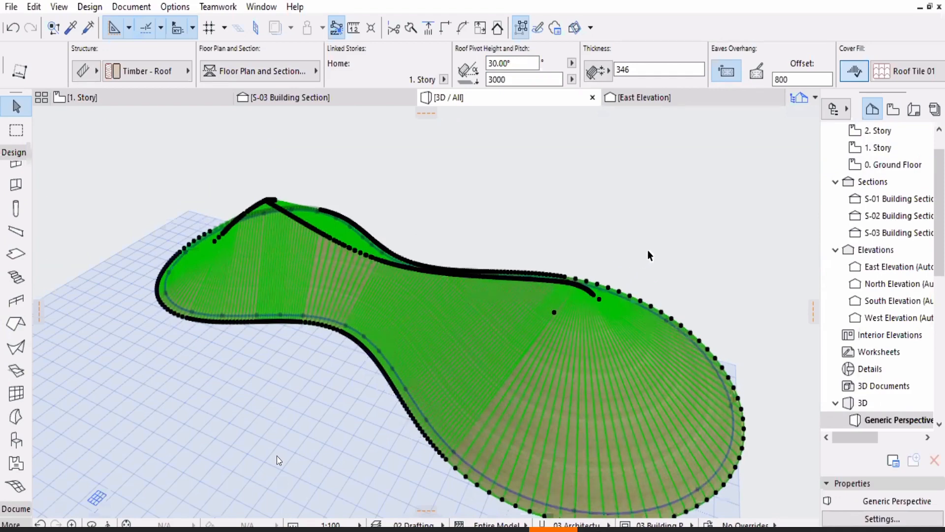
click(674, 329)
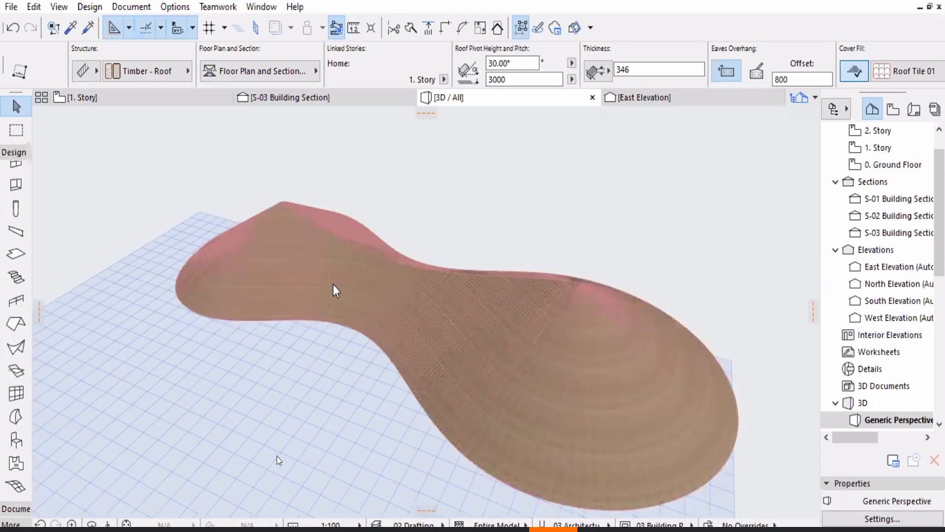
- On the 1. Story plan, draw the first three chained walls of an L-shaped building, with the long wall about 49 m
key(F2)
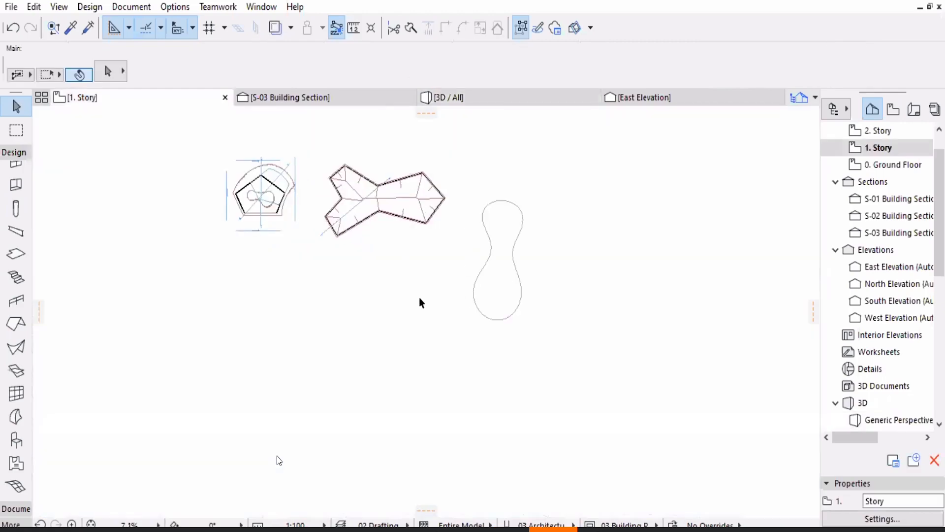
click(17, 172)
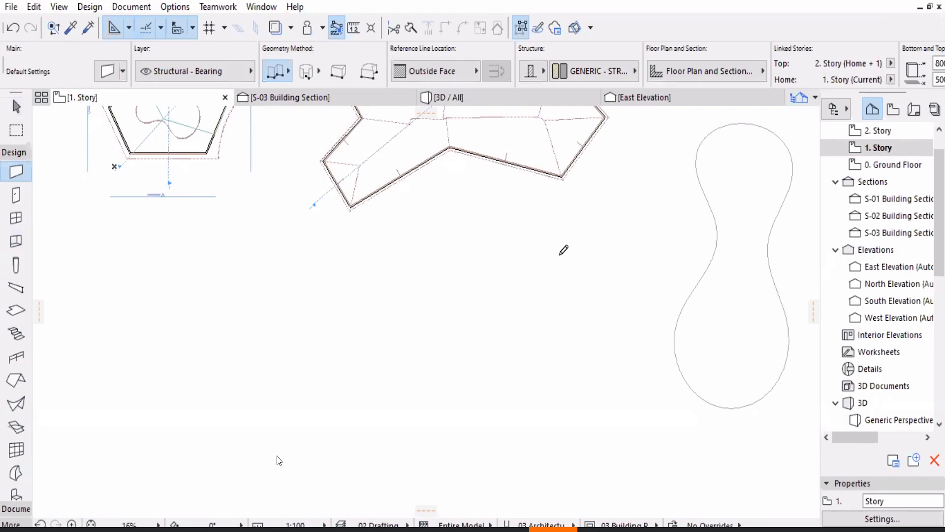
click(338, 380)
click(338, 255)
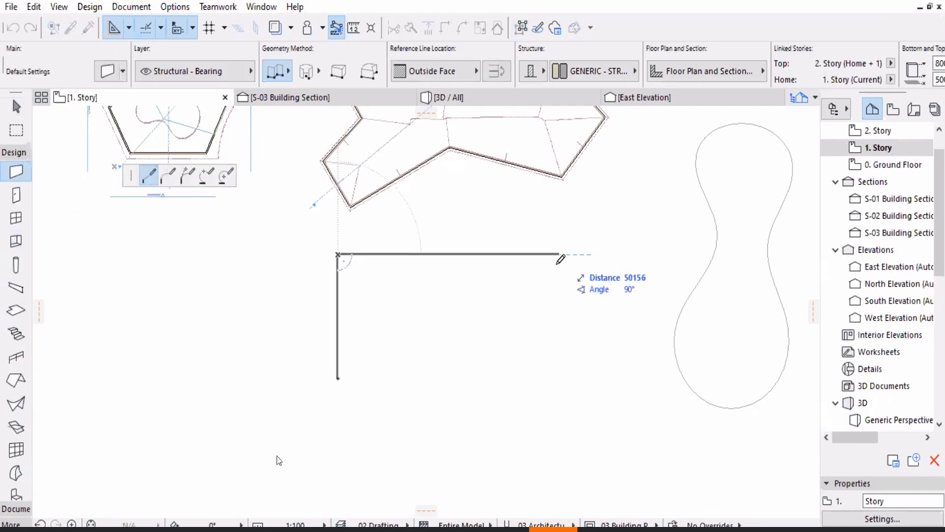
scroll(554, 252, up, 3)
click(555, 256)
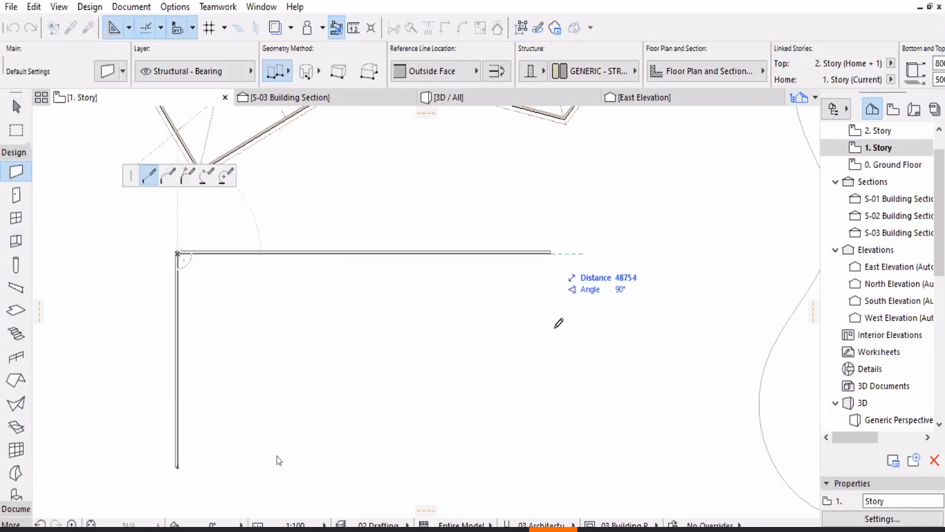
click(554, 350)
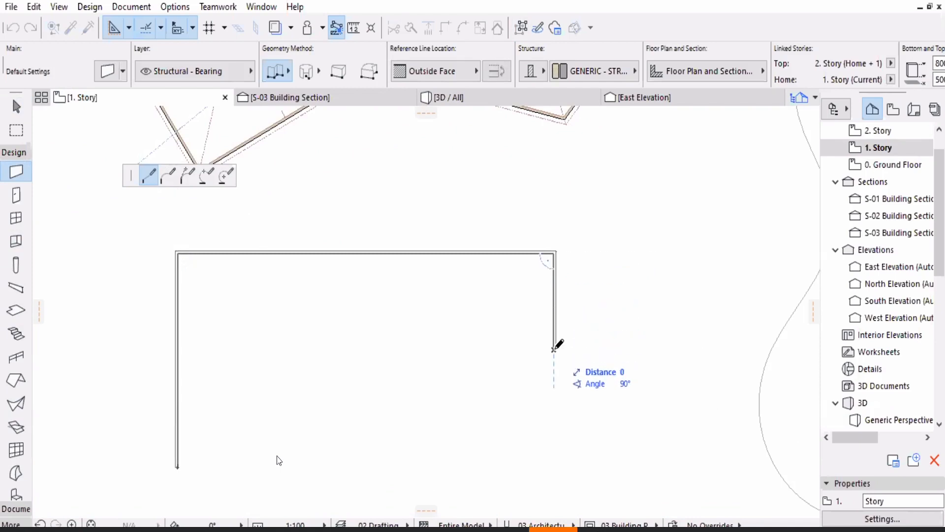
- Continue the wall chain around the inner corner and close the L-shaped outline at its starting point
middle_drag(304, 393, 485, 337)
click(482, 287)
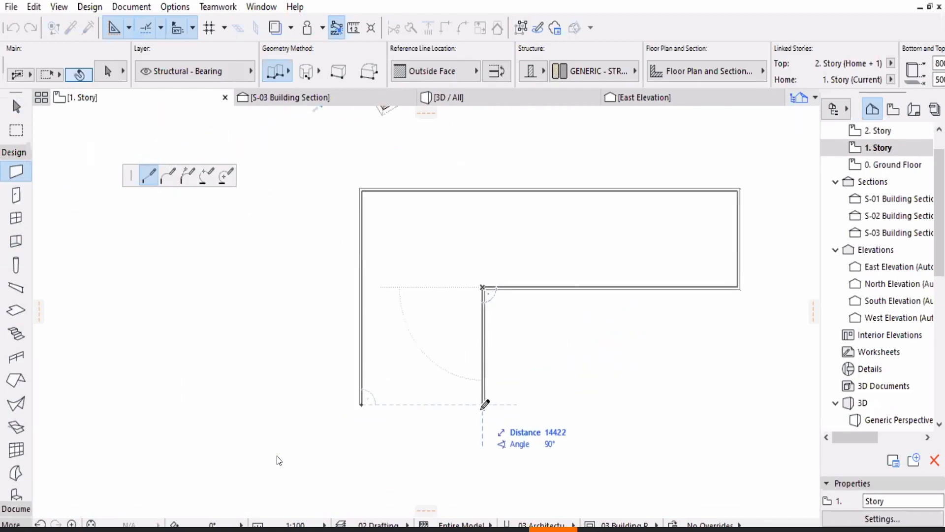
click(483, 404)
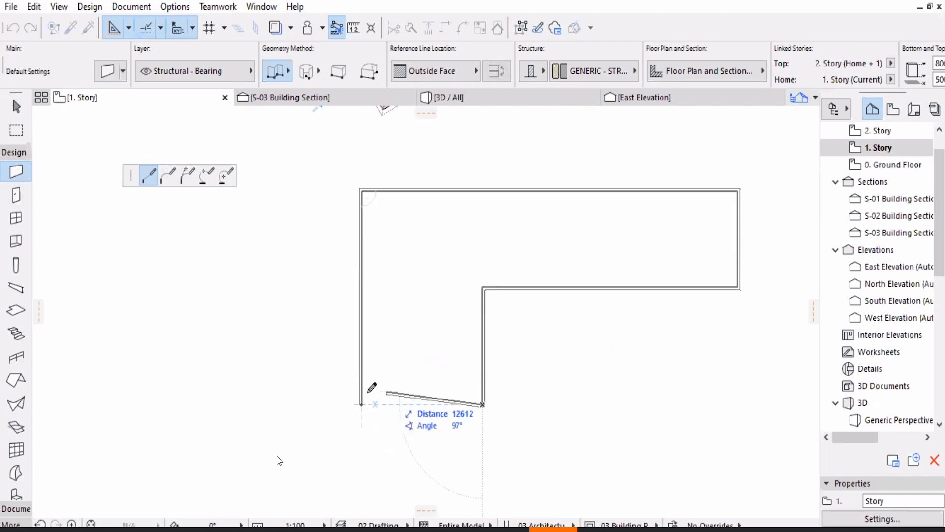
click(360, 404)
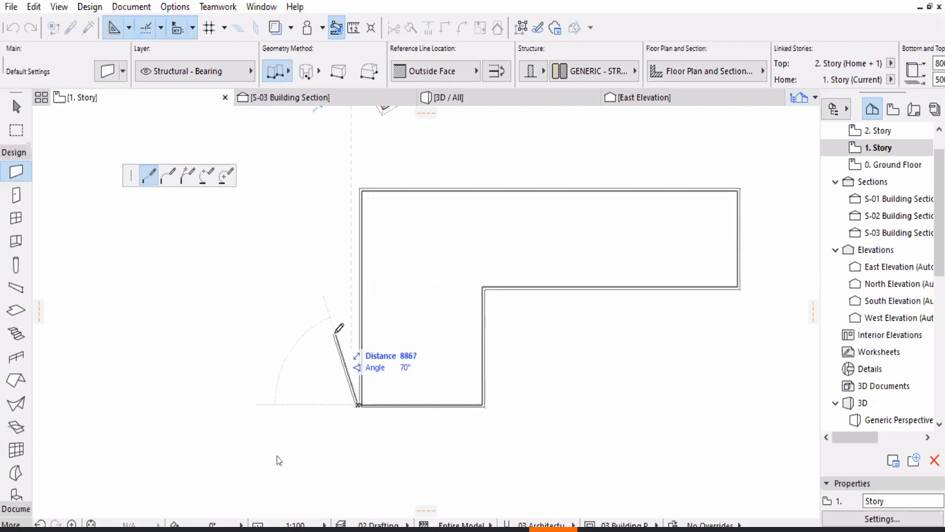
key(BackSpace)
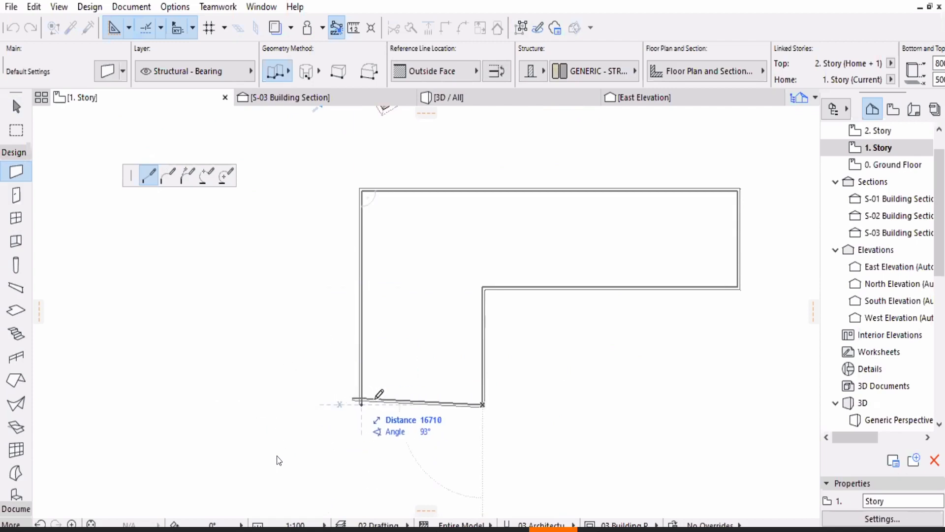
click(360, 404)
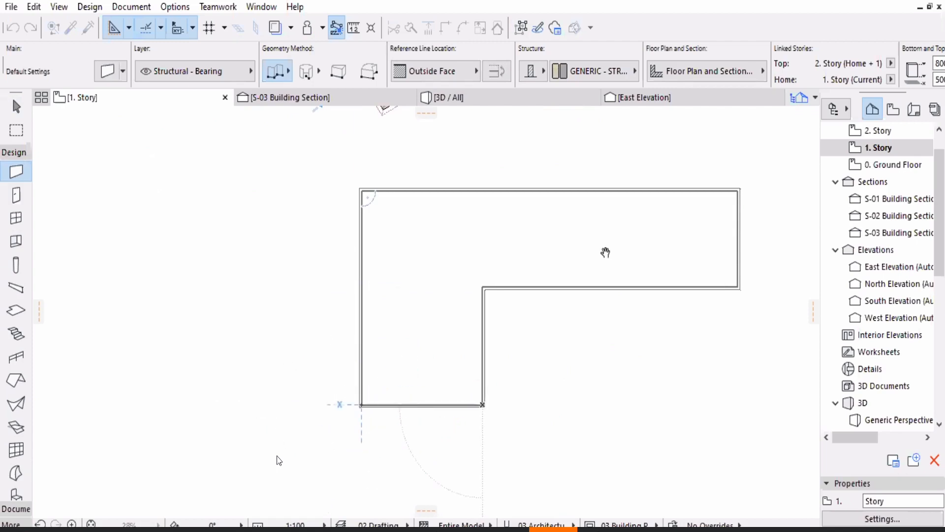
middle_drag(574, 266, 587, 295)
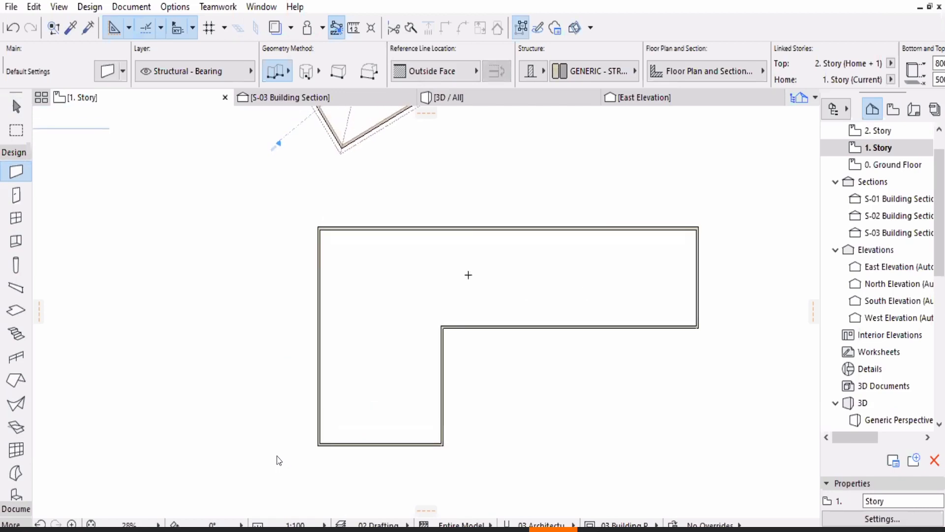
- Create a multi-plane Timber - Roof over the L-shaped building by tracing its walls with the Magic Wand
click(15, 381)
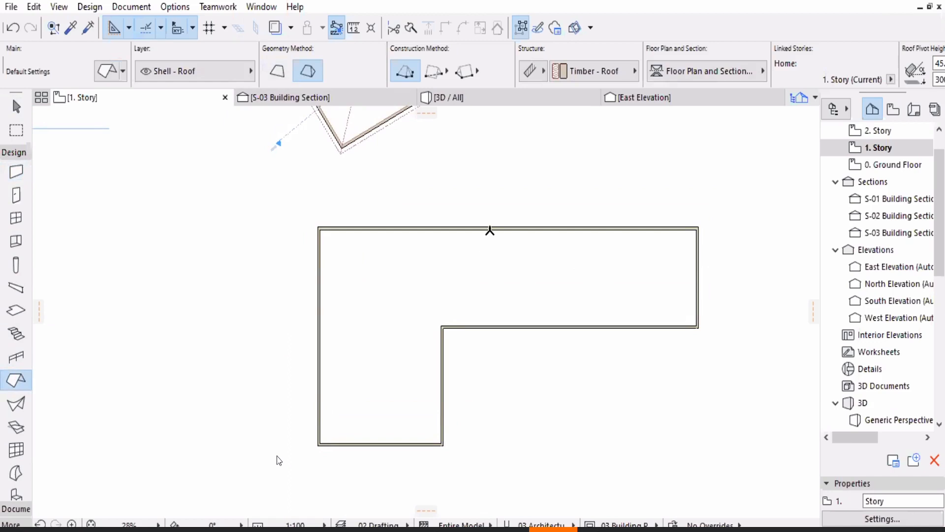
click(490, 231)
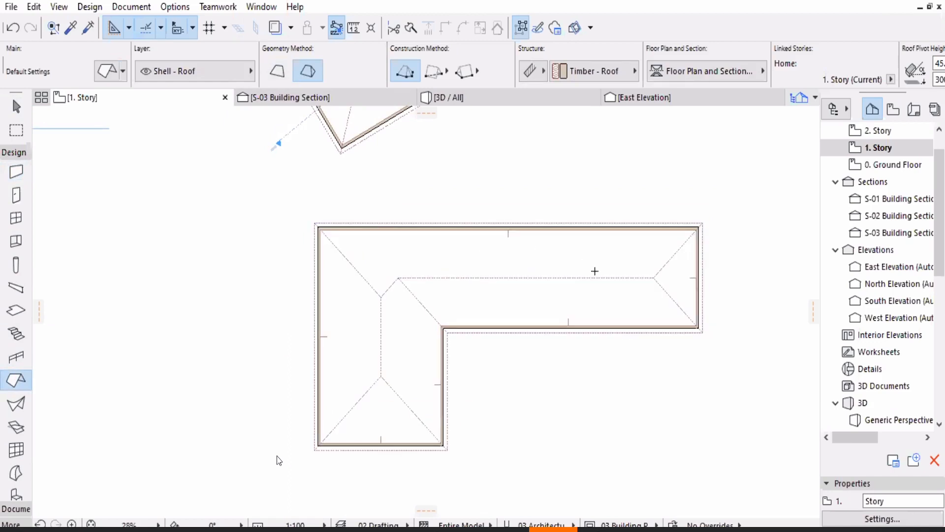
key(ctrl+z)
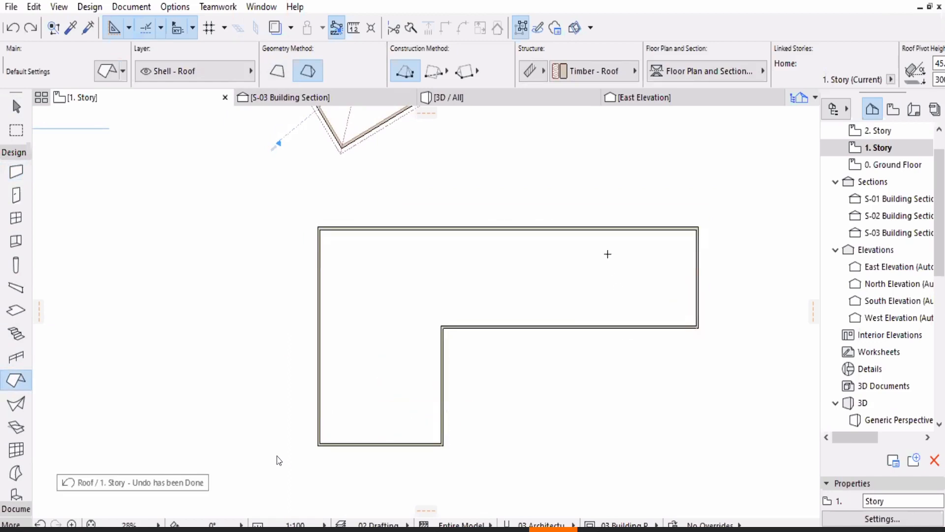
click(432, 217)
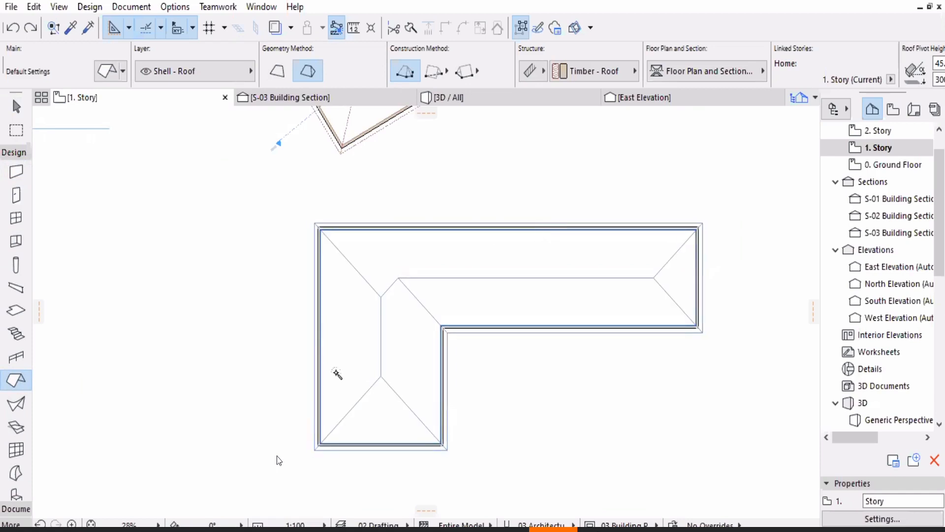
click(599, 229)
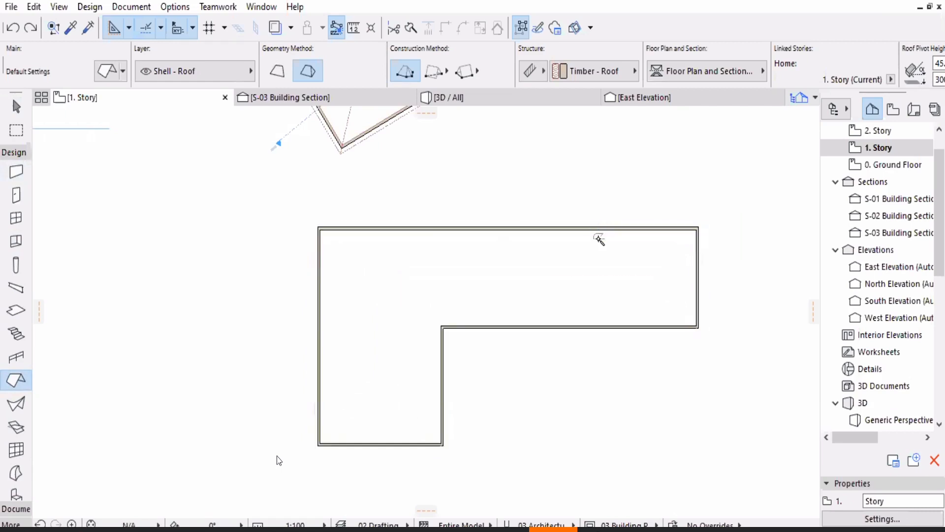
middle_drag(577, 285, 518, 262)
key(Escape)
scroll(372, 256, up, 2)
scroll(524, 300, up, 1)
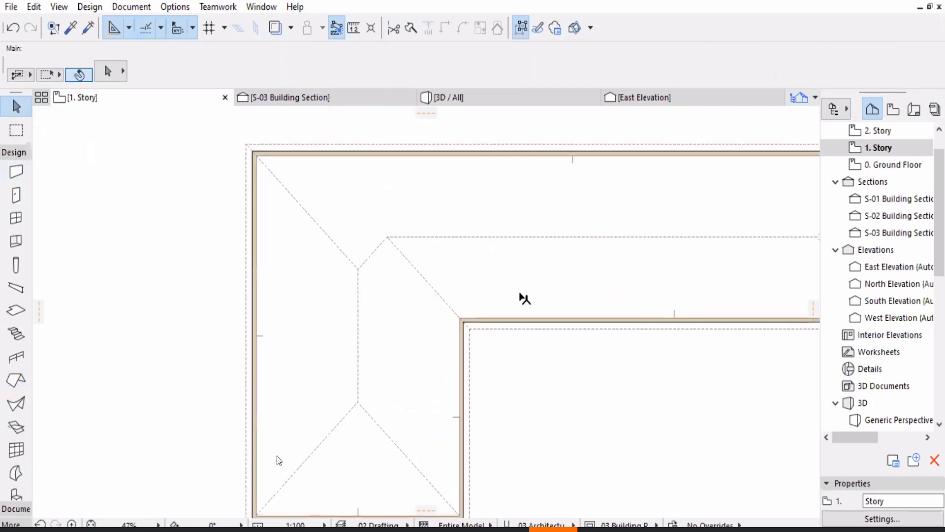
- Try to offset all the eaves edges of the L-shaped roof outward, and undo the offset
scroll(519, 299, down, 1)
middle_drag(590, 327, 508, 304)
click(517, 300)
click(518, 300)
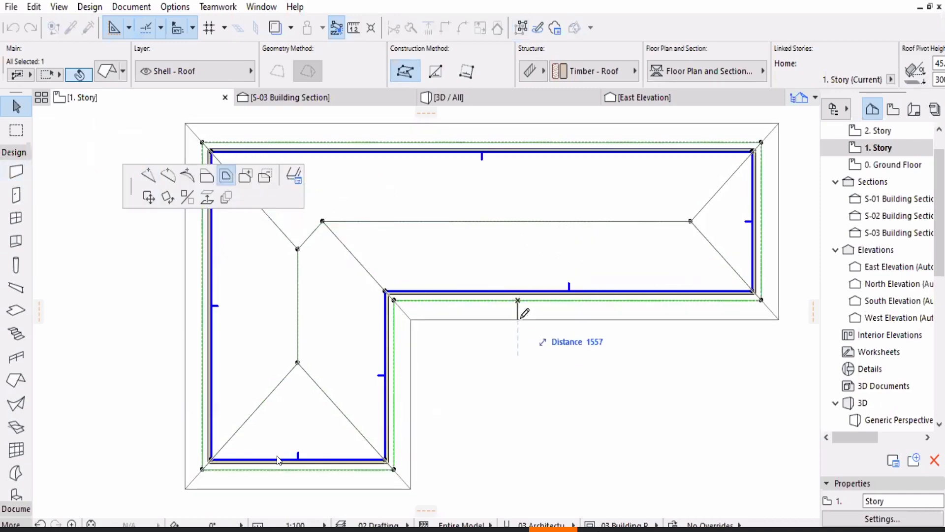
click(514, 272)
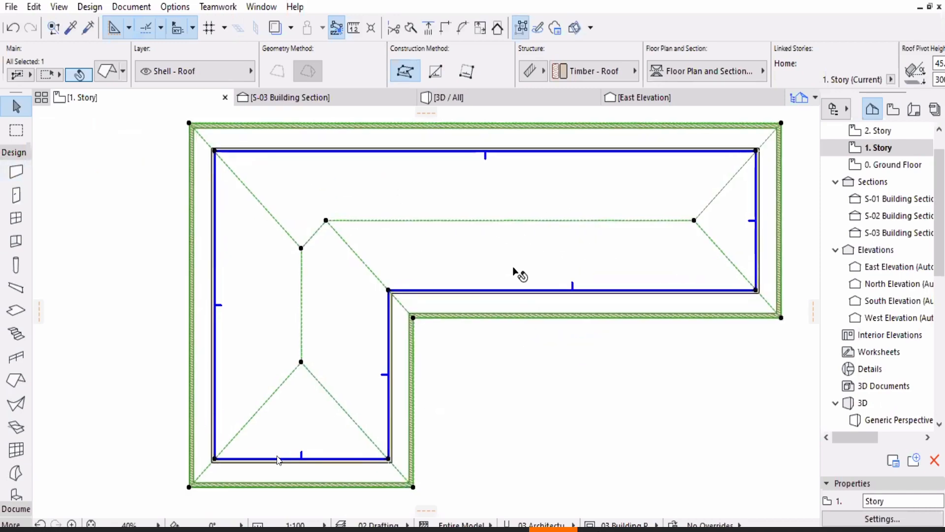
key(ctrl+z)
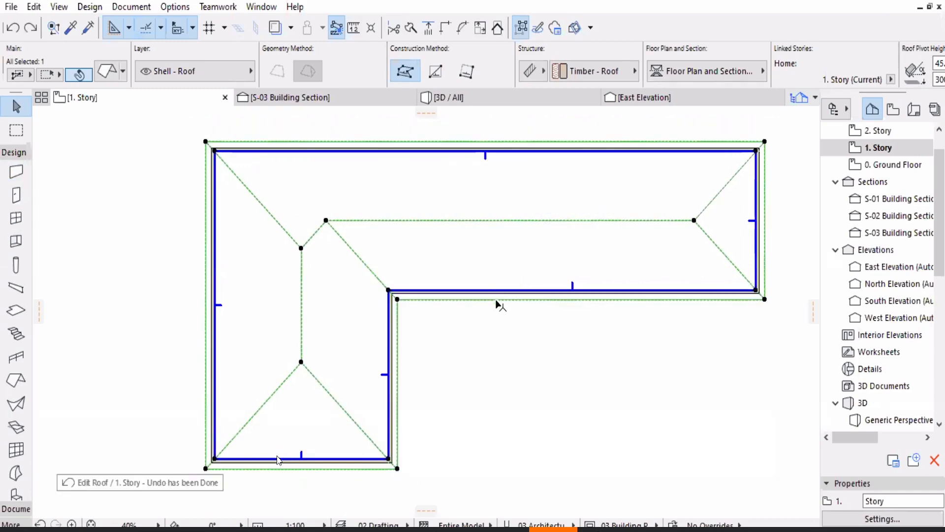
key(Escape)
- Offset all the eaves edges of the L-shaped roof outward to widen the overhang, and deselect the roof
click(512, 299)
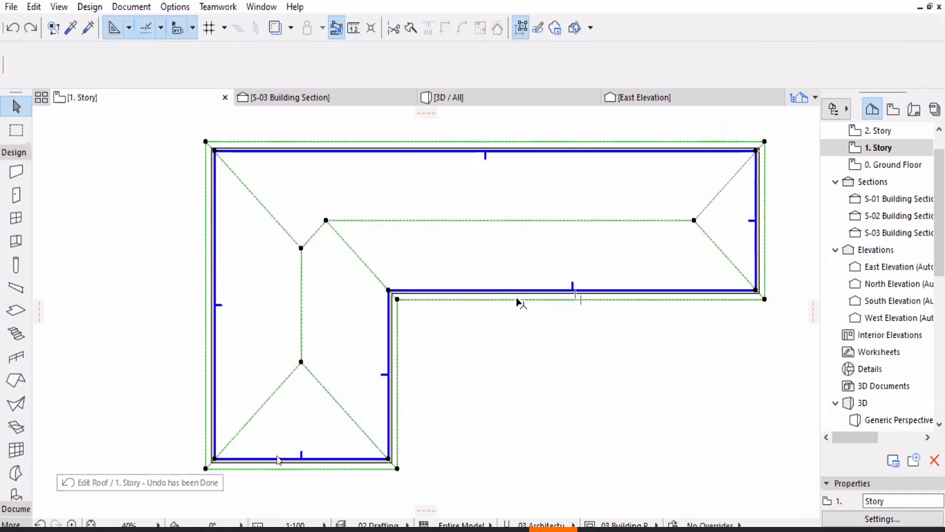
click(535, 300)
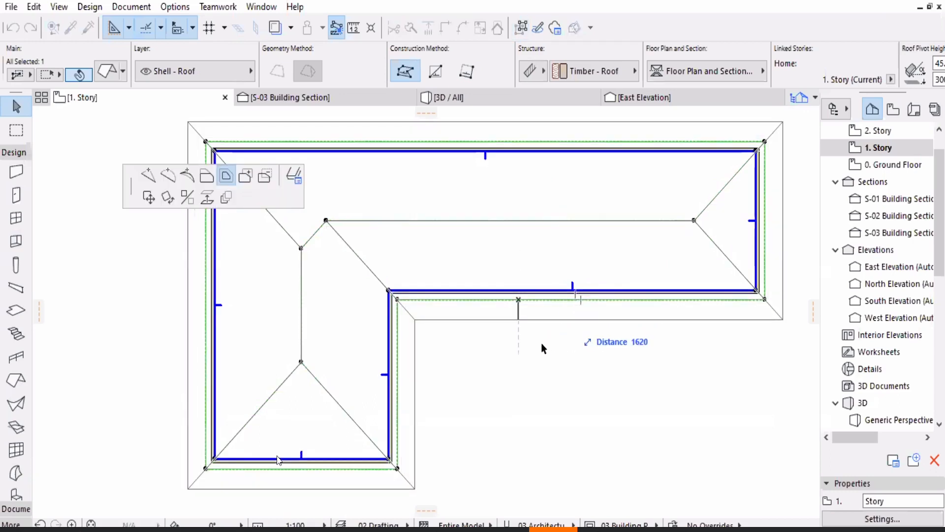
click(569, 305)
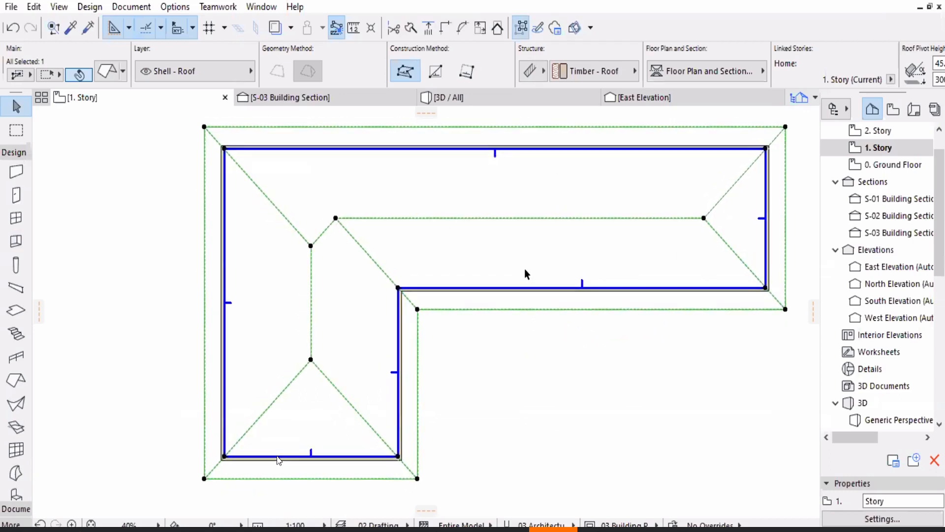
key(Escape)
scroll(525, 270, down, 1)
scroll(525, 270, down, 4)
scroll(555, 255, up, 4)
middle_drag(550, 254, 500, 284)
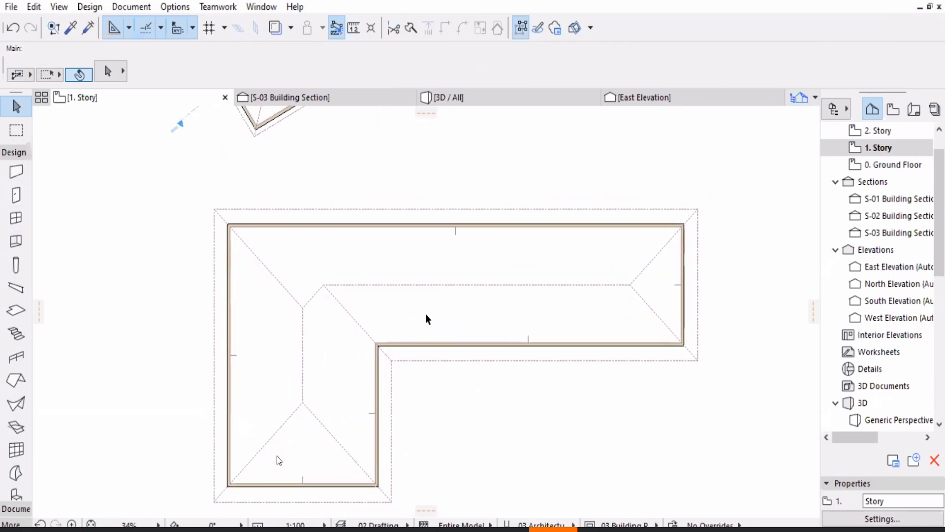
scroll(455, 276, up, 2)
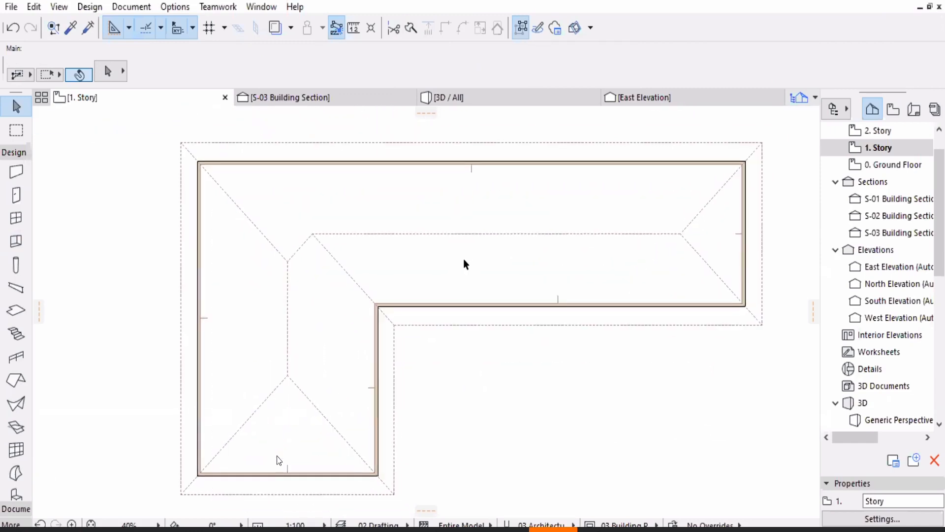
middle_drag(465, 261, 566, 243)
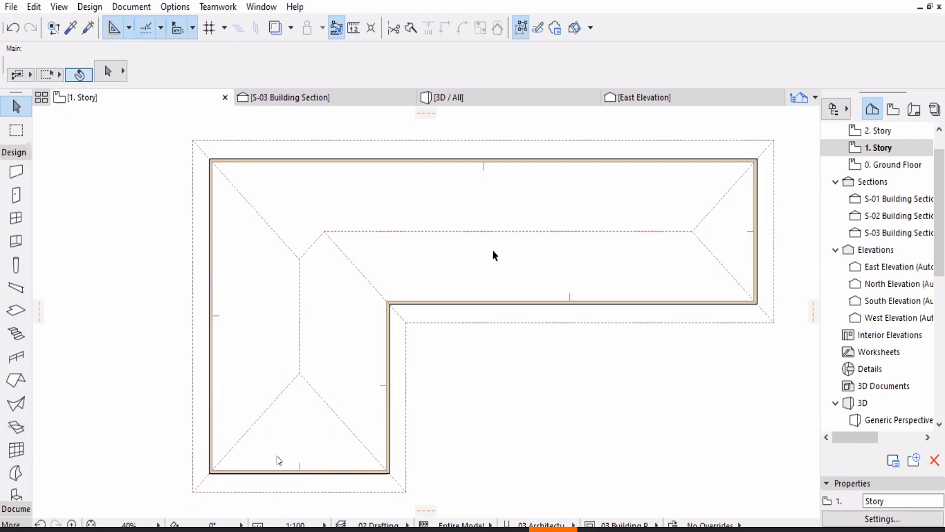
middle_drag(610, 186, 611, 203)
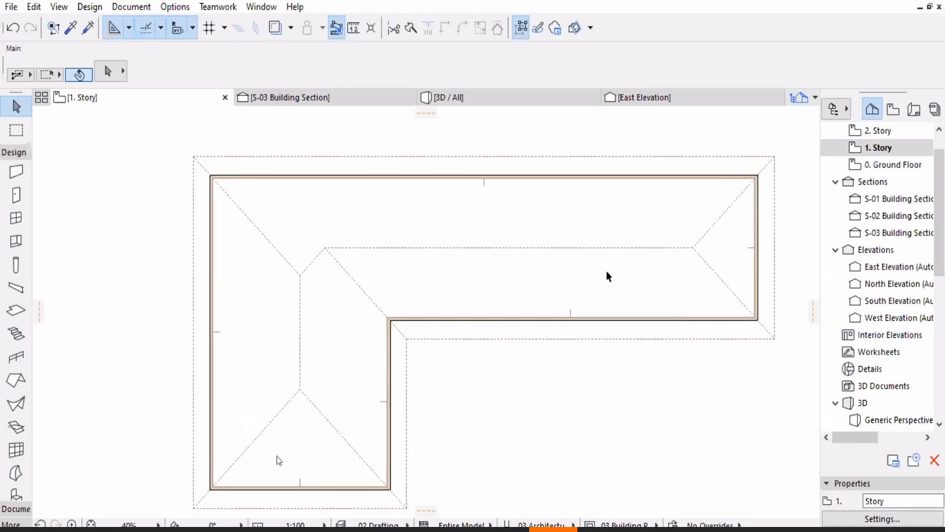
middle_drag(323, 291, 335, 292)
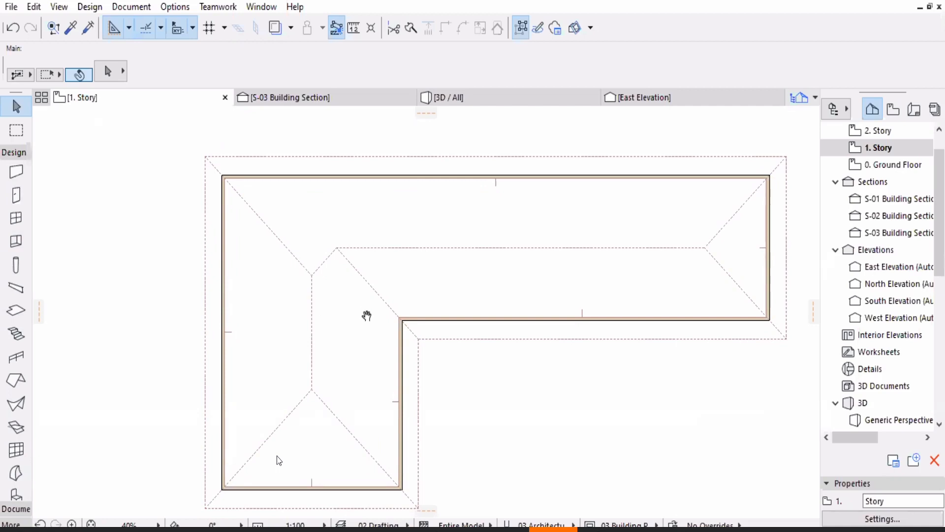
middle_drag(367, 315, 382, 300)
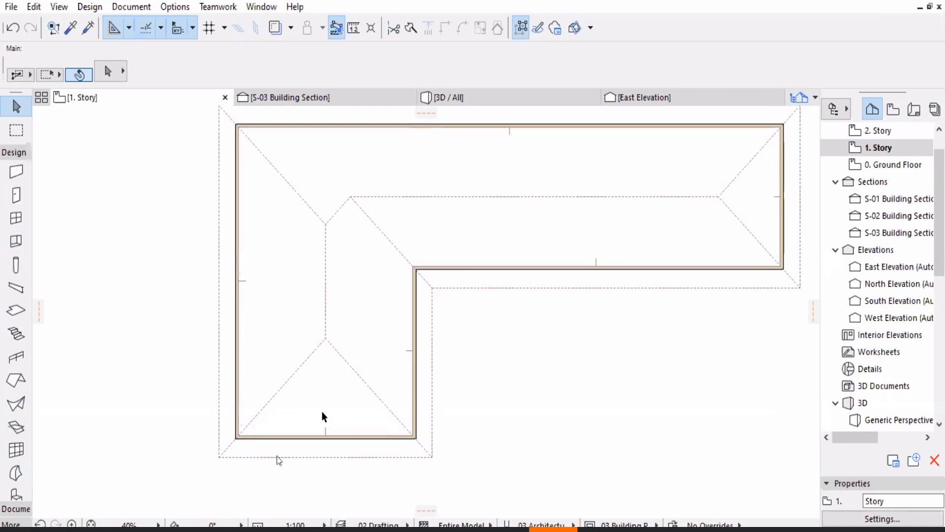
middle_drag(308, 424, 323, 413)
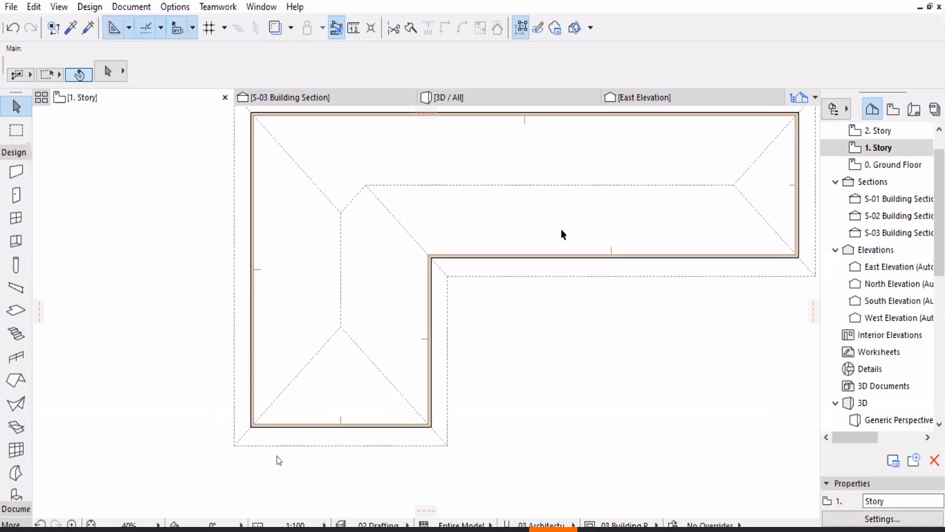
middle_drag(562, 231, 517, 280)
scroll(518, 282, down, 2)
scroll(524, 305, up, 1)
click(650, 257)
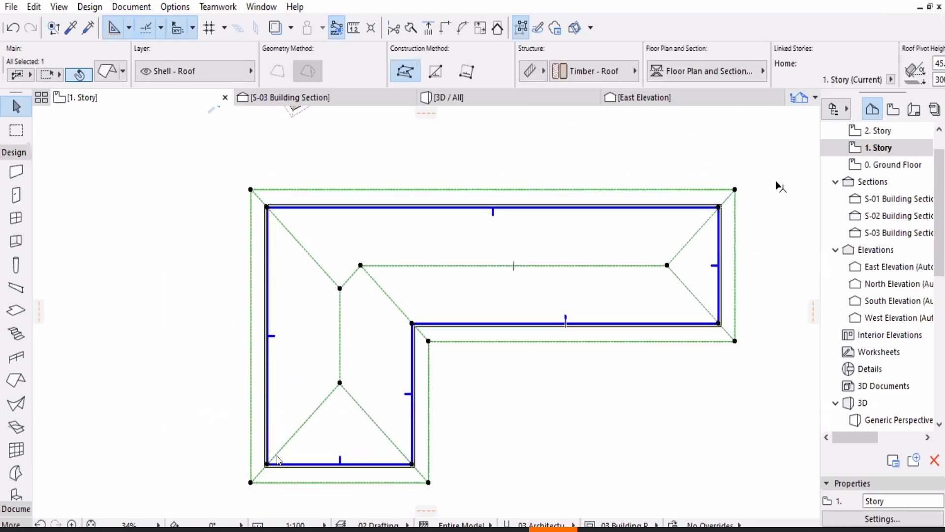
scroll(686, 213, up, 1)
key(Escape)
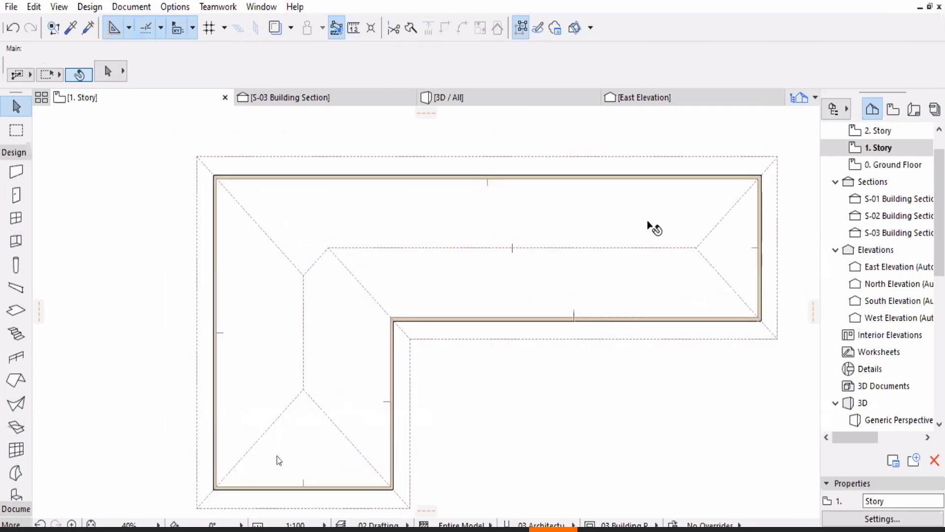
click(548, 340)
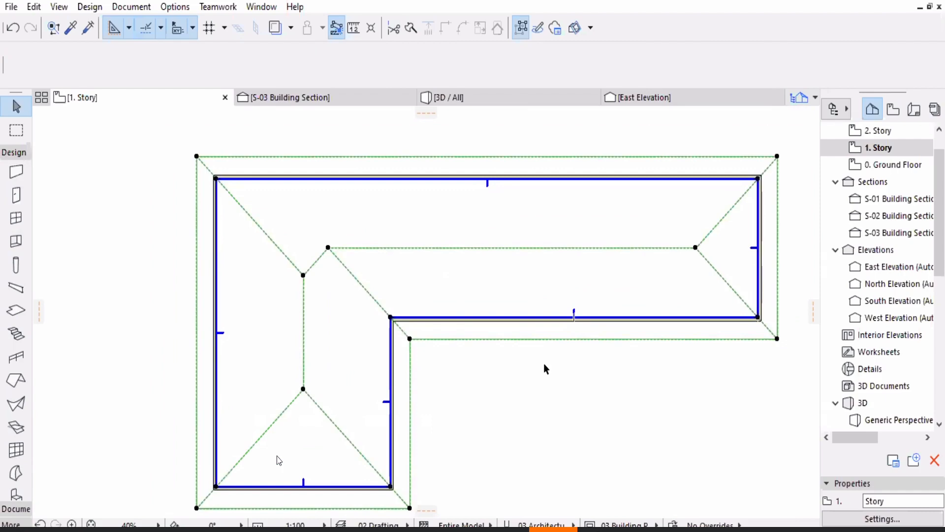
middle_drag(533, 428, 536, 409)
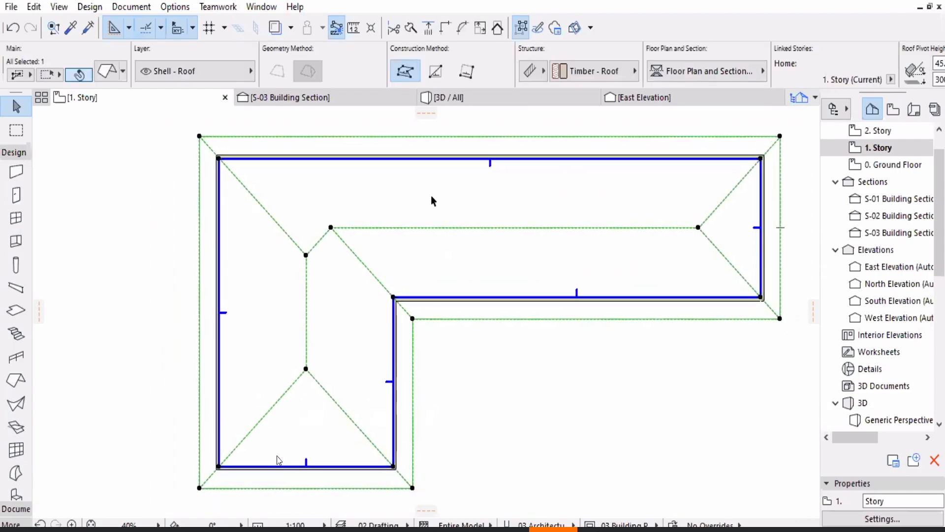
key(Escape)
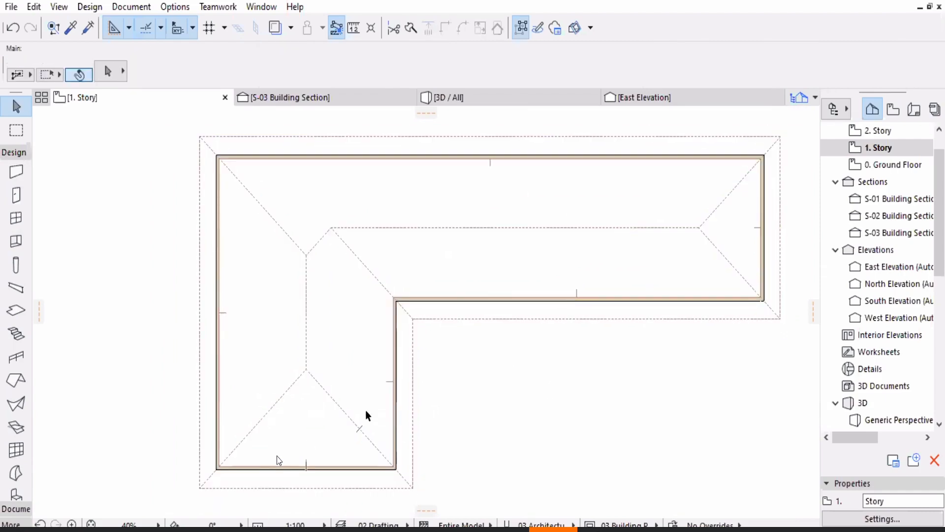
- Try to create a multi-plane Timber - Roof over the curved outline around the pentagon building with the Magic Wand, and undo it
scroll(315, 409, down, 2)
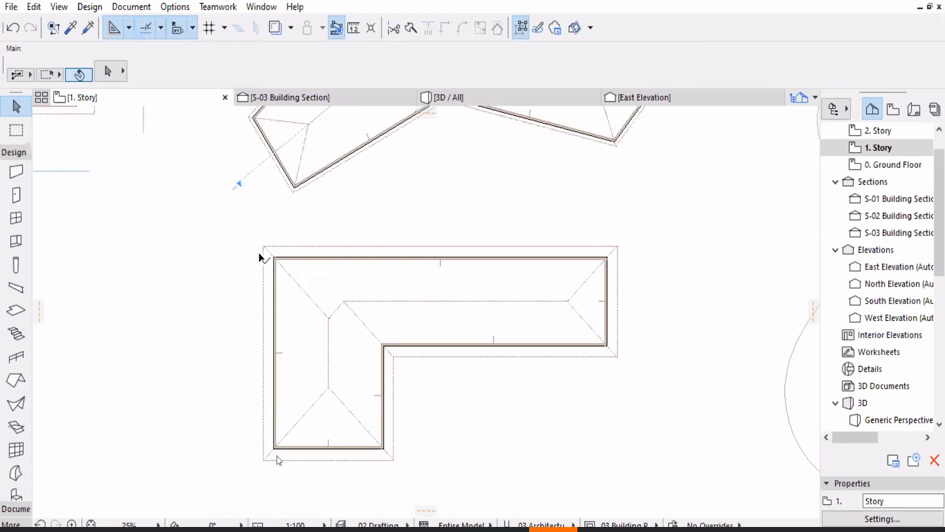
scroll(261, 254, down, 3)
scroll(124, 244, up, 2)
middle_drag(124, 245, 280, 315)
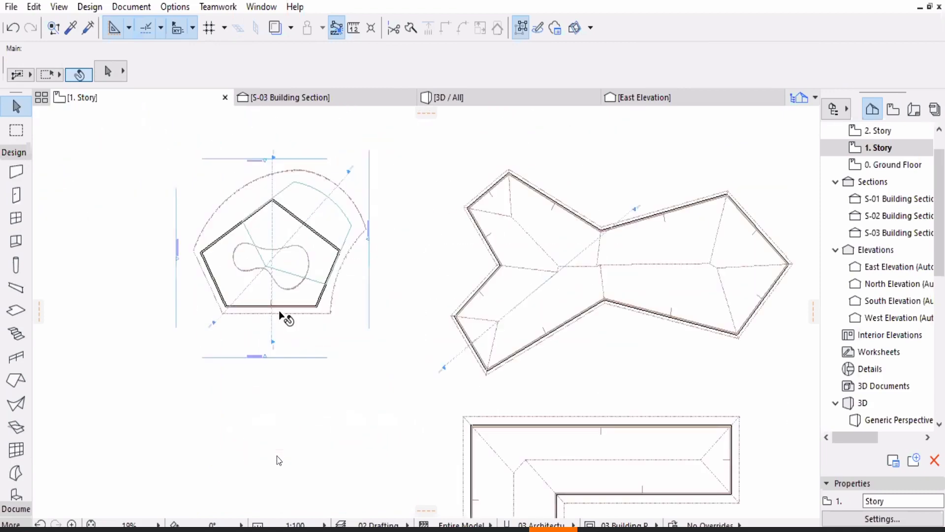
scroll(295, 315, down, 2)
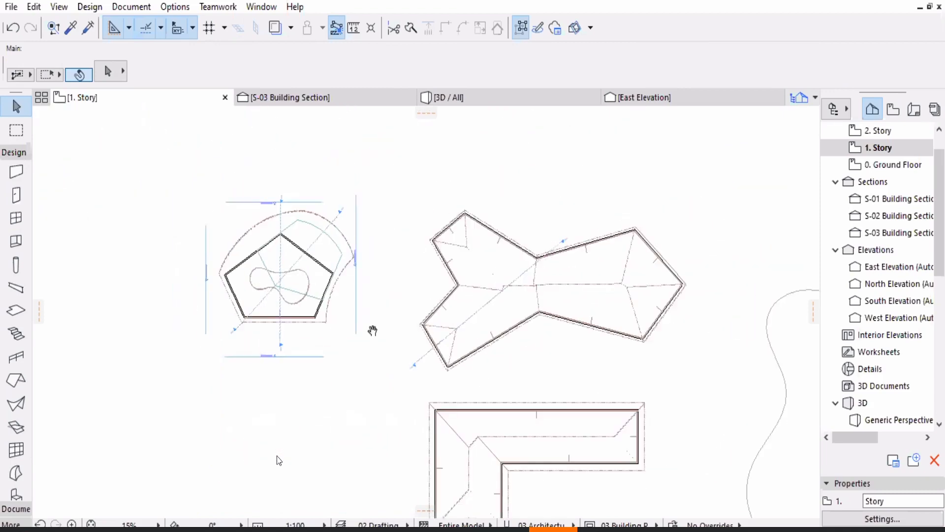
scroll(317, 270, up, 2)
scroll(458, 239, up, 2)
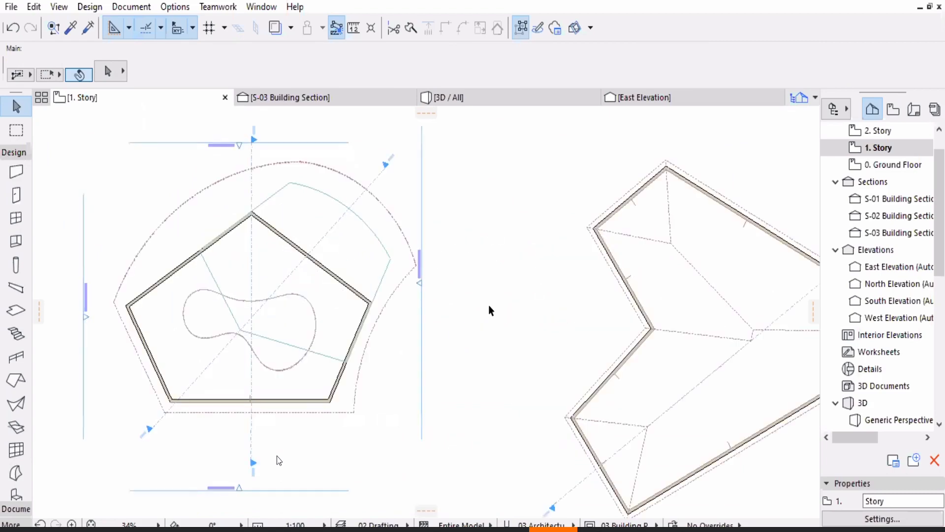
scroll(311, 265, up, 1)
middle_drag(312, 267, 446, 258)
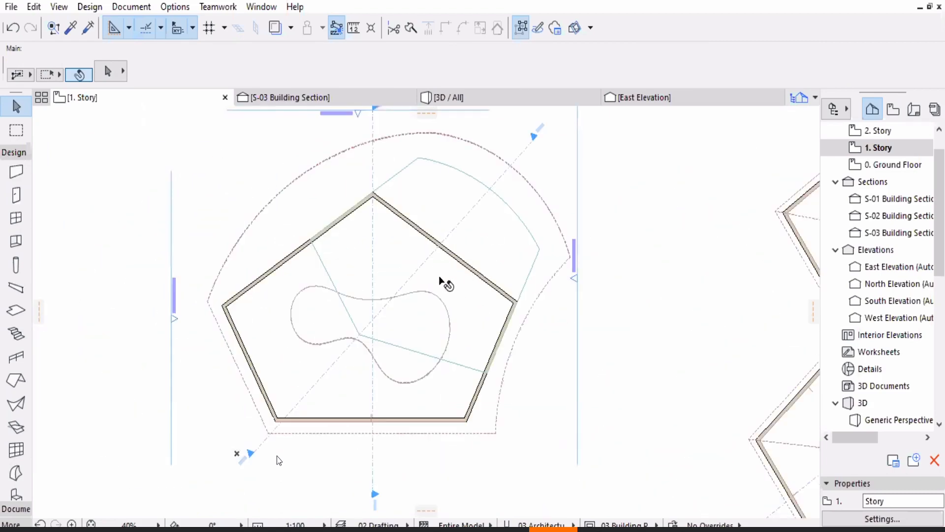
scroll(422, 266, up, 1)
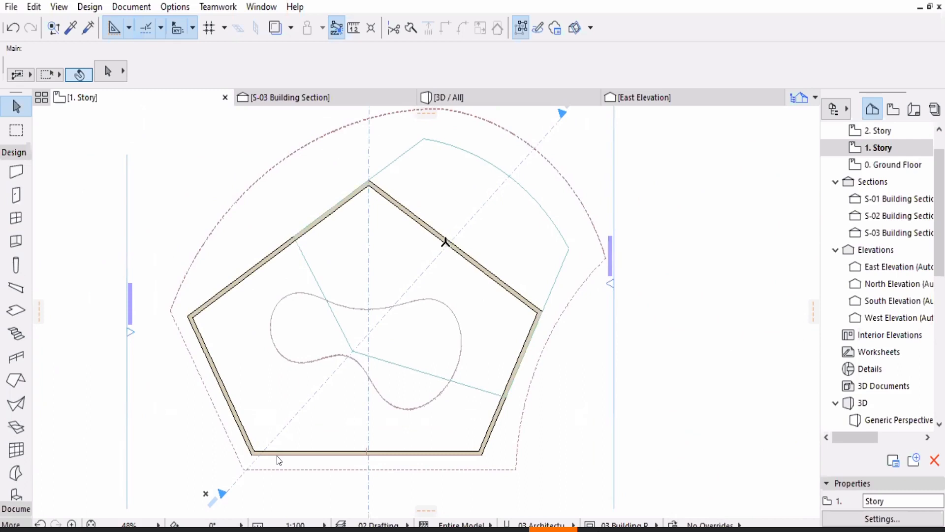
scroll(444, 244, down, 1)
click(16, 380)
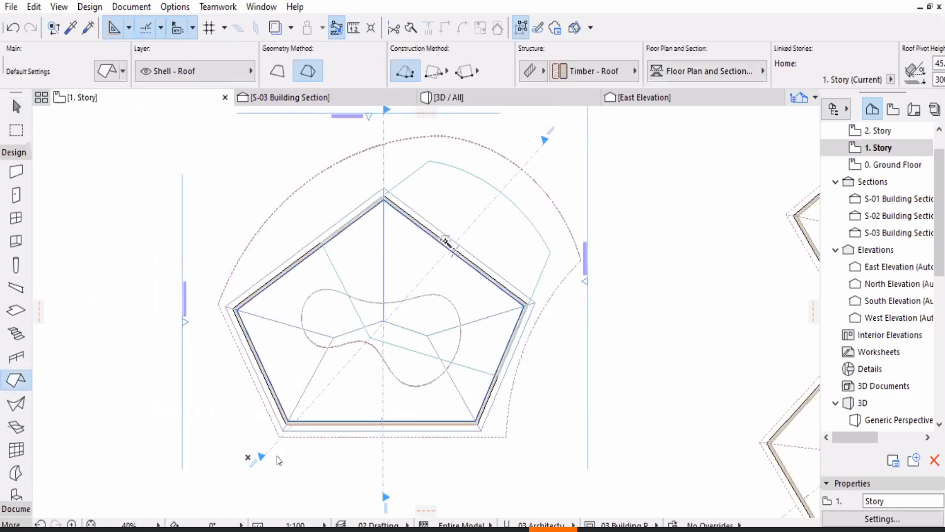
click(451, 257)
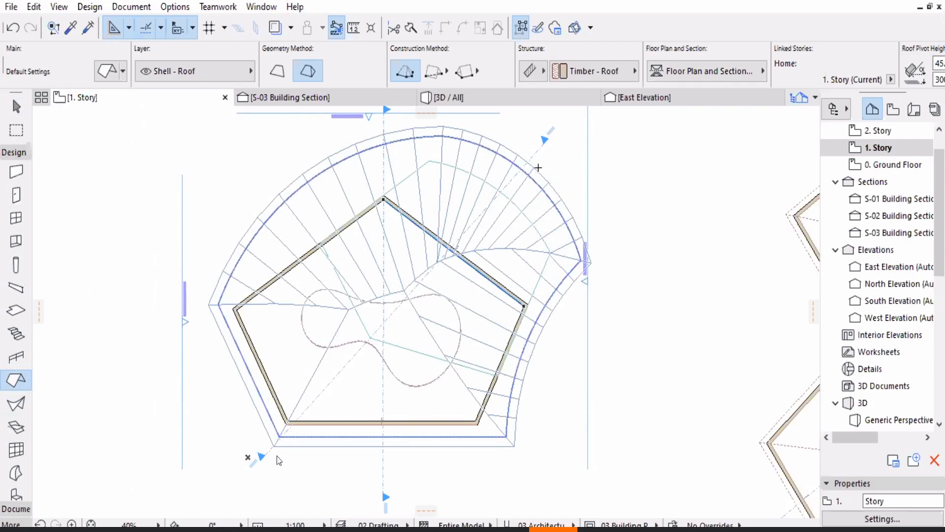
key(ctrl+z)
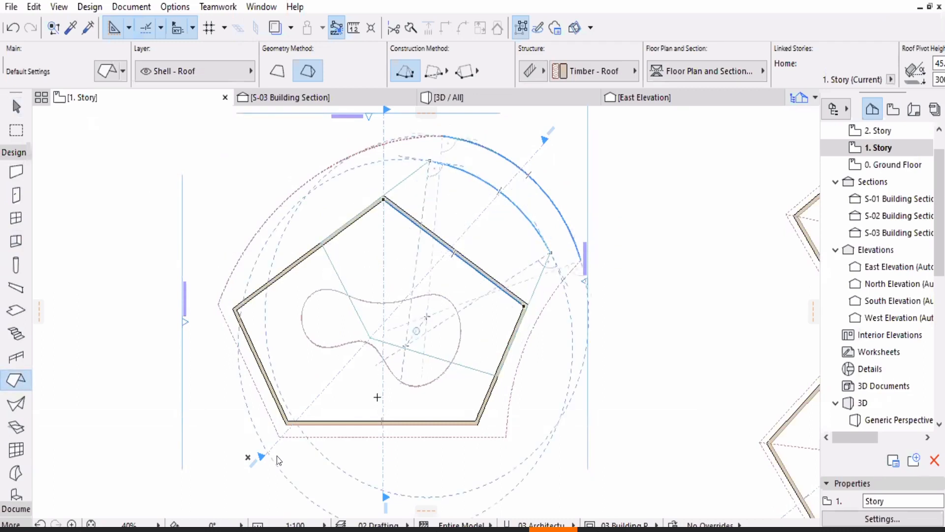
- Try to create multi-plane roofs over the pentagon's walls and the free-form outline inside them with the Magic Wand, and undo them
click(373, 422)
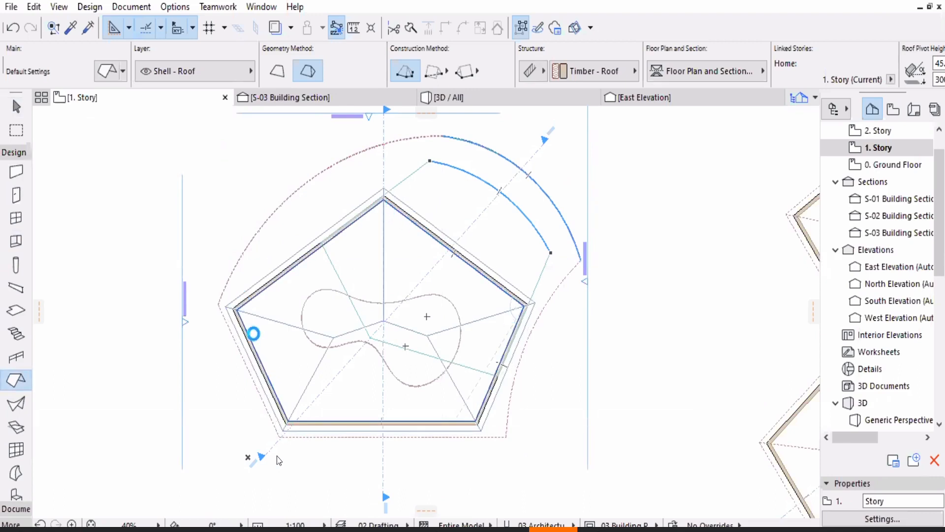
key(ctrl+z)
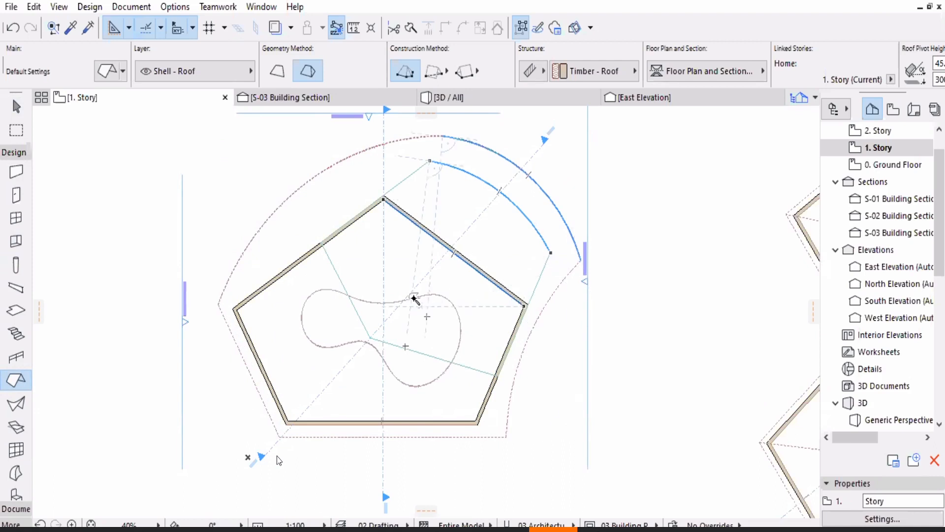
click(414, 298)
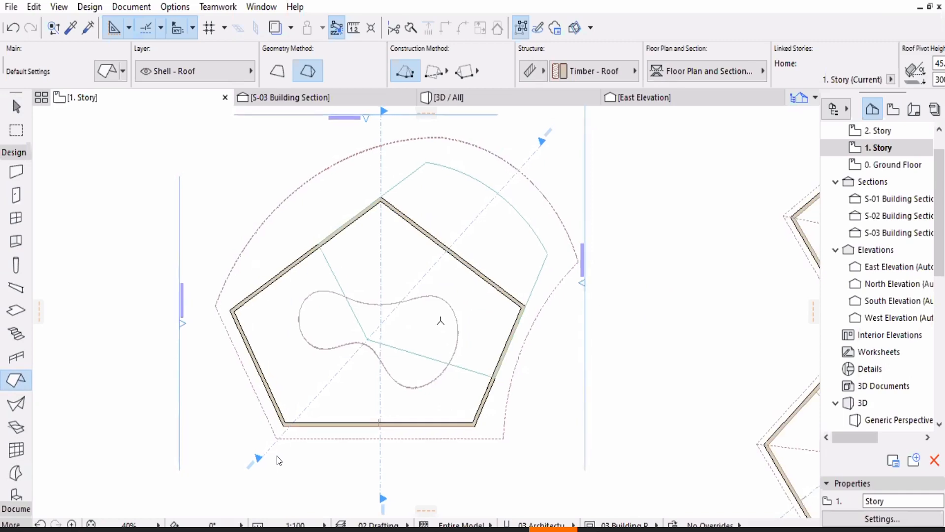
middle_drag(653, 296, 586, 314)
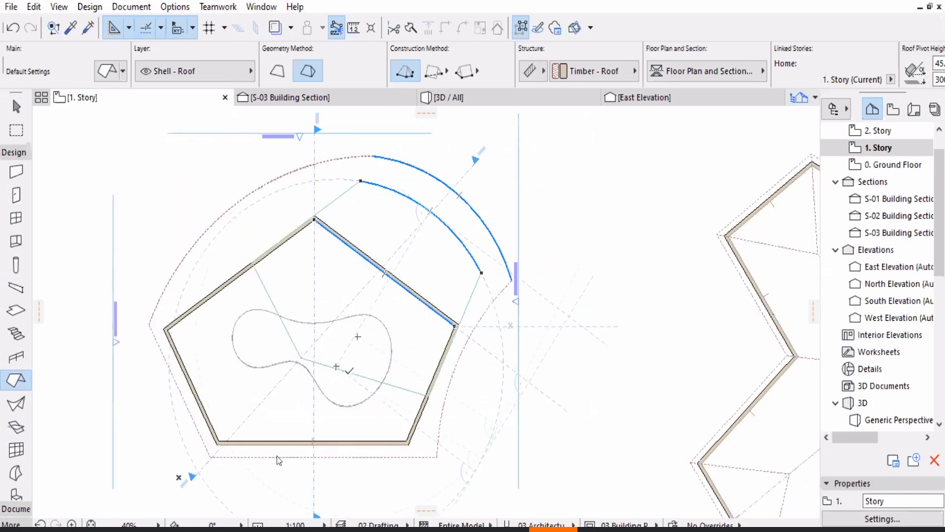
middle_drag(302, 332, 195, 345)
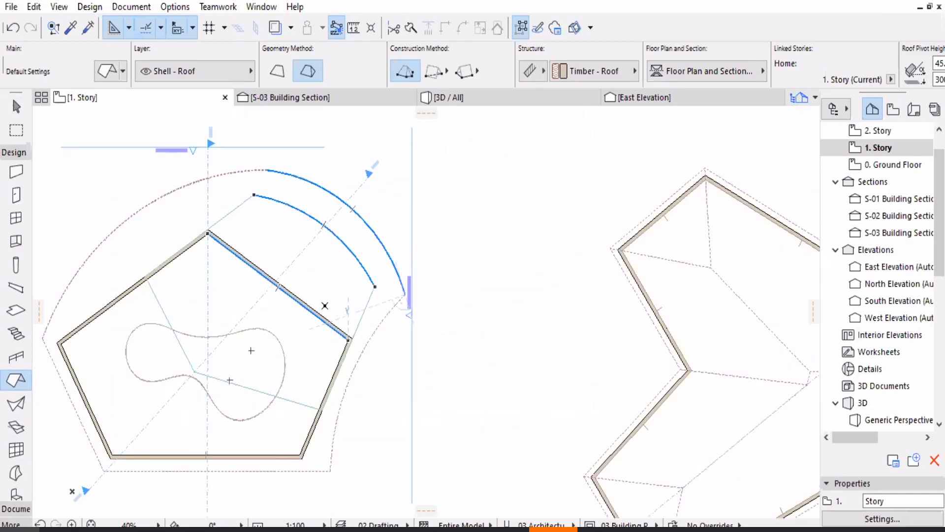
scroll(327, 320, up, 1)
scroll(592, 366, down, 3)
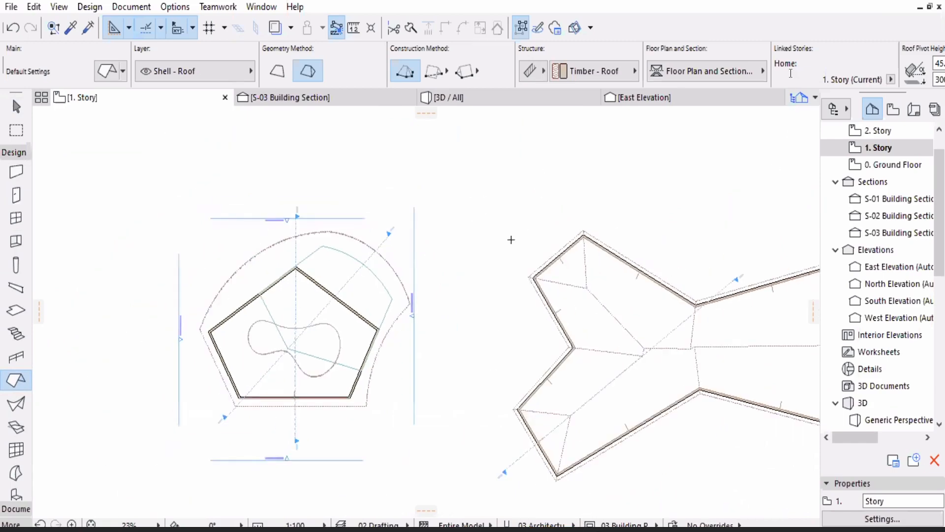
- Leave roof creation and select the multi-plane roof of the L-shaped building
scroll(511, 240, down, 2)
middle_drag(628, 433, 532, 268)
middle_drag(526, 309, 542, 269)
scroll(542, 269, up, 5)
middle_drag(623, 218, 690, 165)
middle_drag(576, 241, 550, 291)
key(Escape)
key(ctrl+a)
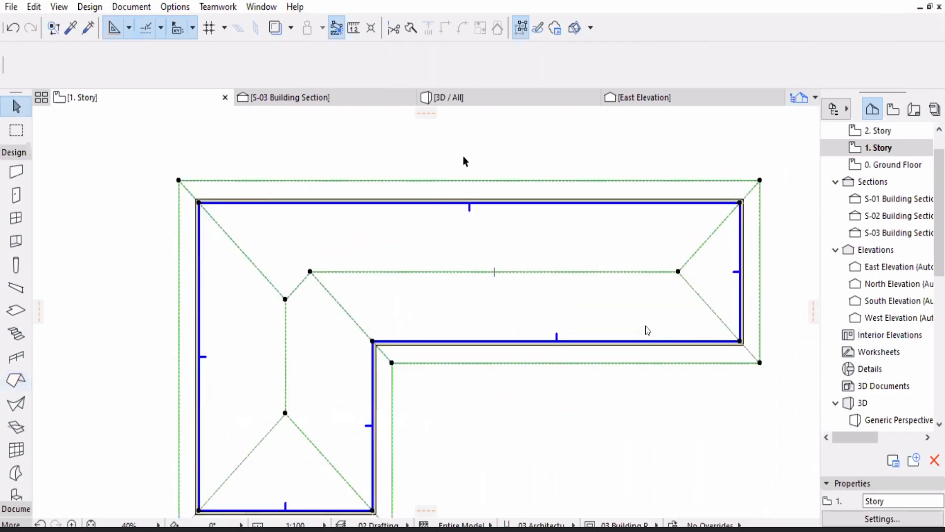
scroll(418, 32, up, 1)
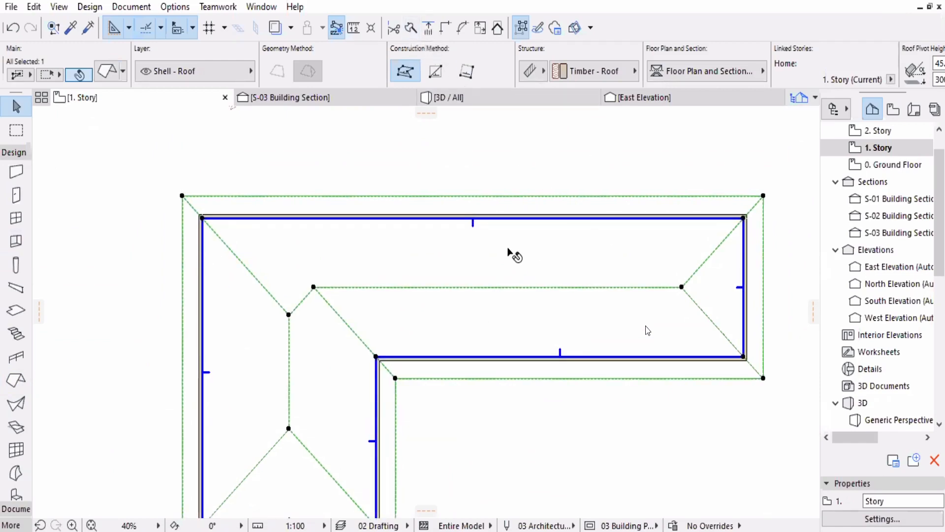
middle_drag(513, 254, 576, 224)
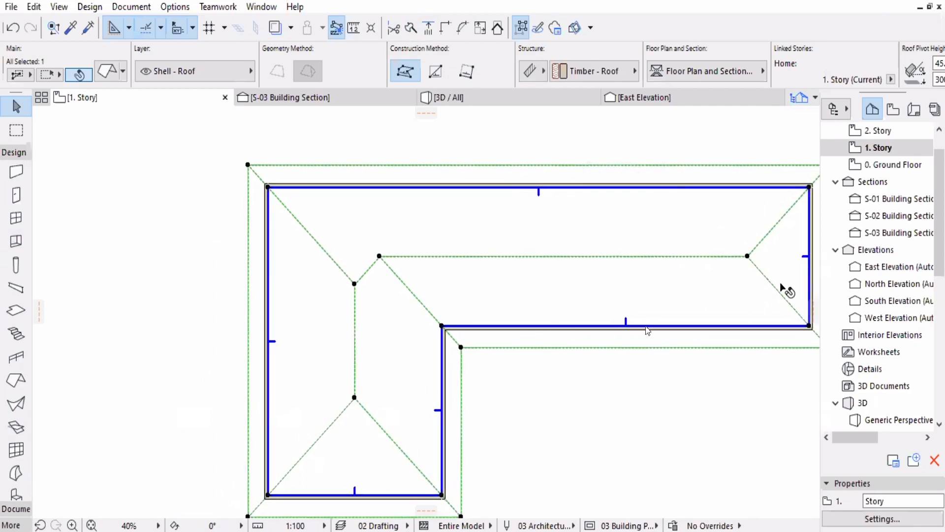
middle_drag(368, 420, 425, 413)
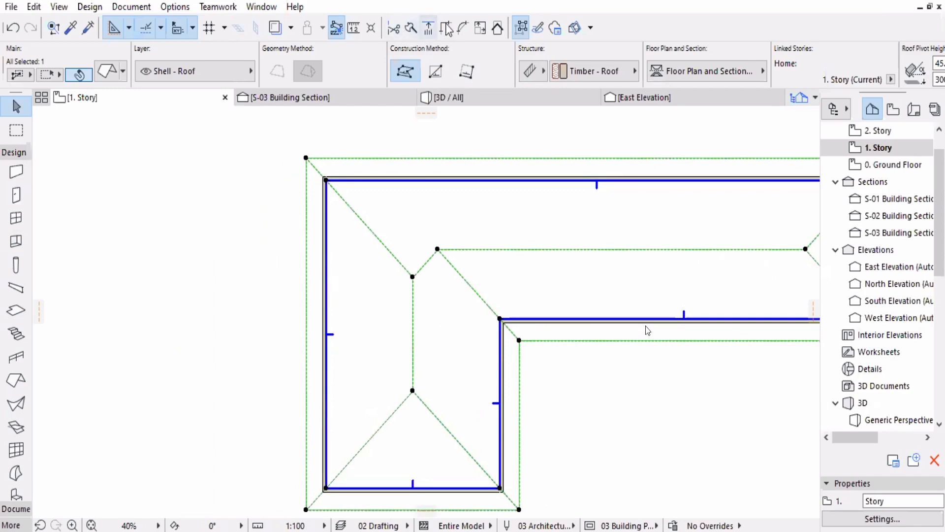
middle_drag(485, 385, 412, 346)
middle_drag(494, 164, 475, 188)
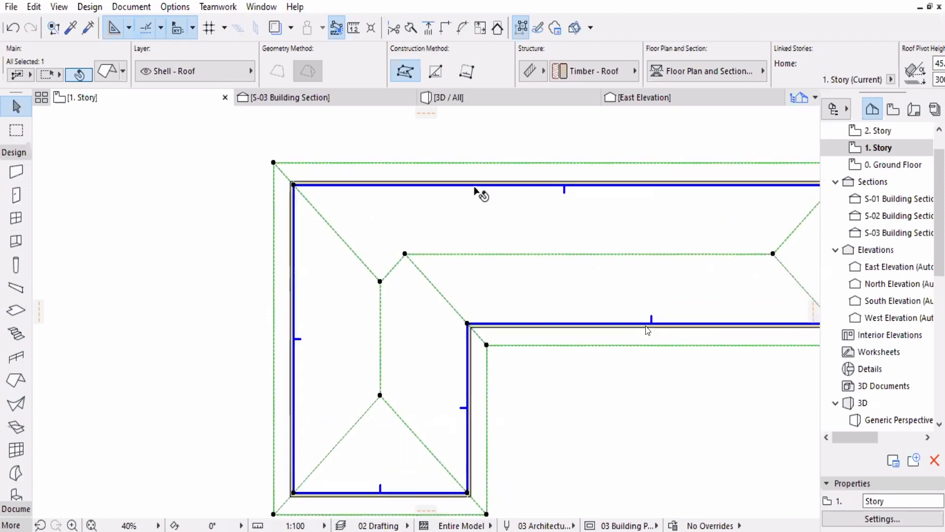
scroll(365, 130, right, 2)
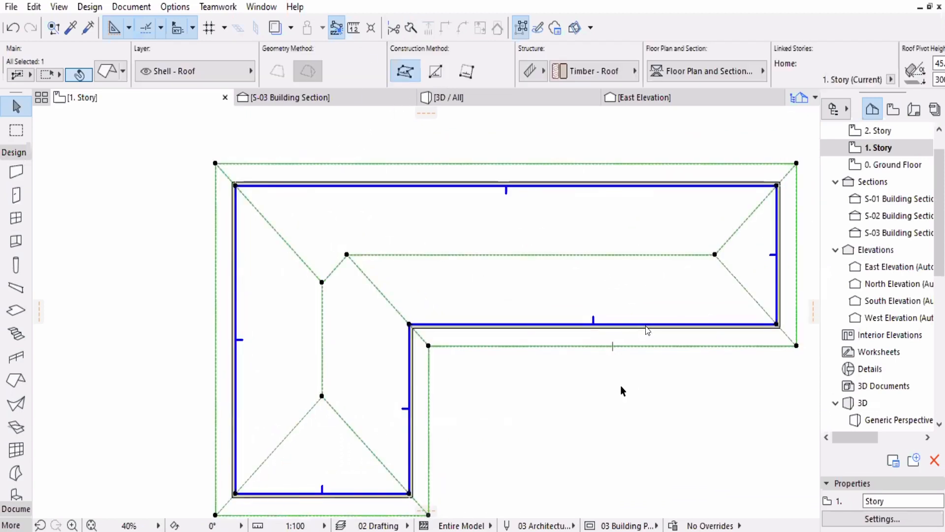
middle_drag(621, 384, 610, 391)
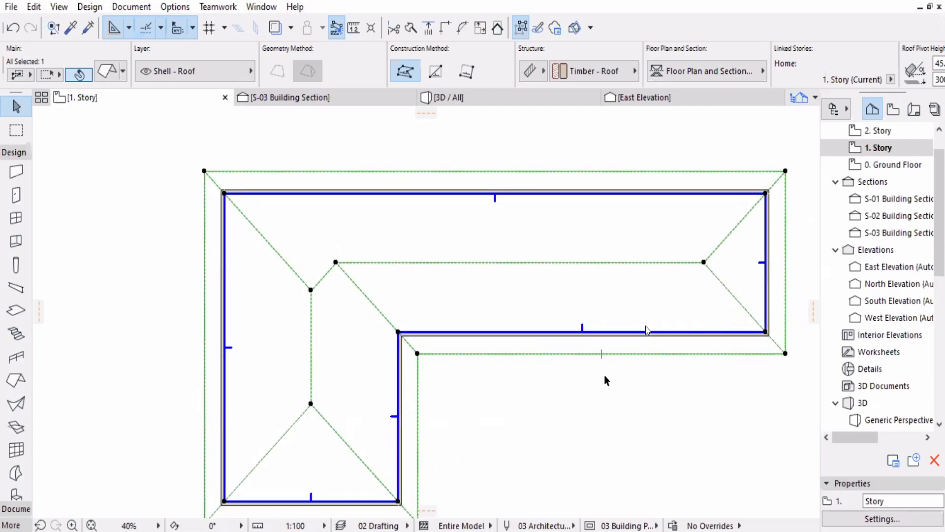
middle_drag(605, 376, 600, 383)
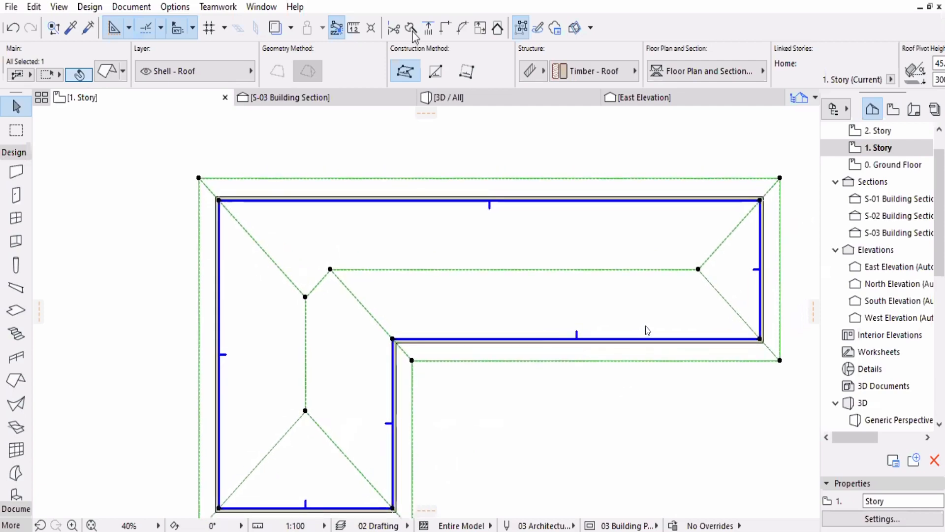
- Try to split the selected L-shaped roof along a straight line about 20219 mm long at 90° across its long wing
click(413, 32)
click(488, 151)
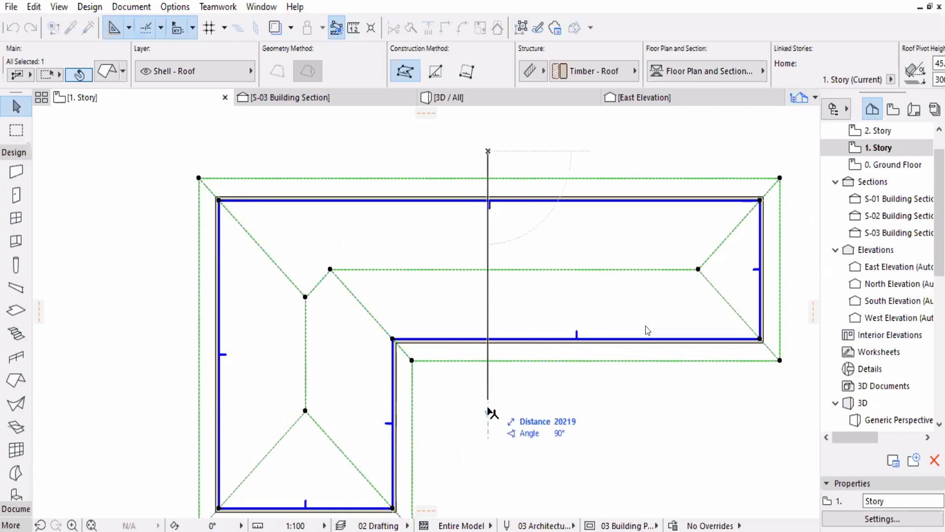
click(488, 406)
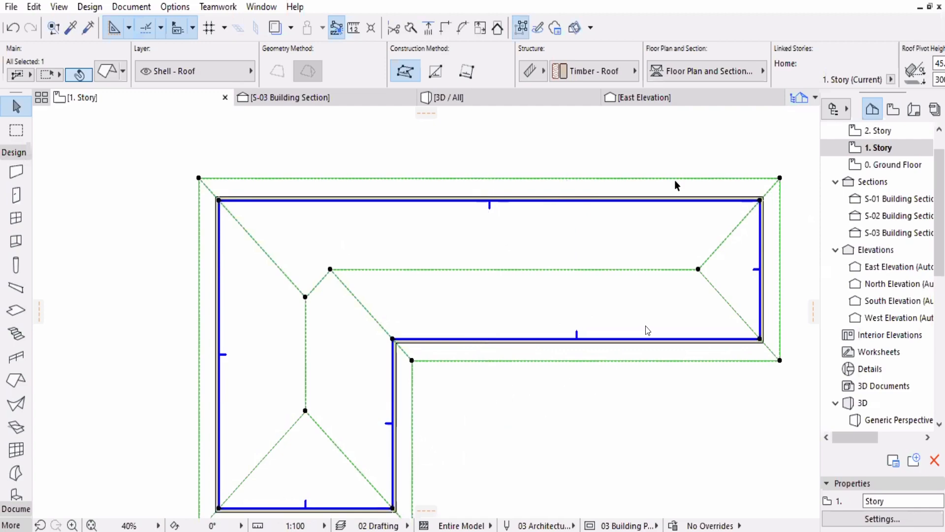
click(659, 179)
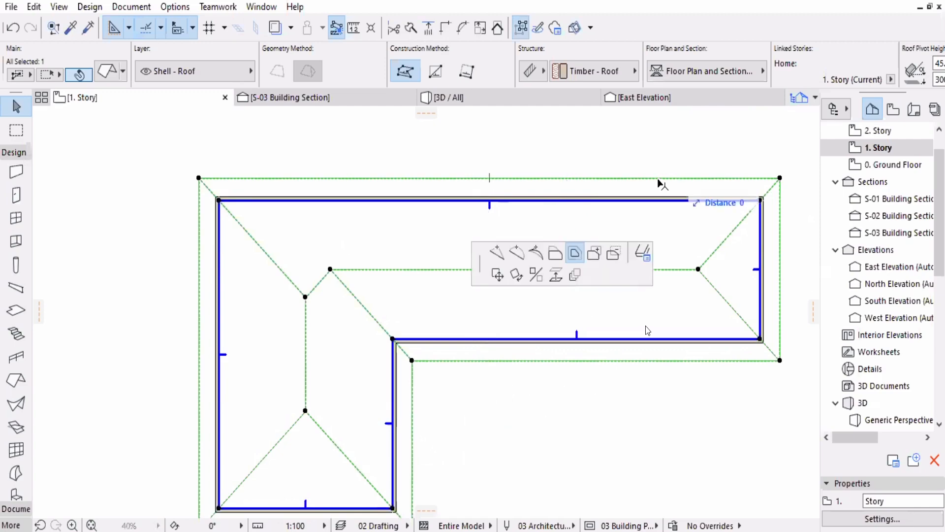
key(Escape)
key(Escape)
click(660, 179)
click(662, 178)
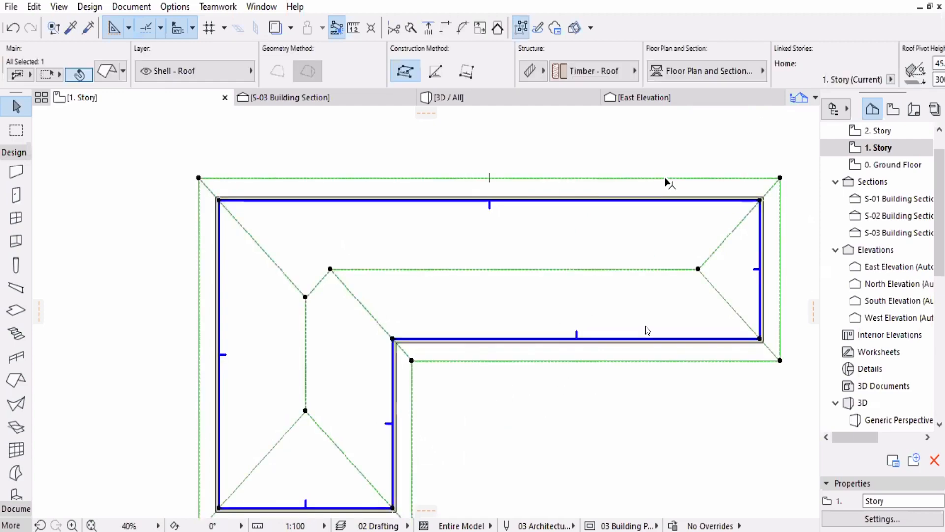
middle_drag(647, 274, 649, 269)
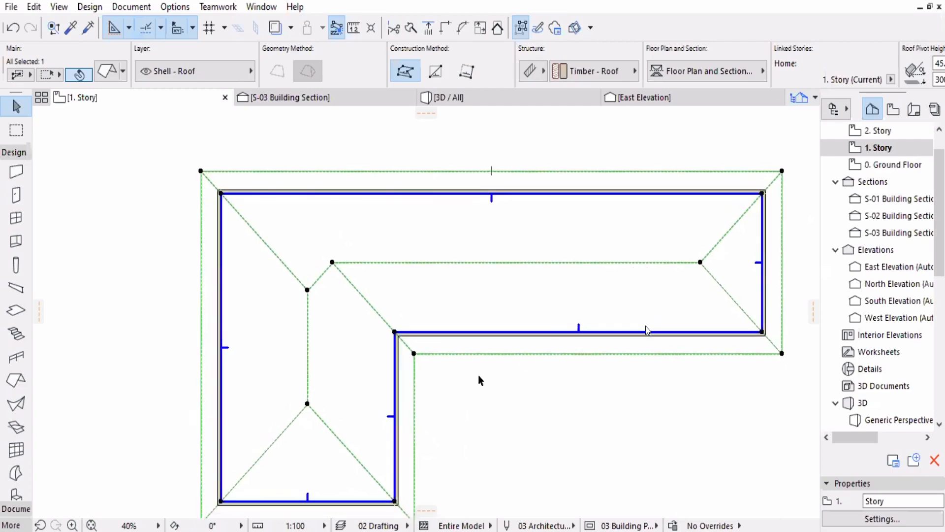
middle_drag(475, 356, 483, 336)
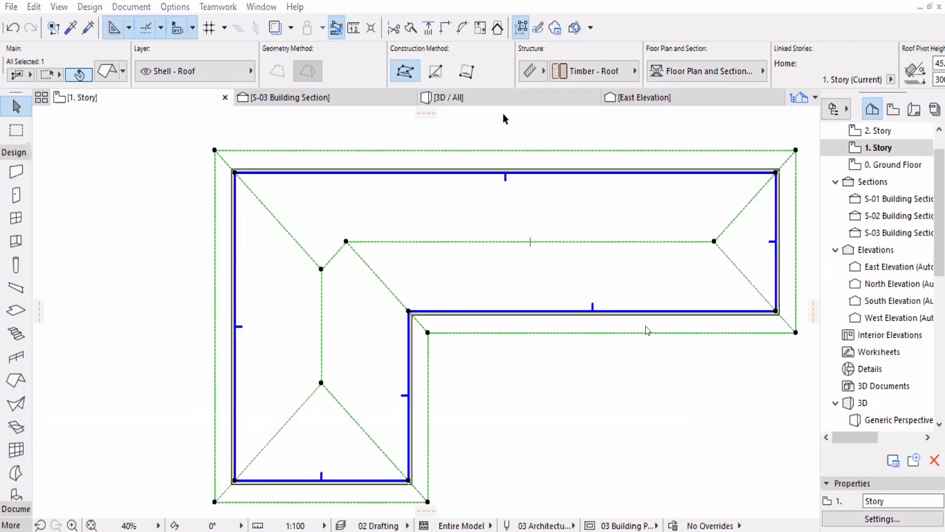
- Turn off Suspend Groups while the L-shaped roof is selected
click(611, 131)
click(587, 180)
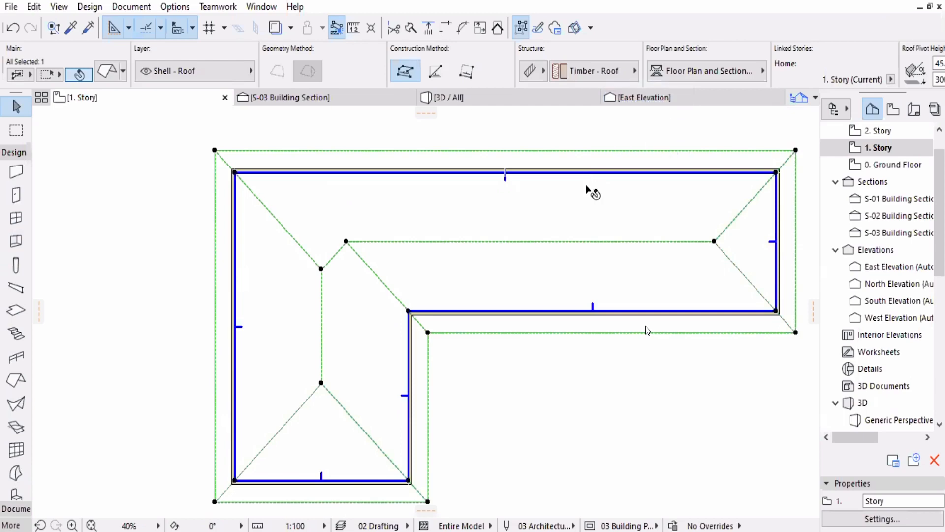
middle_drag(587, 186, 581, 247)
click(536, 161)
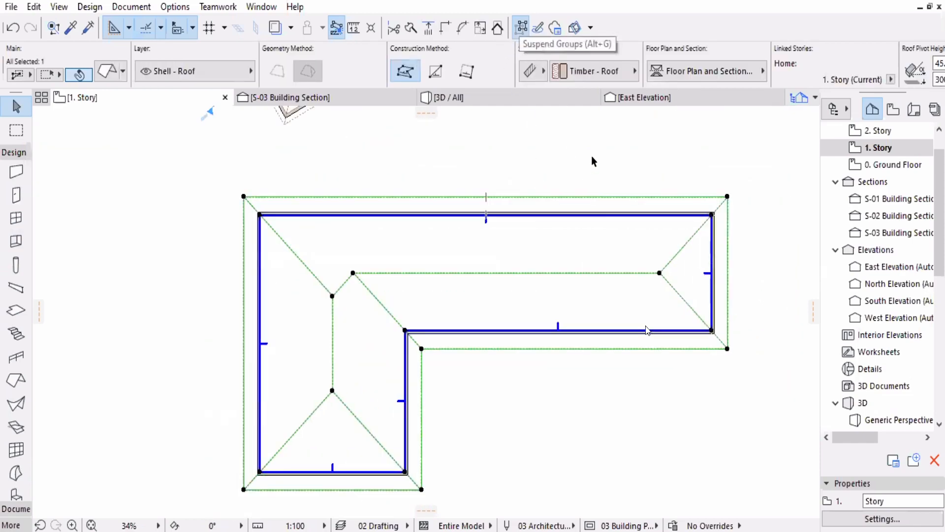
key(Escape)
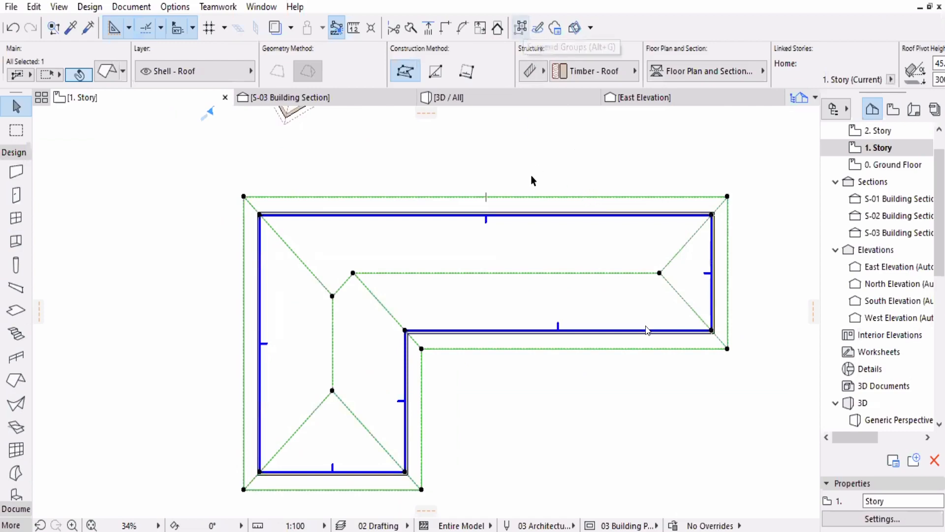
mouse_move(474, 109)
middle_down()
mouse_move(464, 56)
mouse_move(468, 107)
middle_up()
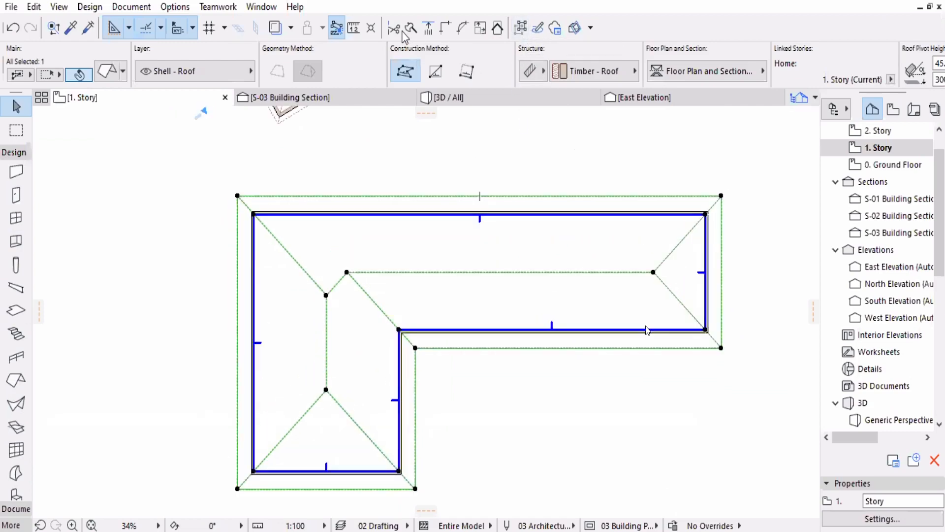
- Try to split the L-shaped multi-plane roof across its long wing with Suspend Groups off, then deselect it
click(403, 33)
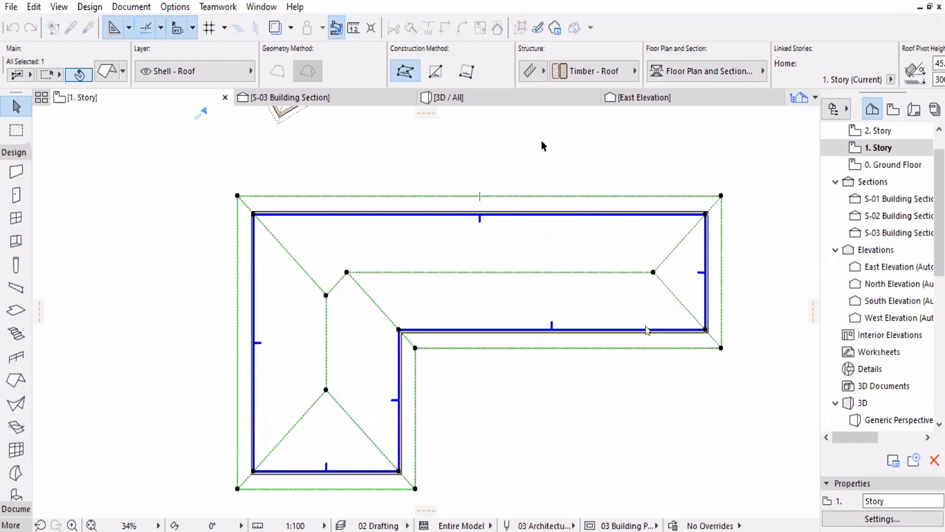
click(551, 155)
key(Escape)
key(Escape)
click(589, 253)
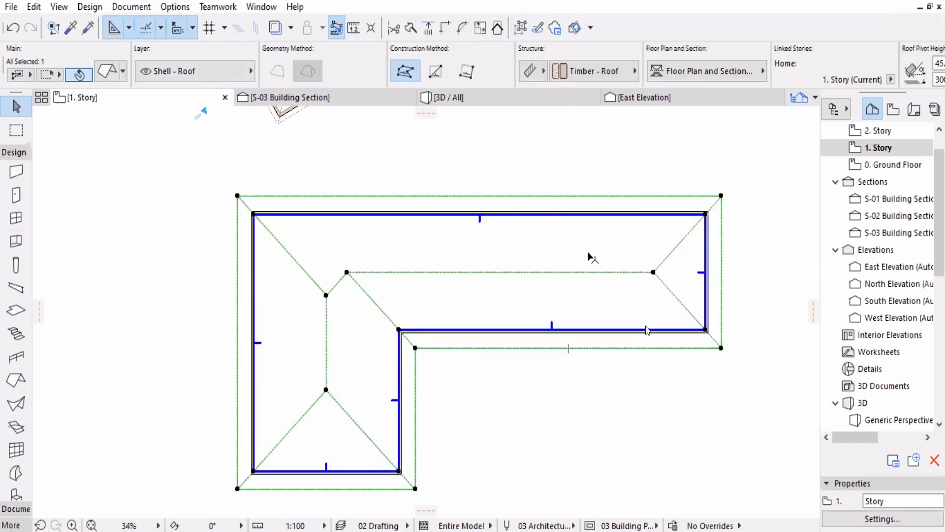
key(Escape)
- Select the L-shaped multi-plane roof by its outer eaves edge and turn on Suspend Groups
scroll(551, 217, up, 1)
middle_drag(554, 221, 564, 229)
scroll(564, 229, up, 1)
middle_drag(544, 196, 529, 167)
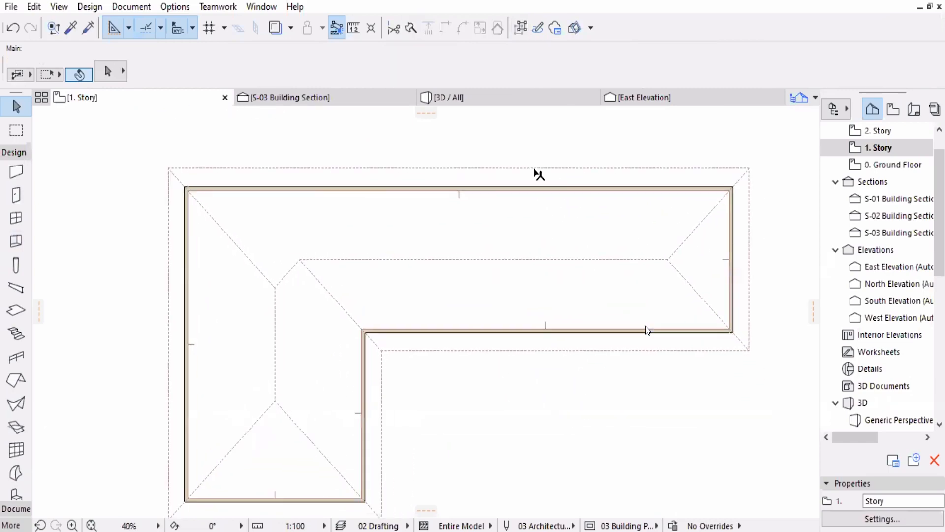
middle_drag(551, 213, 546, 195)
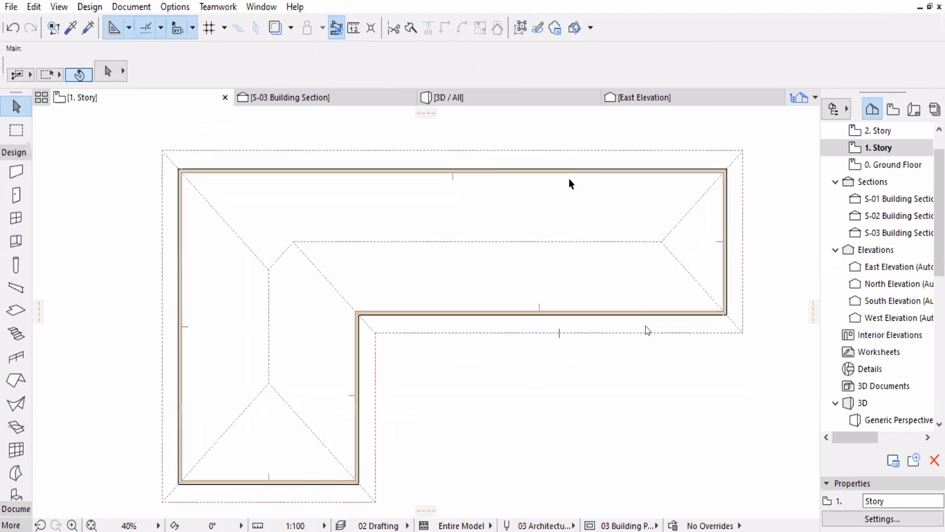
click(589, 154)
key(alt+g)
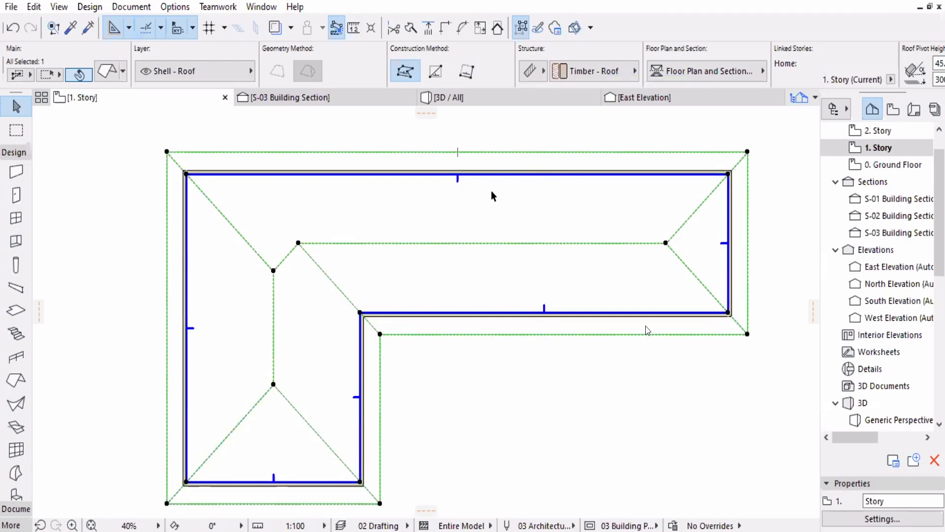
- Split the L-shaped multi-plane roof into single-plane roofs, accepting that the original is deleted
key(Escape)
click(526, 159)
right_click(531, 158)
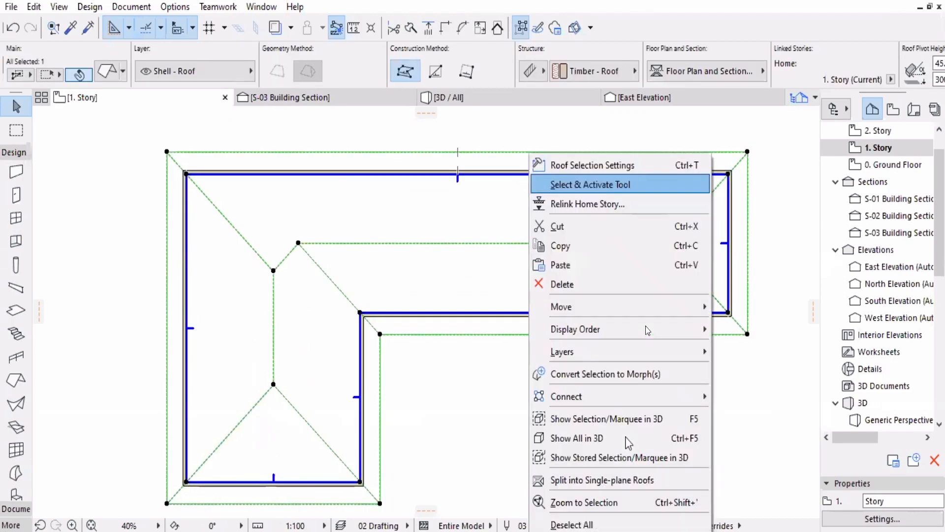
click(609, 490)
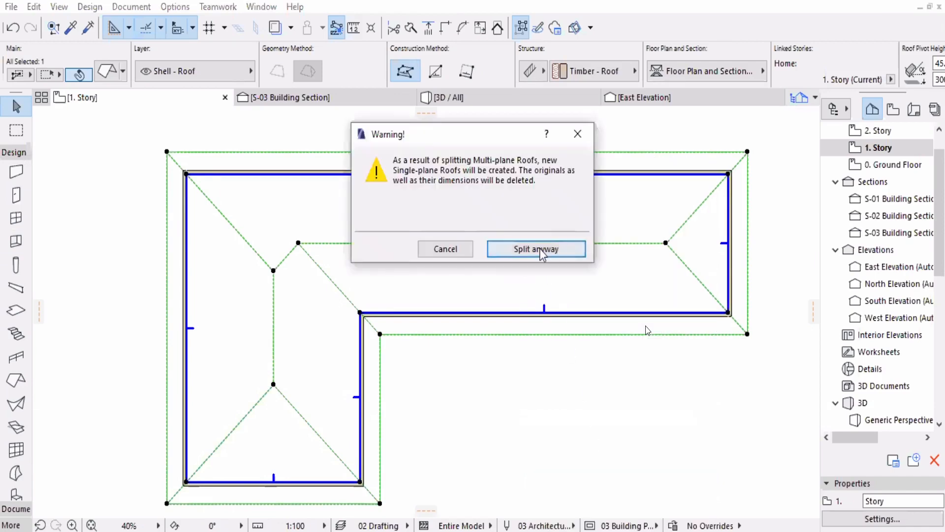
key(Return)
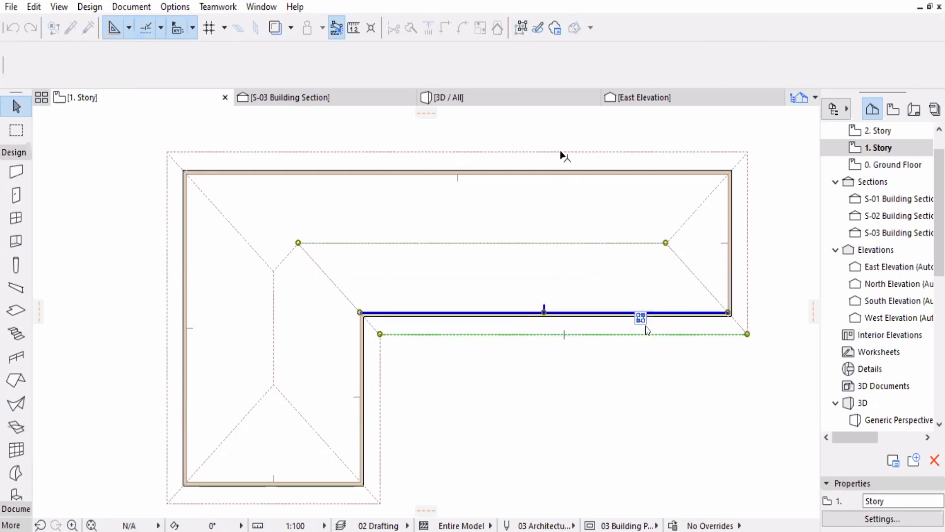
- Select several of the single-plane roofs over both wings one after another to check that they are separate
click(281, 297)
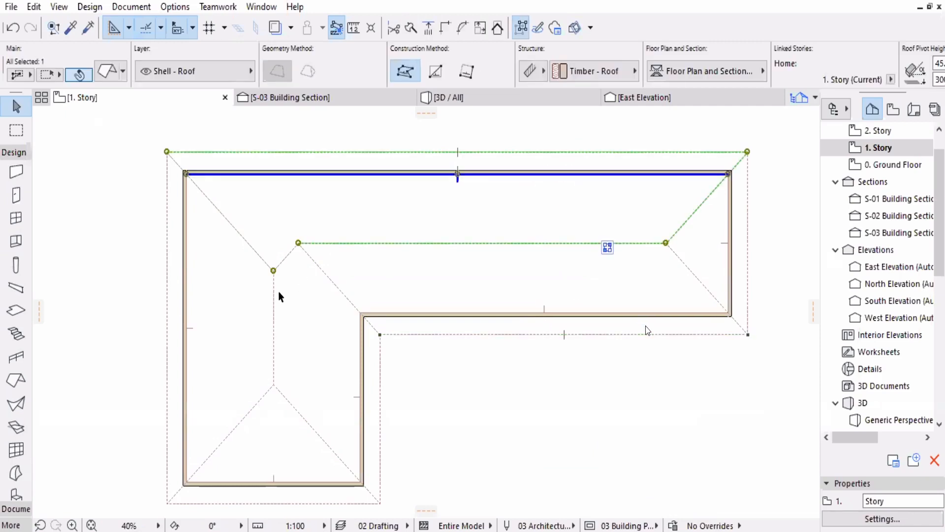
click(280, 294)
click(274, 295)
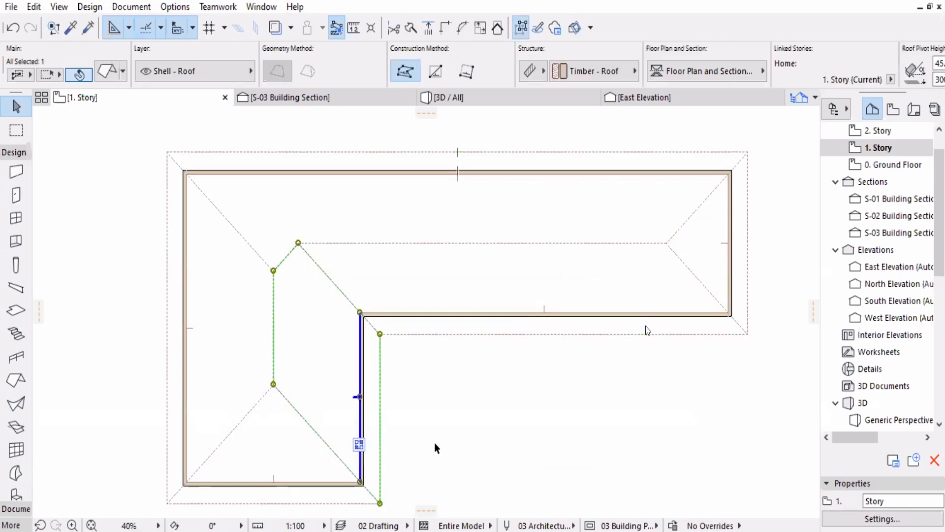
key(Tab)
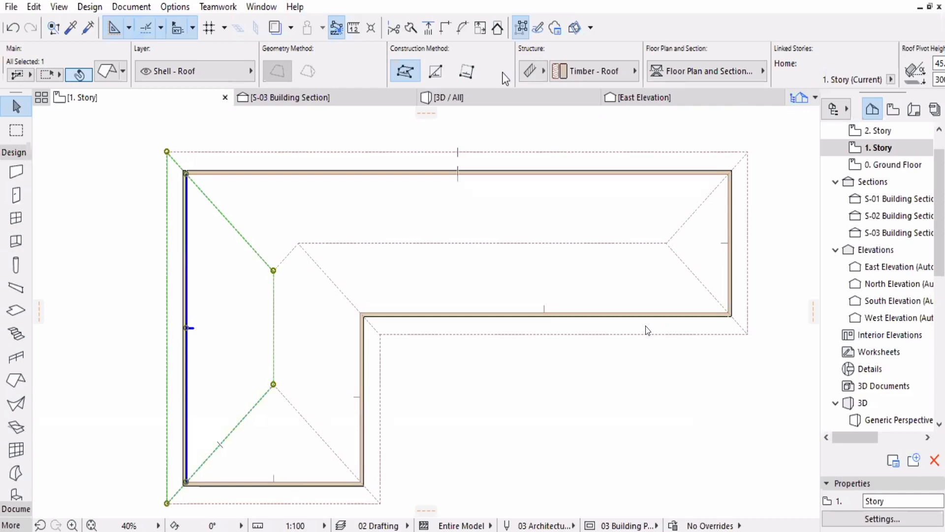
- Turn off Suspend Groups, select all planes of the L-shaped roof and try to drag them together
key(Escape)
key(ctrl+a)
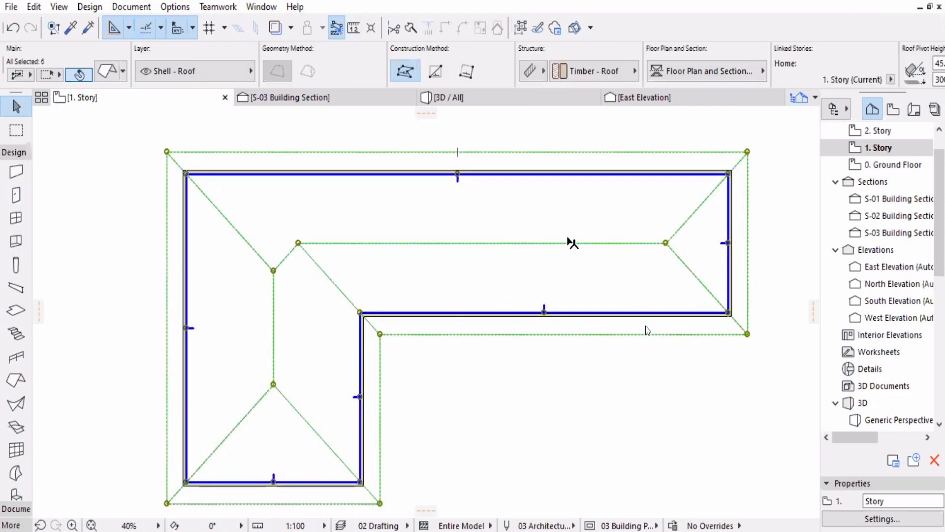
key(ctrl+d)
click(545, 217)
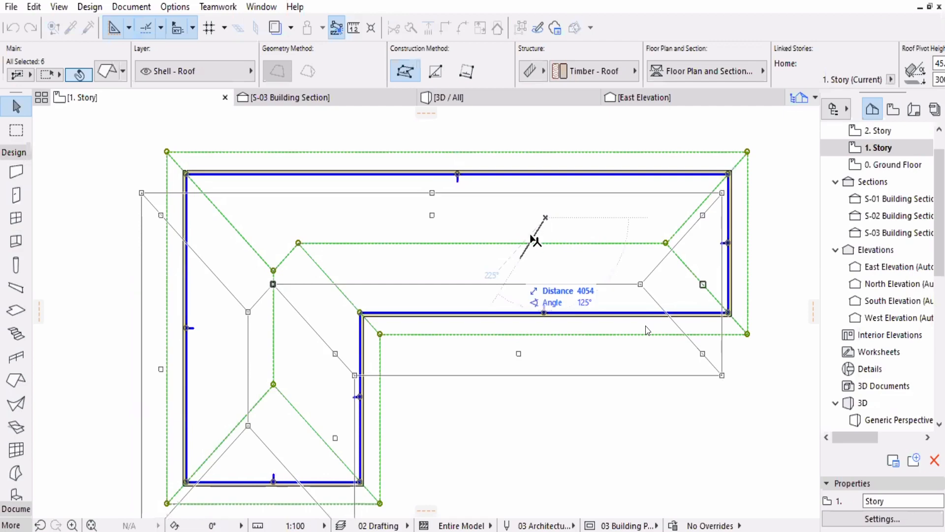
key(Escape)
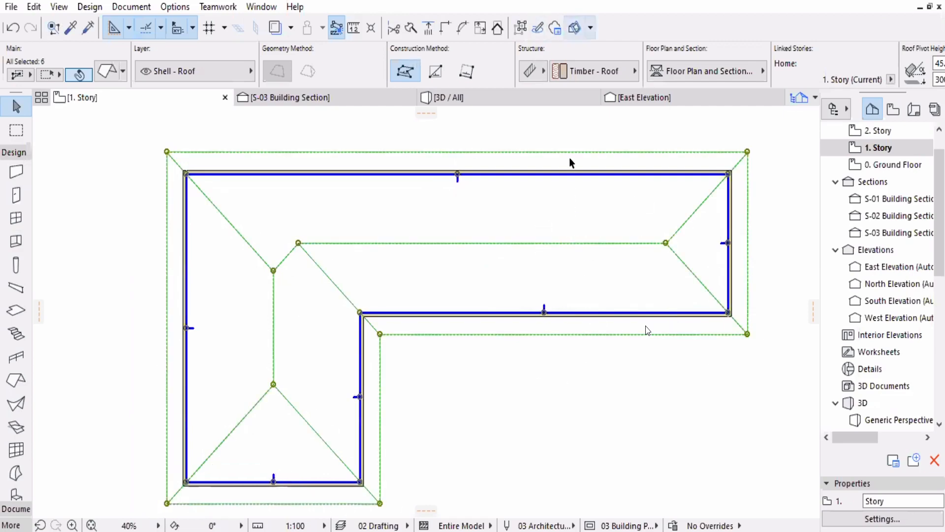
- Turn on Suspend Groups, select single roof planes individually and look at the commands offered for the long wing's upper plane
key(alt+g)
click(341, 279)
click(487, 236)
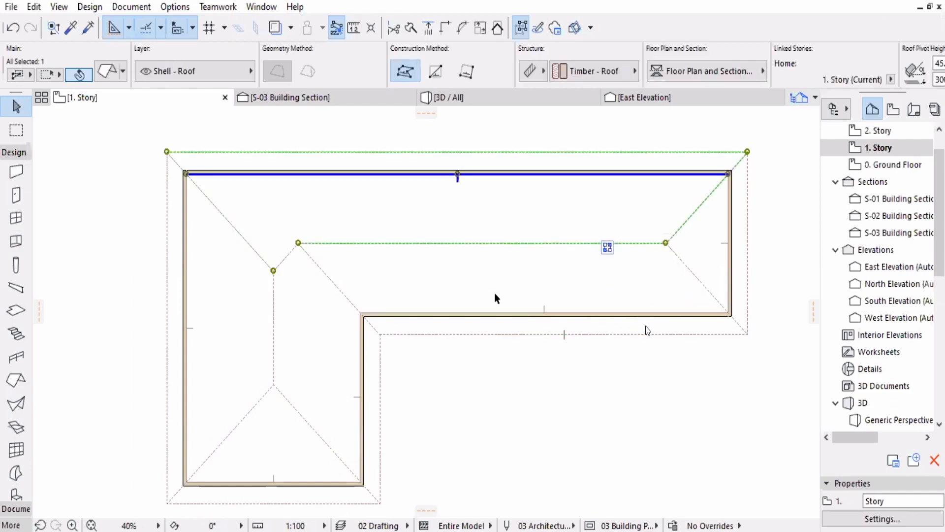
click(496, 349)
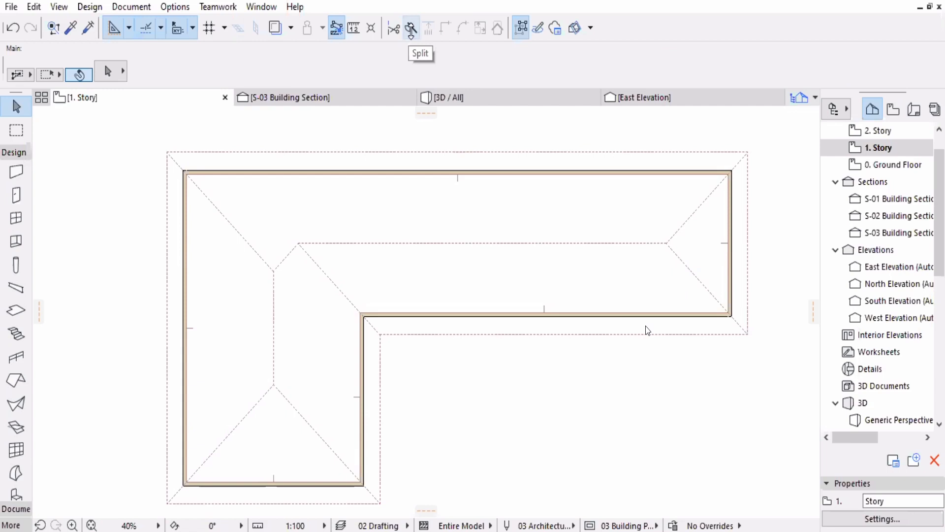
right_click(499, 157)
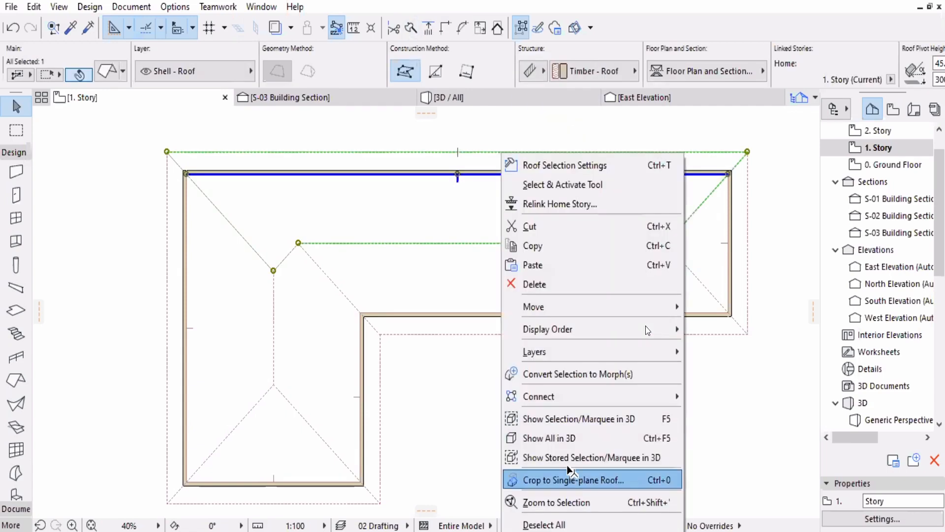
click(446, 370)
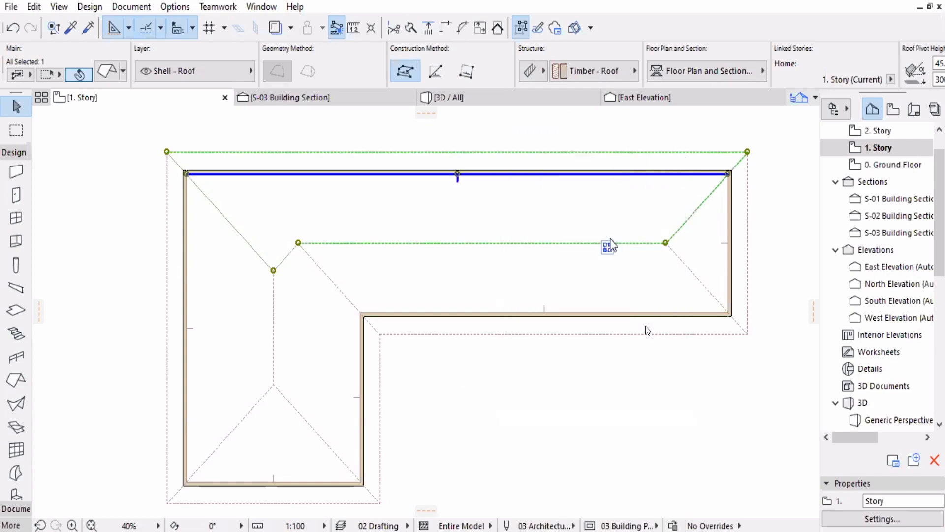
- Turn off Suspend Groups and try to move the grouped roof planes from the long wing's lower eaves
click(614, 314)
click(521, 27)
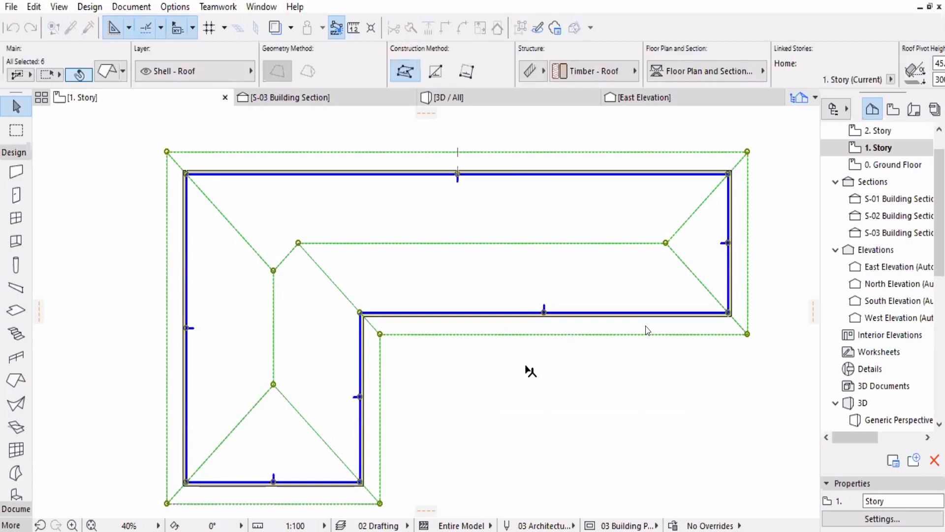
click(527, 365)
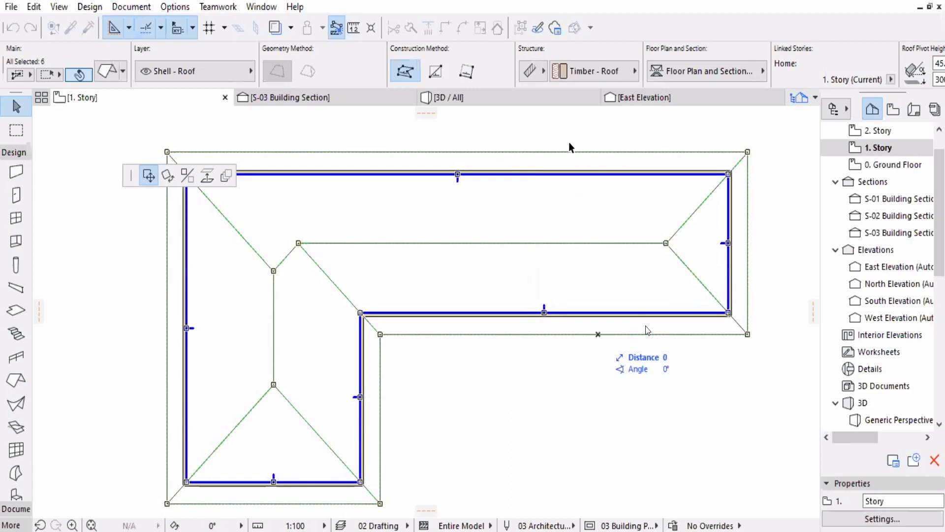
- Split the long wing's three single-plane roofs along a straight line at 90° across the wing and delete the outer portion
click(545, 333)
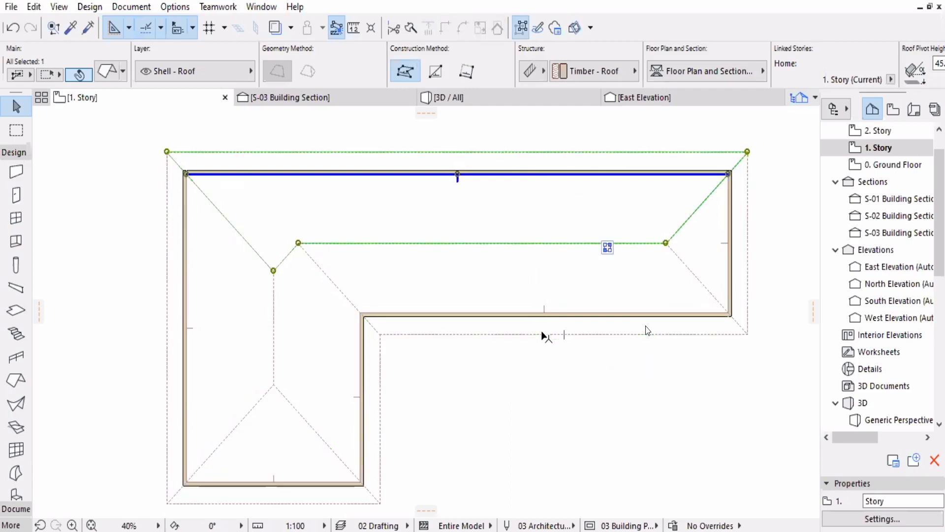
shift+click(747, 310)
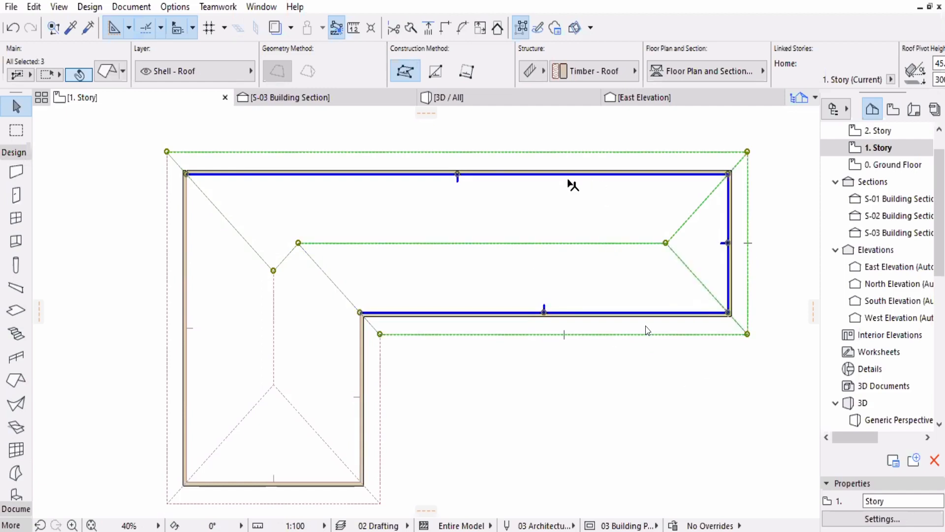
click(411, 29)
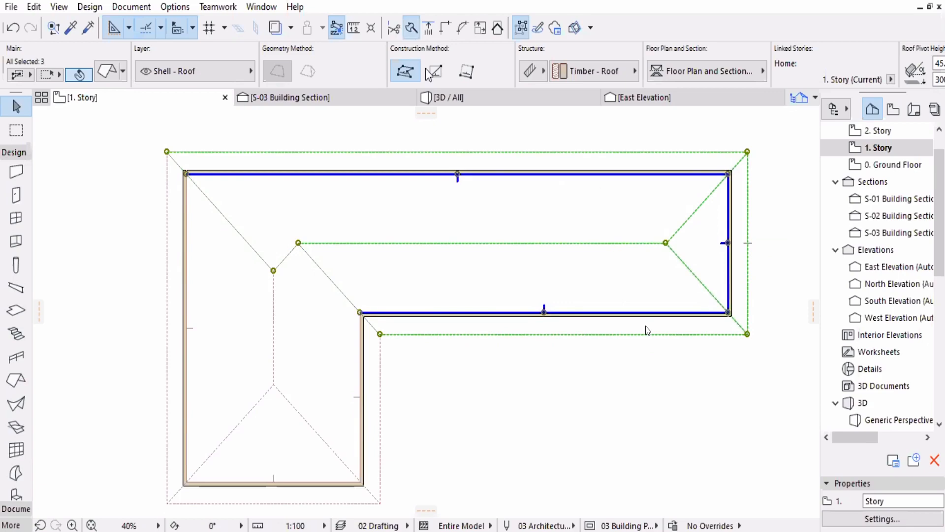
click(476, 366)
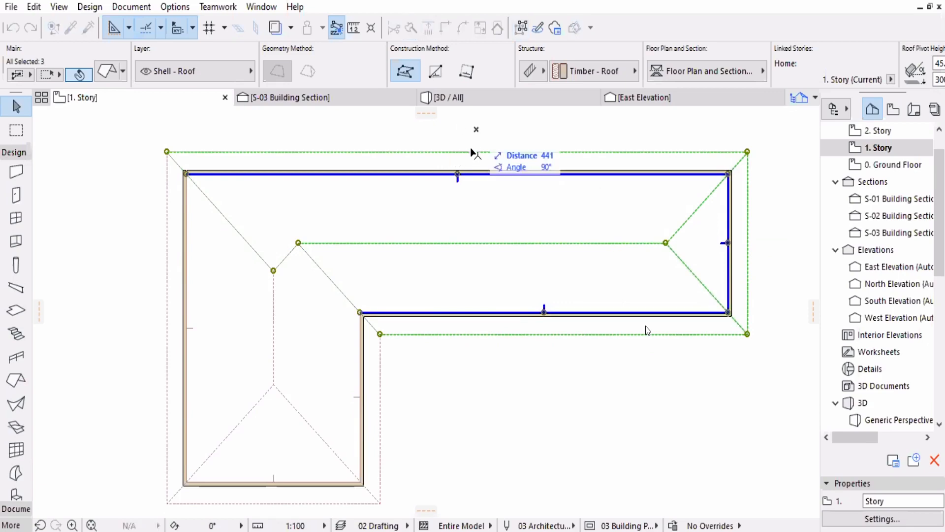
click(476, 129)
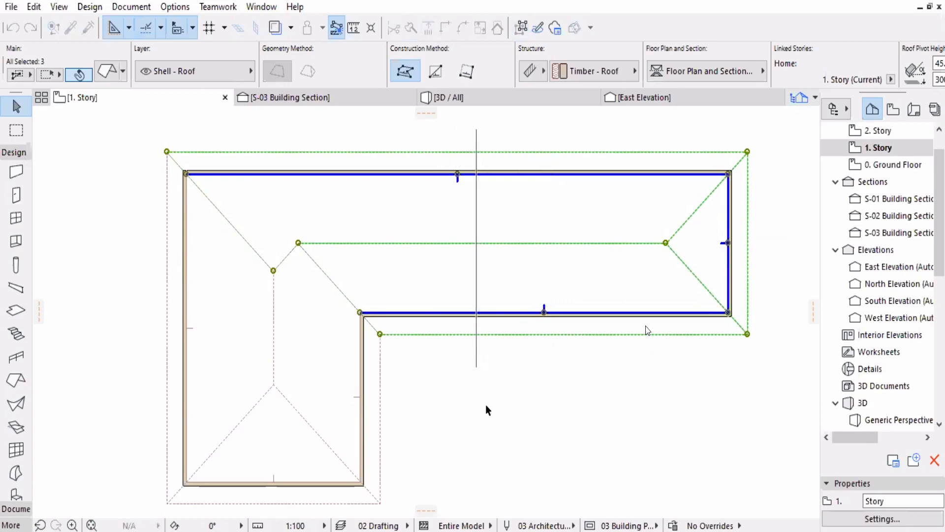
click(502, 406)
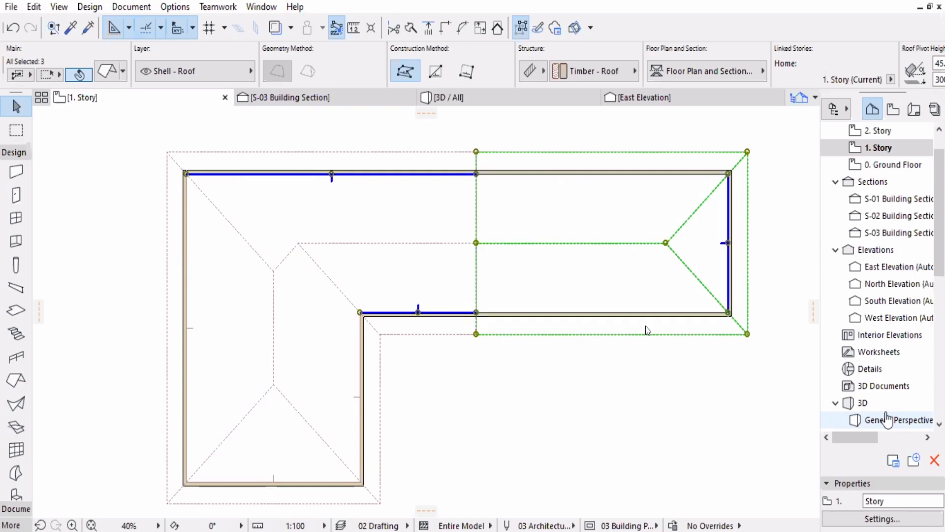
key(Delete)
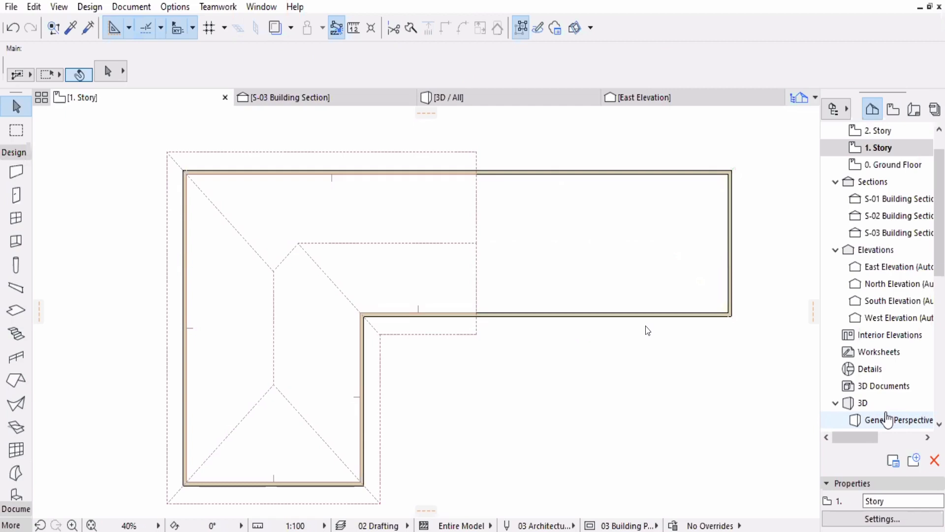
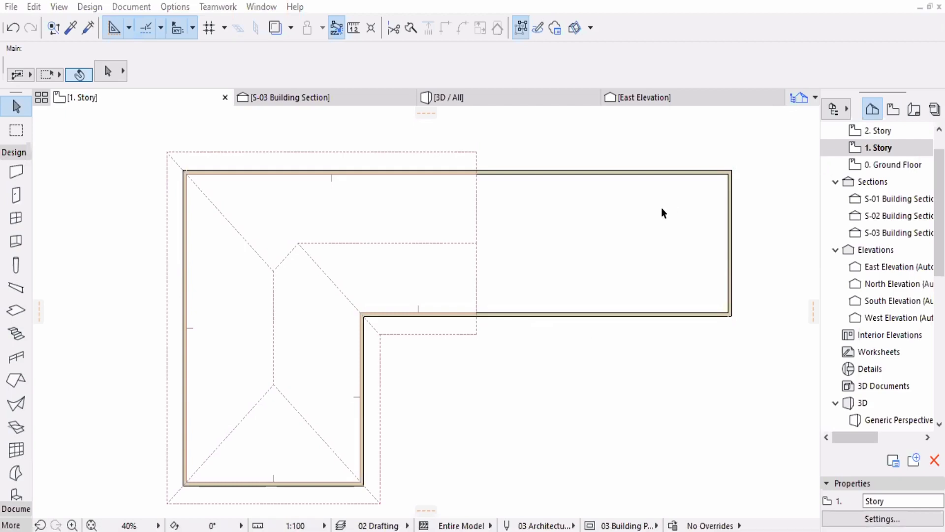
- Activate the Roof tool and look at its single-plane and multi-plane geometry methods beside the cut L-shaped roof
scroll(453, 246, up, 2)
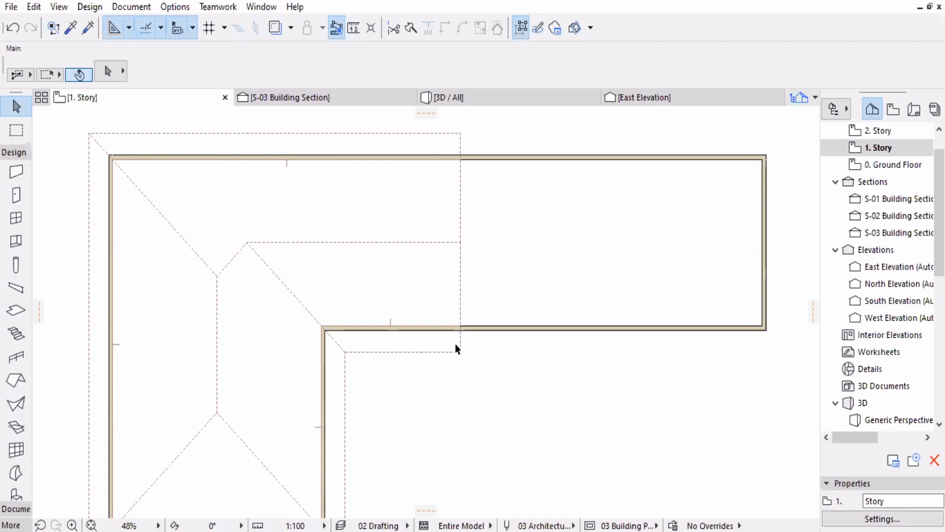
scroll(442, 289, down, 2)
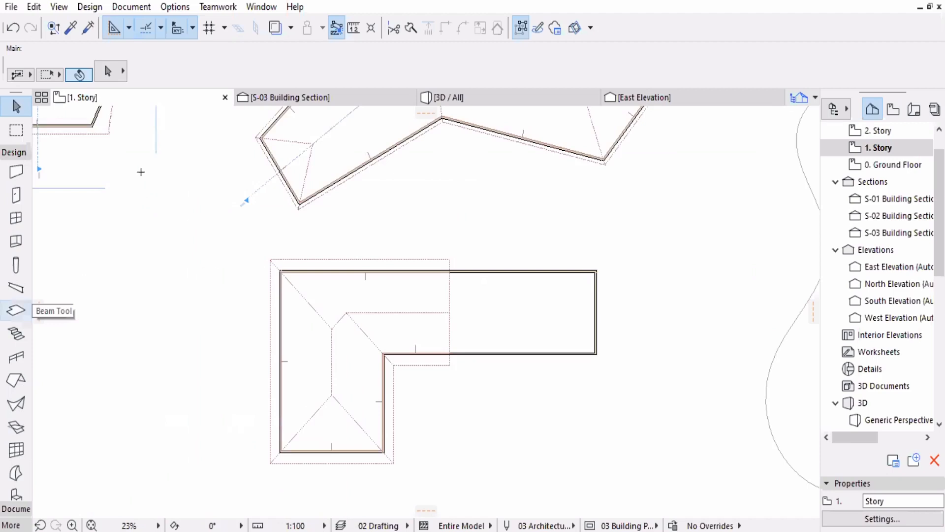
click(16, 380)
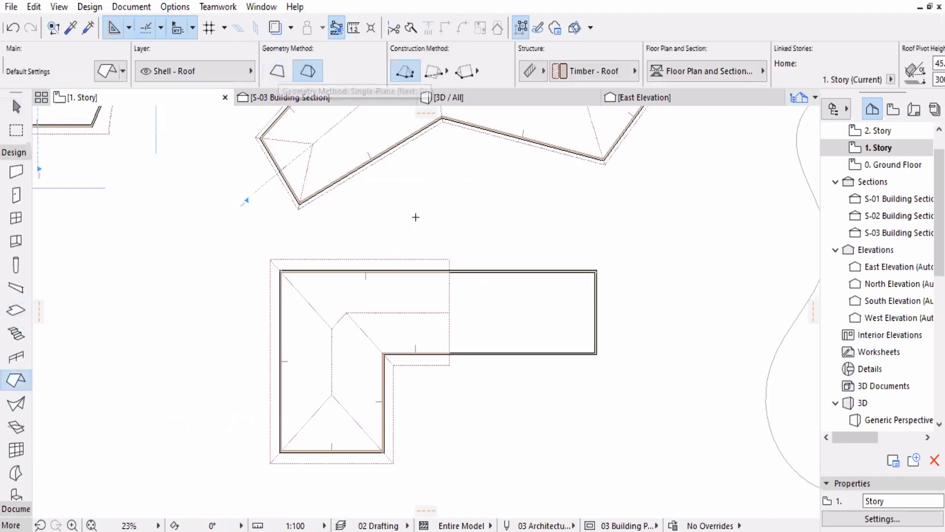
scroll(402, 349, up, 2)
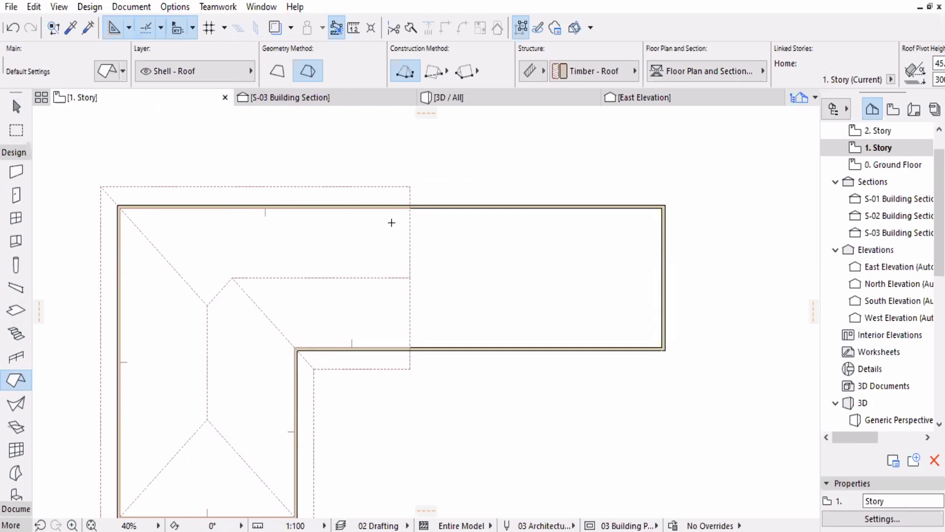
scroll(406, 270, up, 1)
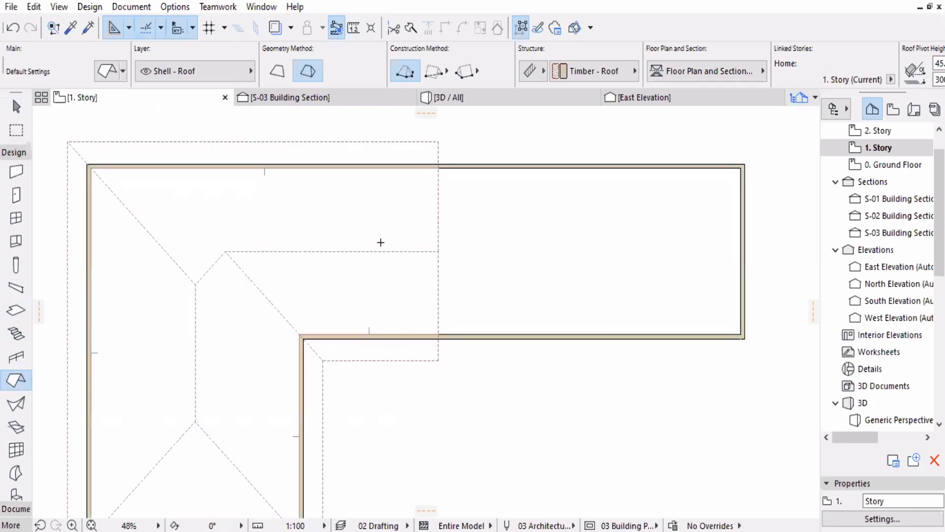
scroll(433, 216, down, 1)
scroll(512, 281, up, 1)
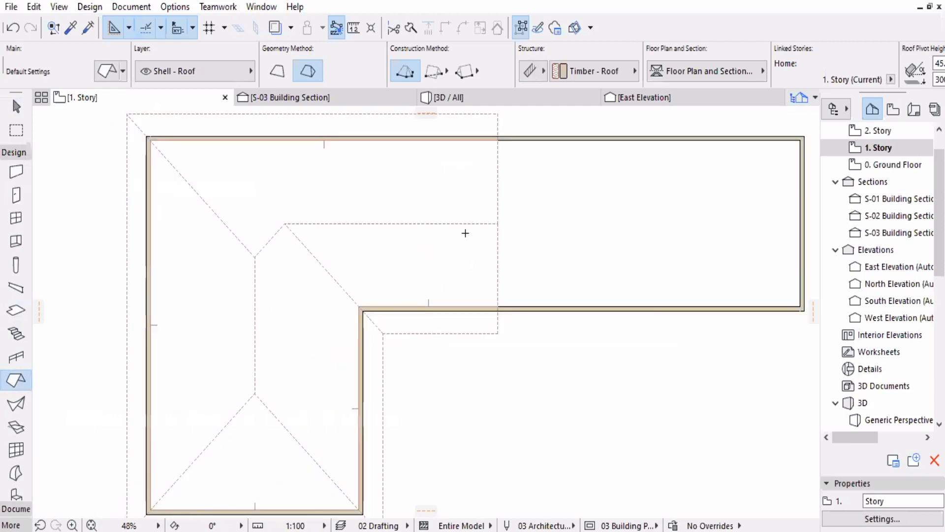
scroll(481, 236, down, 2)
scroll(468, 188, up, 1)
- Turn off Suspend Groups and try to move the grouped roof planes from the long wing's cut edge
click(469, 185)
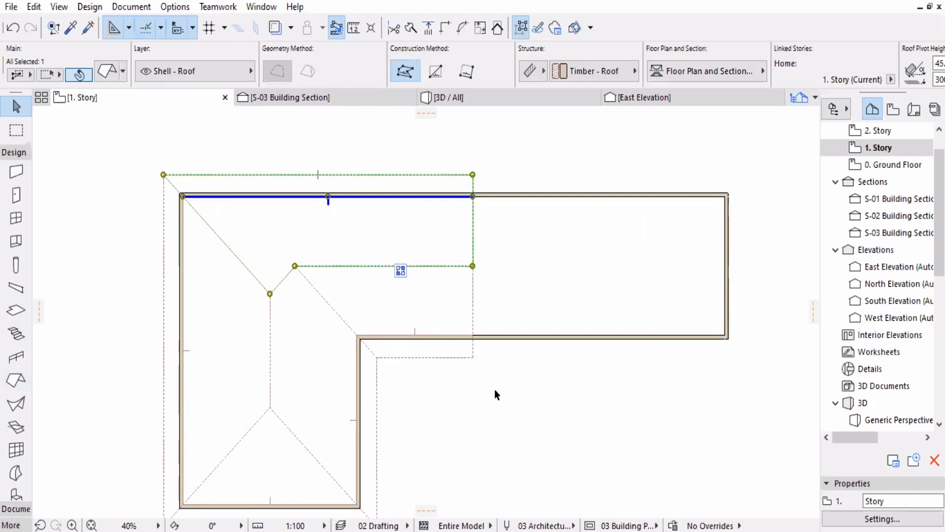
key(alt+g)
key(Escape)
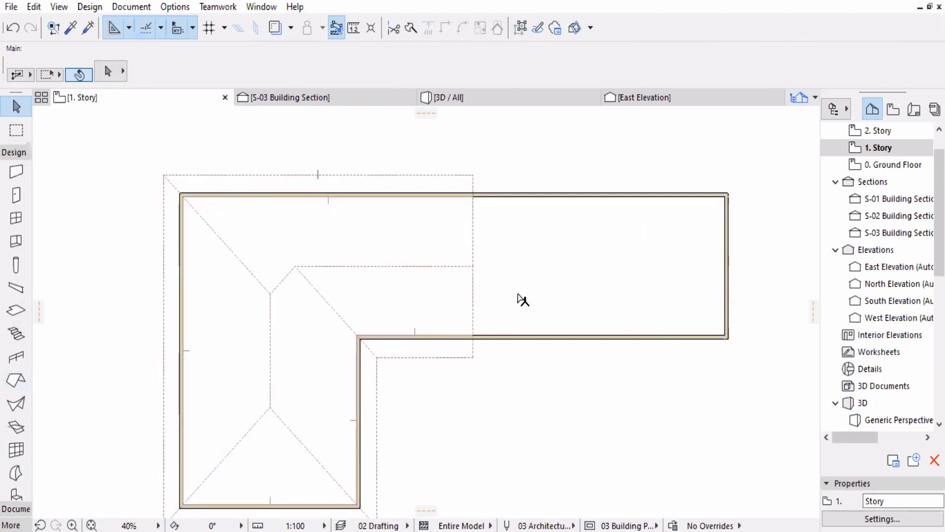
click(462, 290)
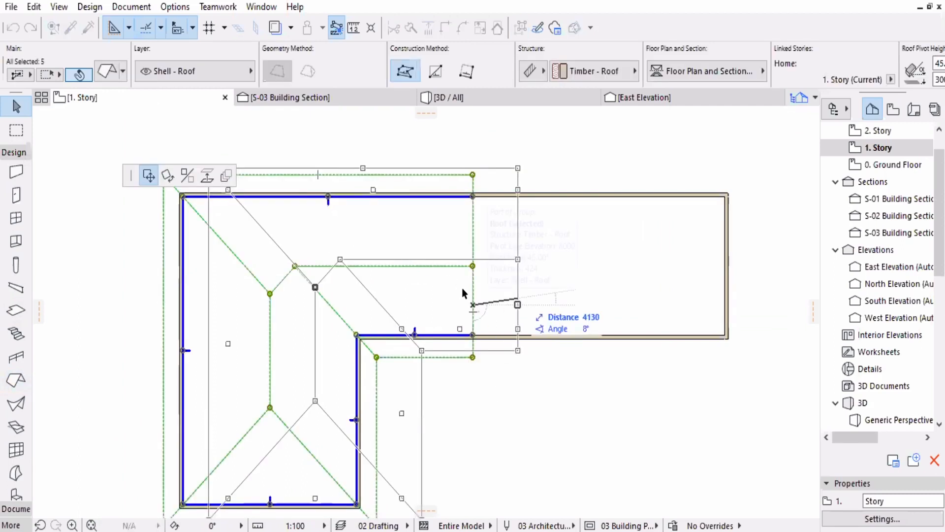
key(Escape)
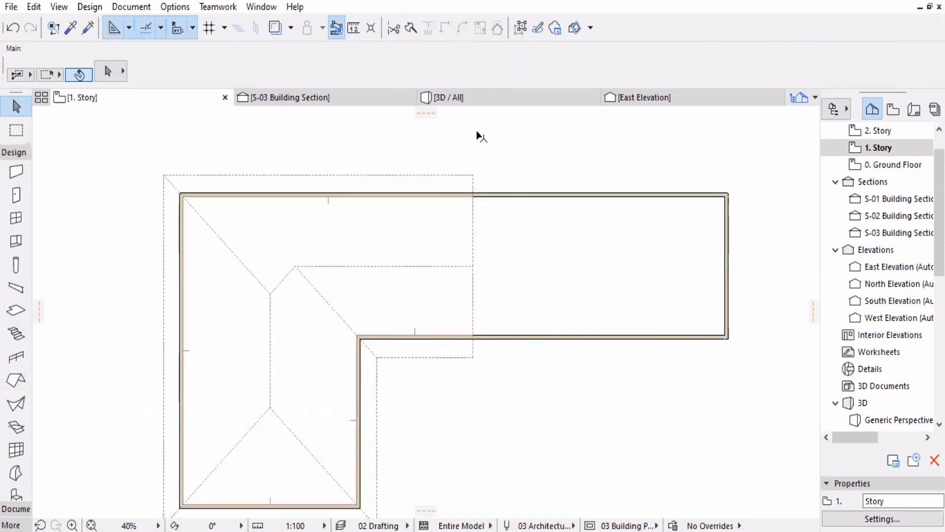
- Turn on Suspend Groups so the L-shaped roof's planes can be edited individually
click(474, 175)
click(519, 27)
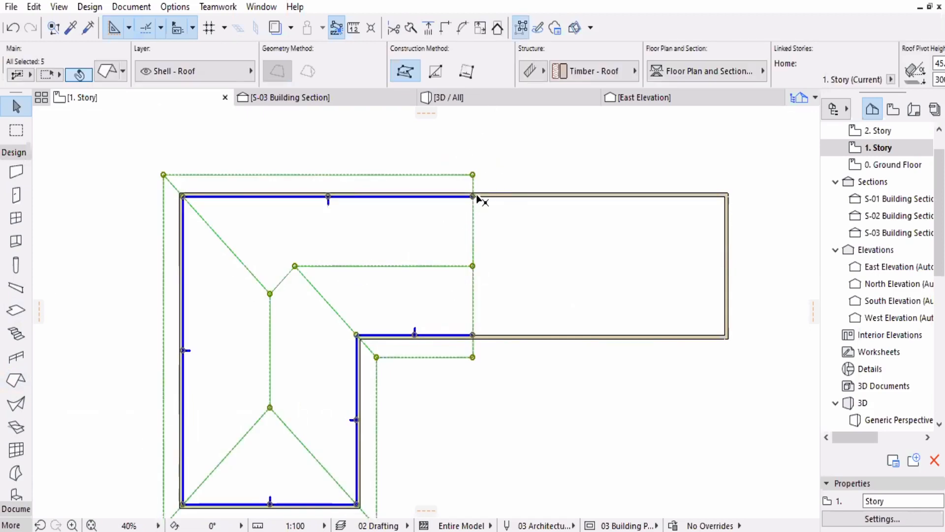
key(Escape)
- Select the long wing's upper and lower roof planes and offset their cut end edges outward along the wing
click(474, 255)
shift+click(473, 284)
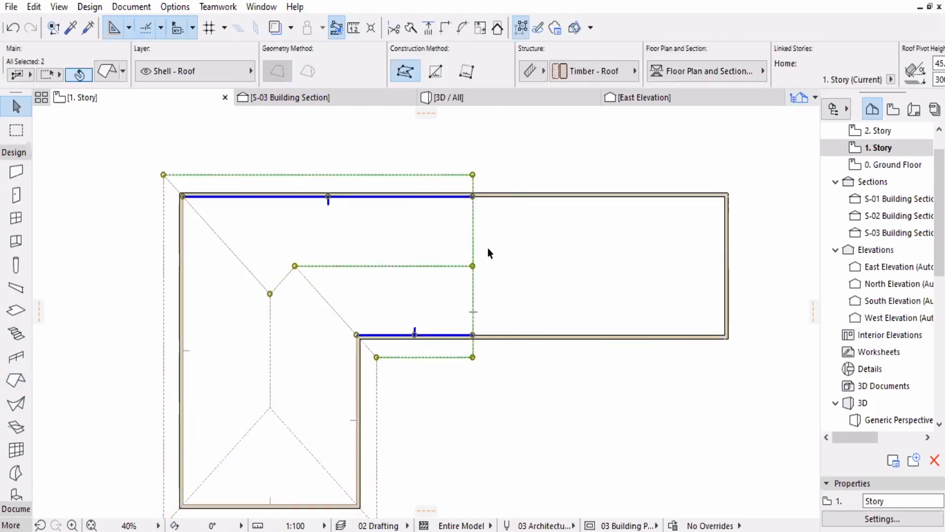
click(473, 254)
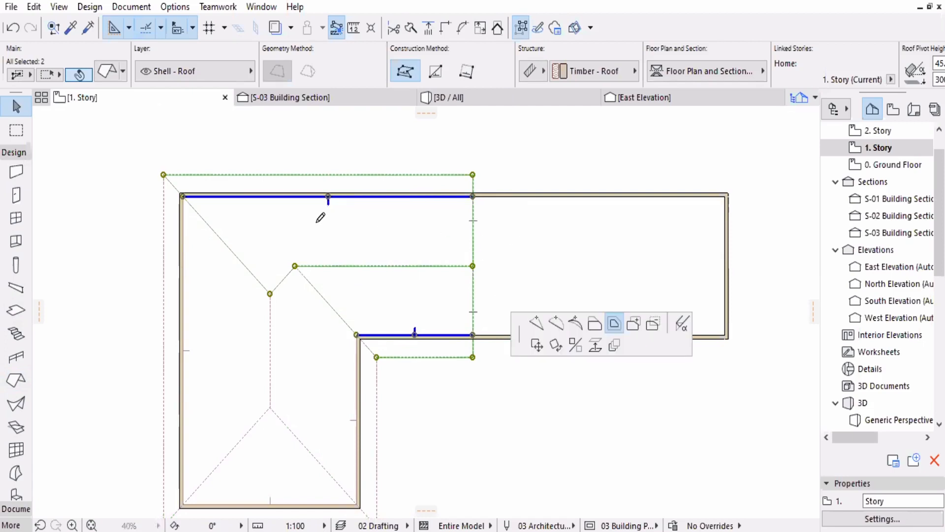
click(214, 179)
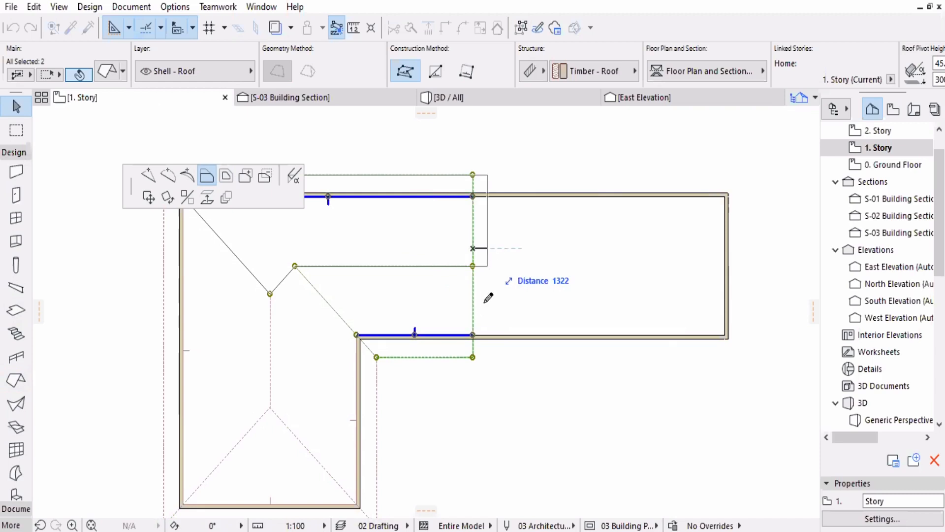
click(496, 266)
click(497, 265)
click(497, 249)
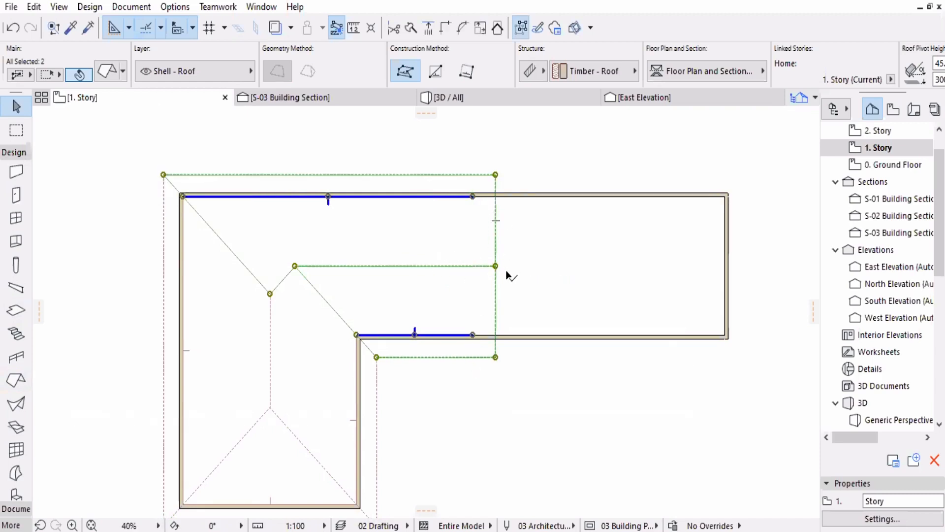
- Move the outer ridge corner of both long-wing planes inward along the ridge to give each plane a diagonal end edge
click(496, 266)
scroll(470, 265, up, 1)
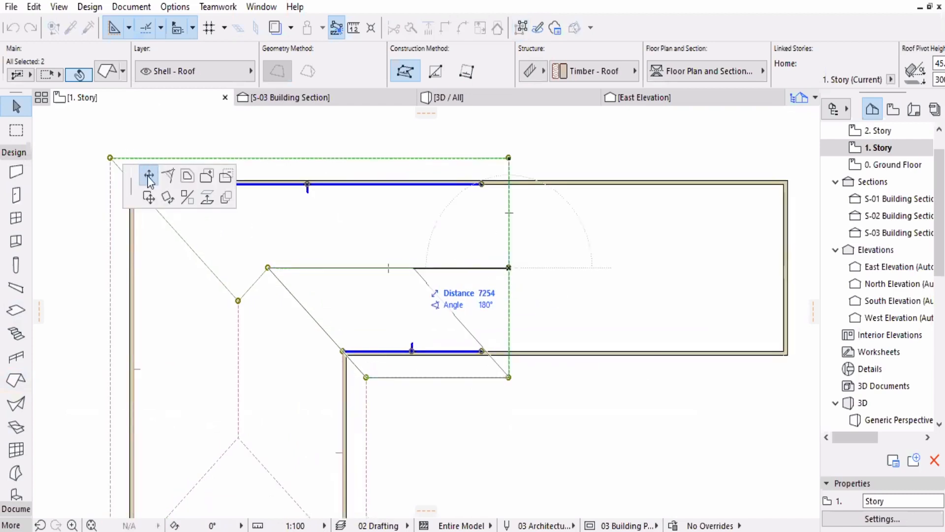
click(402, 267)
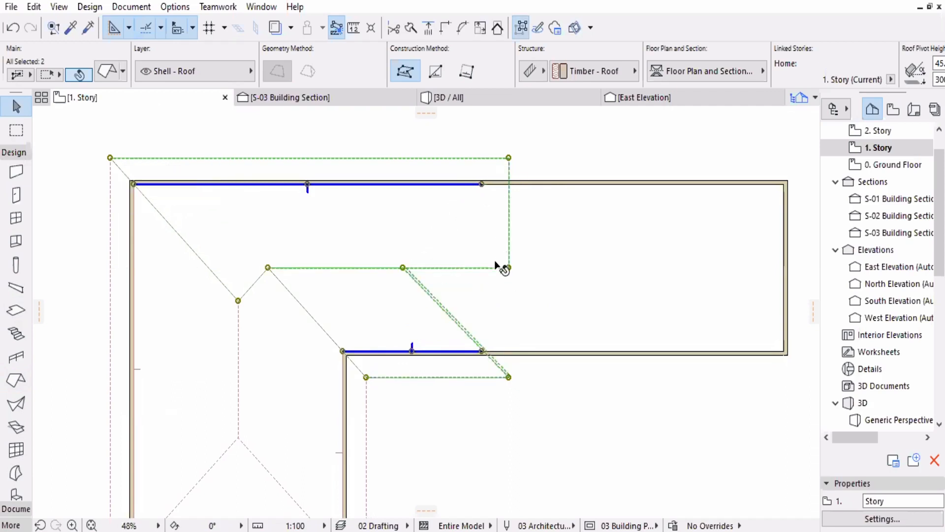
click(509, 269)
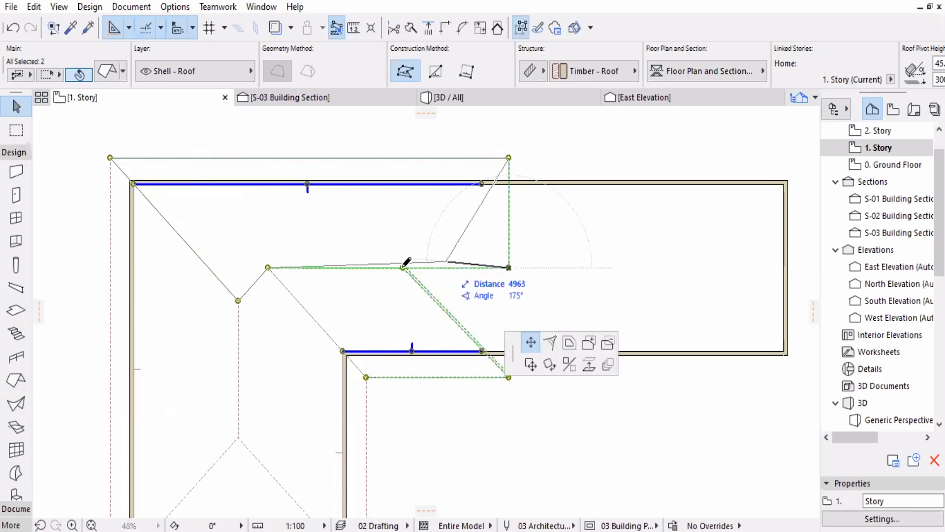
click(461, 249)
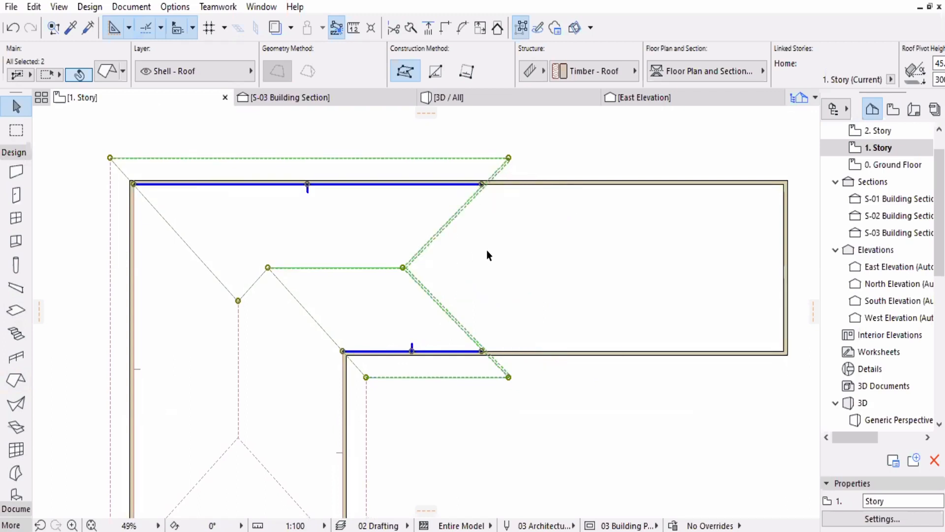
- Try moving the lower long-wing plane's inner ridge corner along the ridge, away from the valley line
scroll(459, 276, up, 1)
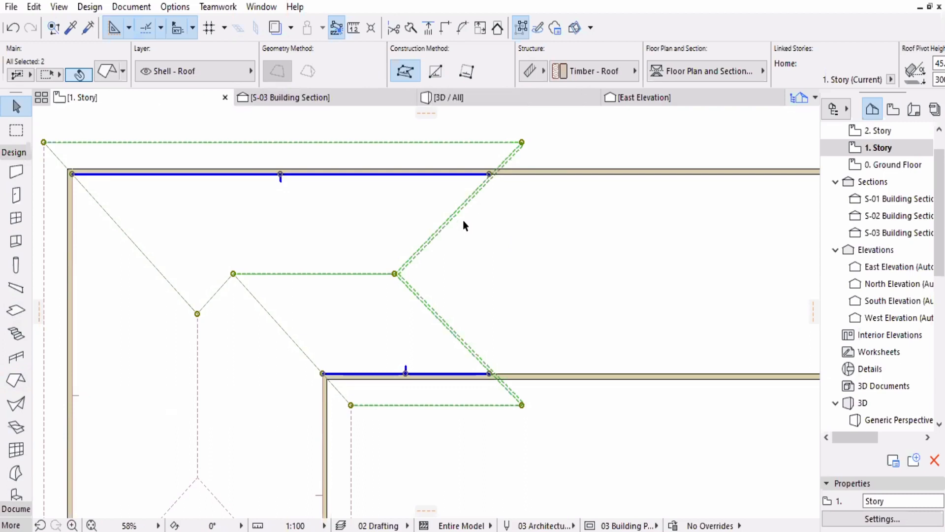
scroll(431, 251, up, 2)
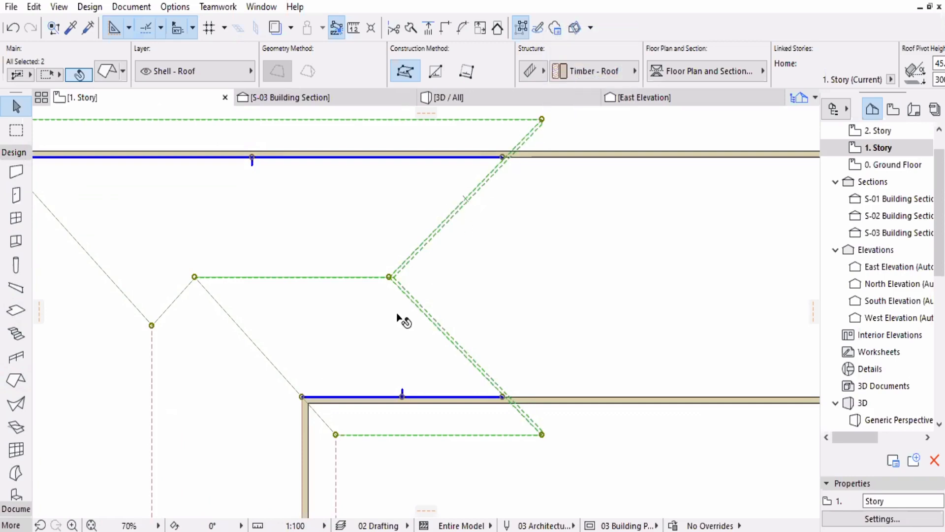
scroll(438, 303, down, 2)
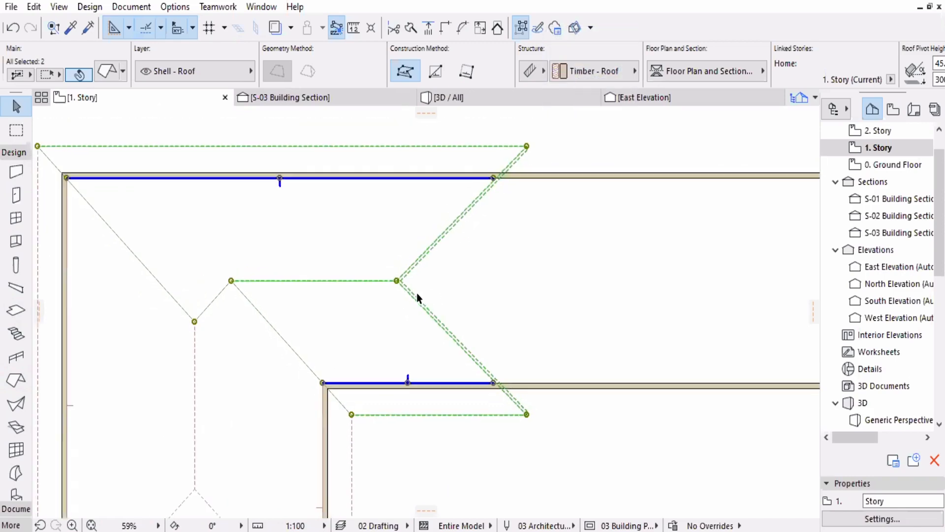
scroll(416, 283, down, 1)
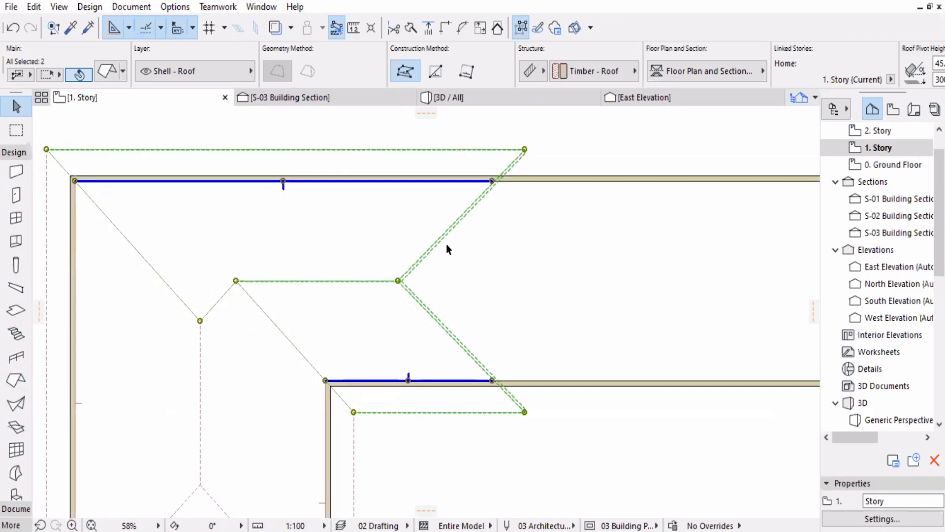
scroll(443, 249, up, 2)
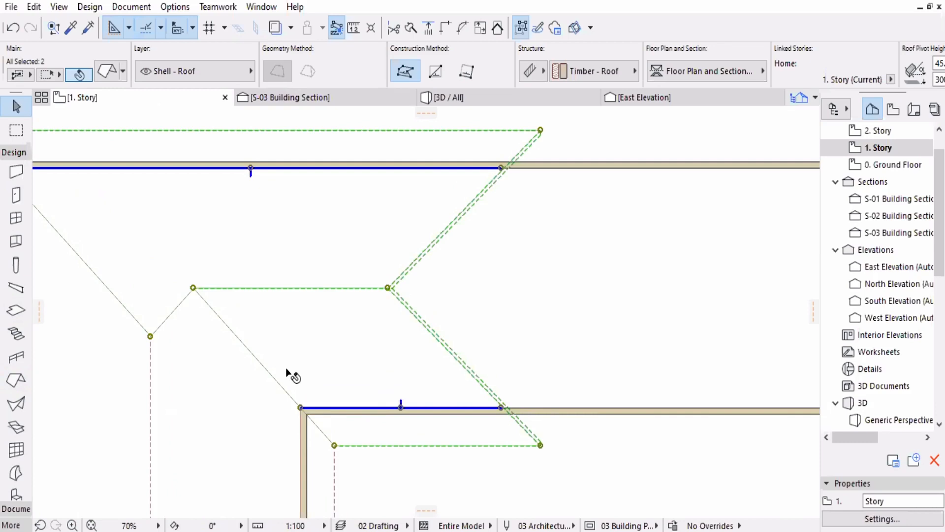
click(235, 332)
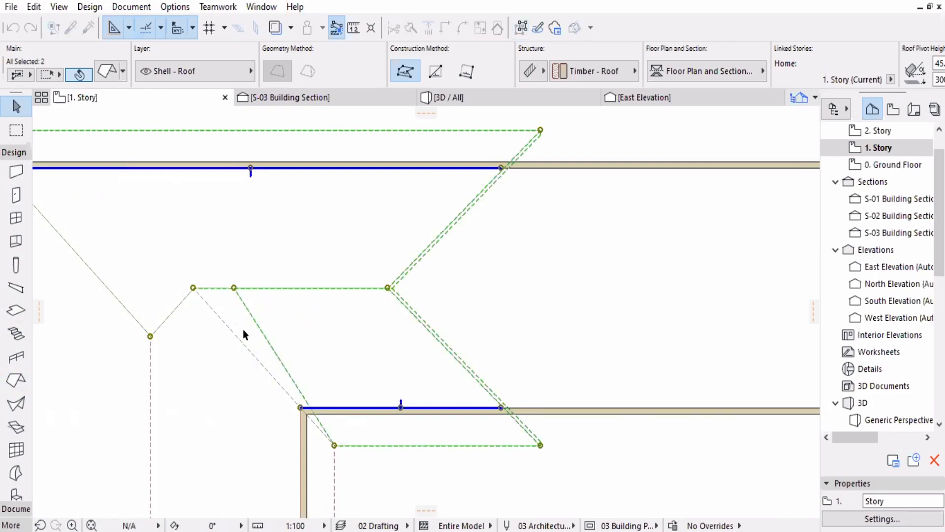
middle_drag(249, 316, 250, 315)
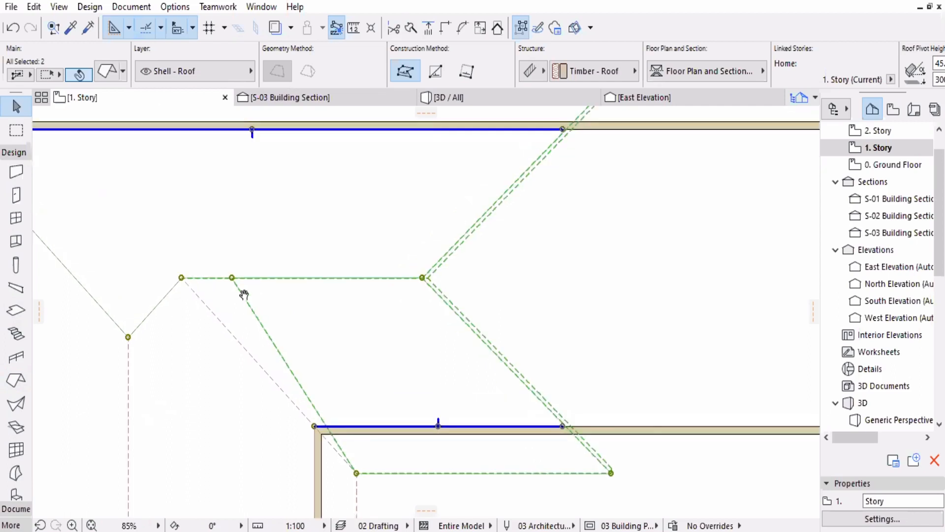
scroll(266, 266, up, 2)
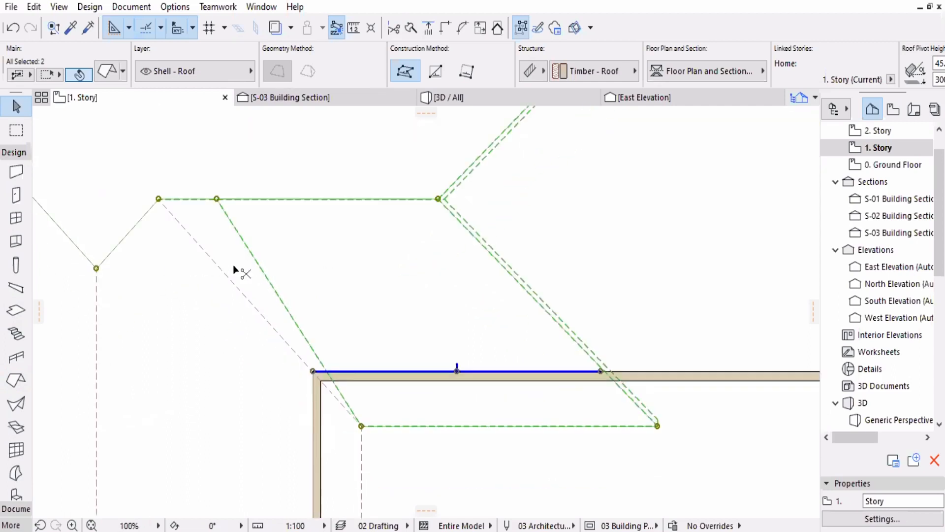
- Undo the inner ridge corner edit and the diagonal end edges of the long wing's two planes
key(ctrl+z)
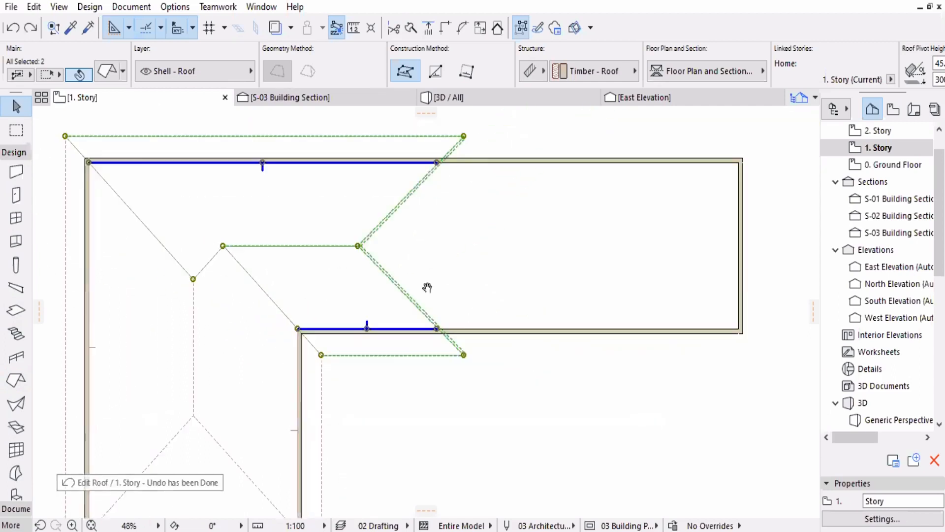
scroll(416, 257, down, 3)
key(ctrl+z)
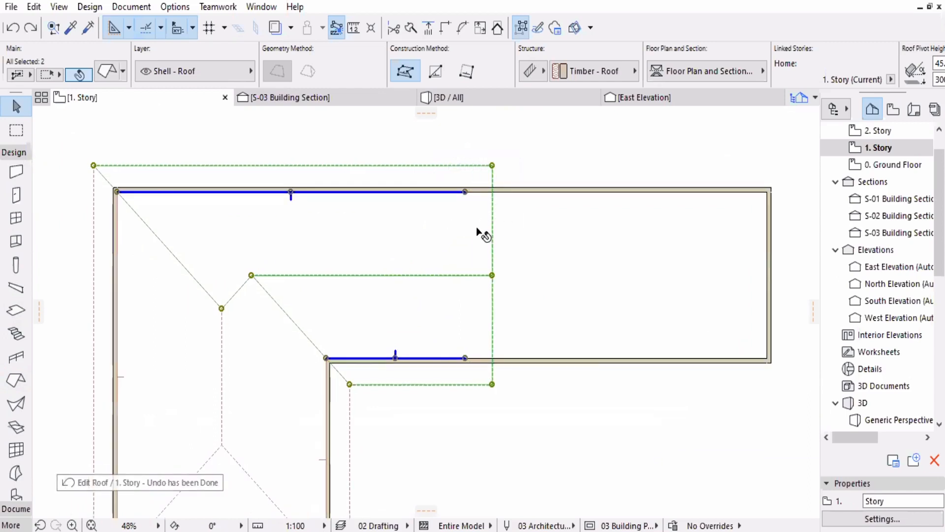
- Examine the short wing's hip end and ridge on the floor plan
scroll(415, 393, down, 3)
middle_drag(415, 392, 521, 336)
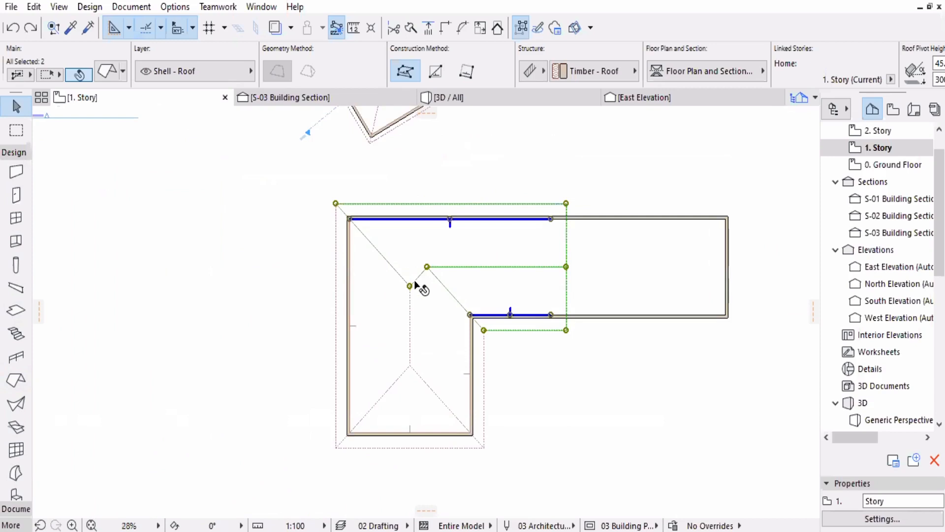
scroll(408, 443, up, 1)
middle_drag(408, 443, 395, 369)
scroll(397, 345, up, 2)
middle_drag(399, 335, 374, 360)
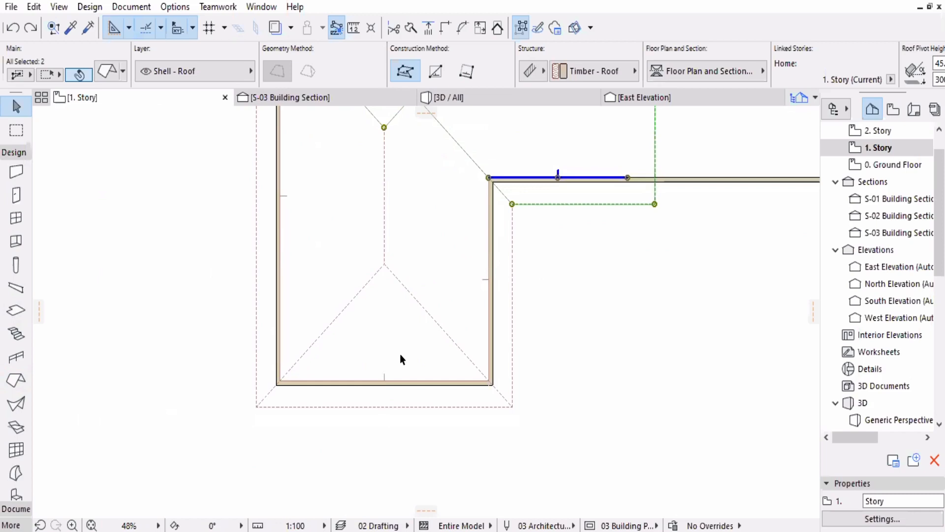
scroll(402, 359, up, 1)
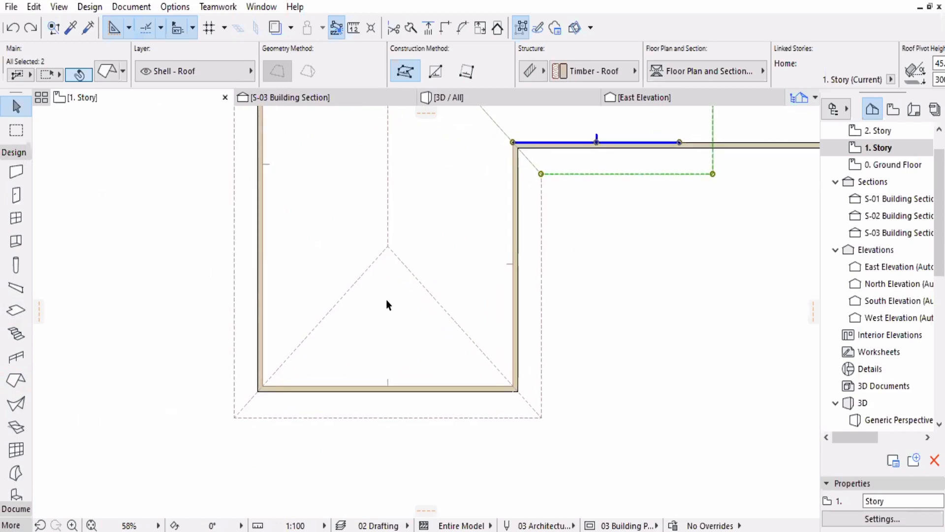
scroll(410, 288, down, 3)
scroll(414, 229, up, 3)
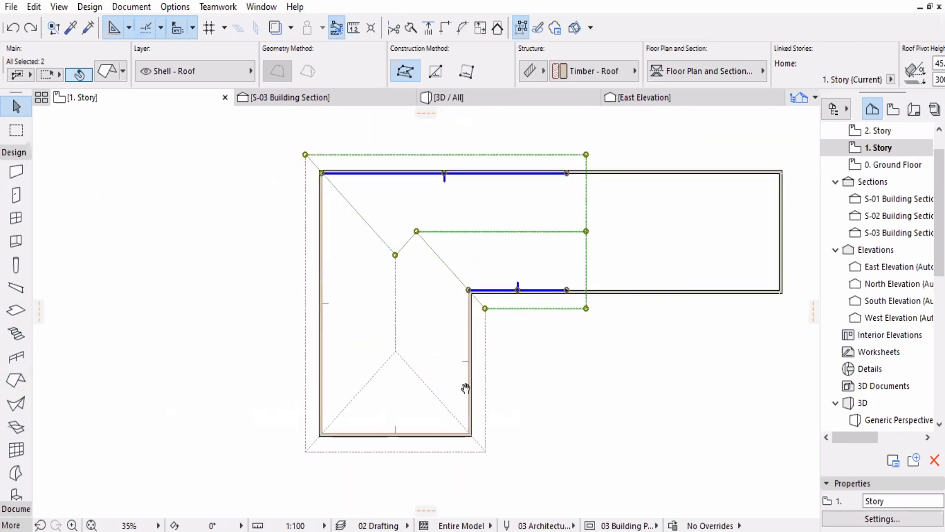
scroll(413, 292, up, 1)
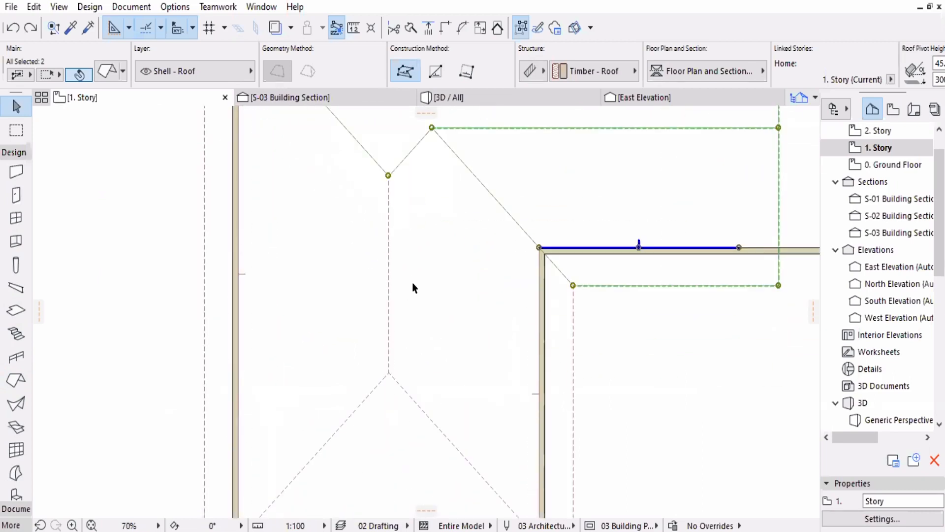
- Delete the triangular hip plane at the end of the short wing
middle_drag(407, 288, 404, 258)
middle_drag(407, 316, 402, 247)
click(388, 330)
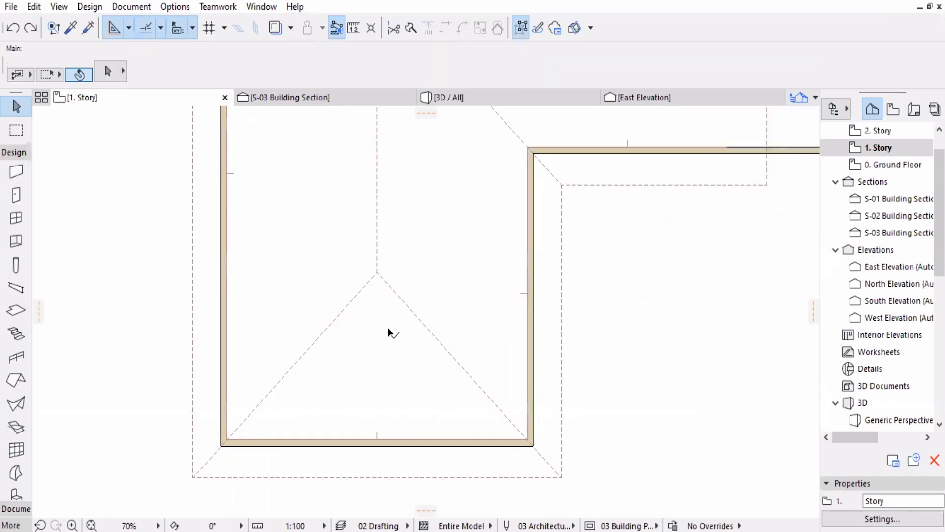
click(388, 478)
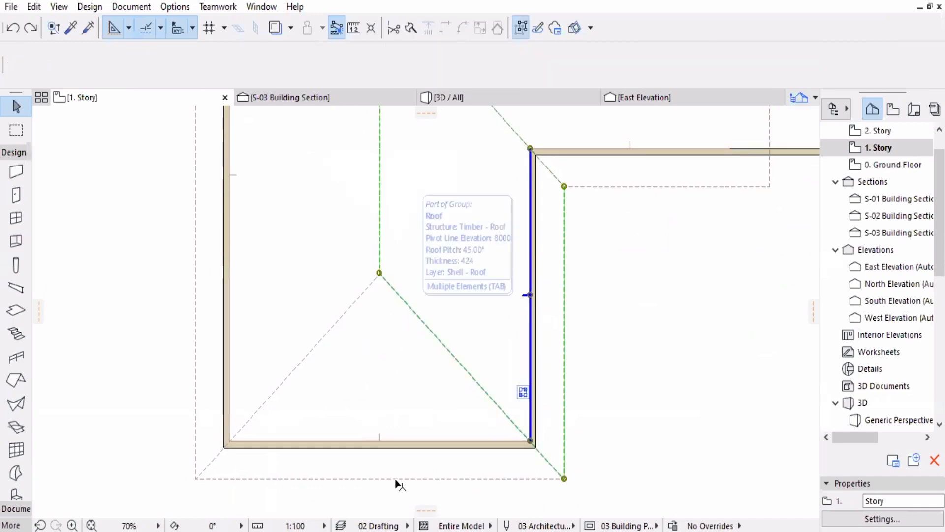
click(448, 436)
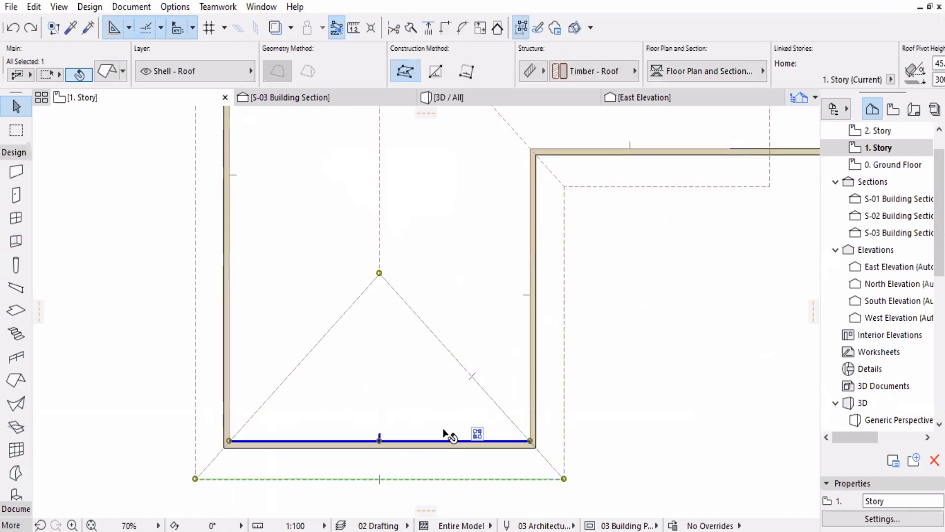
click(435, 372)
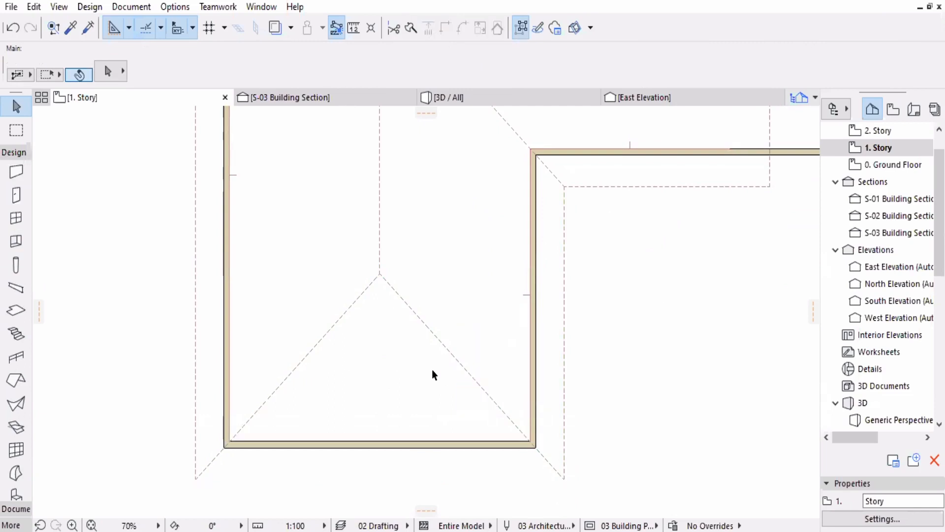
- Stretch the ridge corner of the short wing's inner plane straight along the ridge to the eave line, squaring off its end edge
scroll(432, 374, down, 4)
click(439, 323)
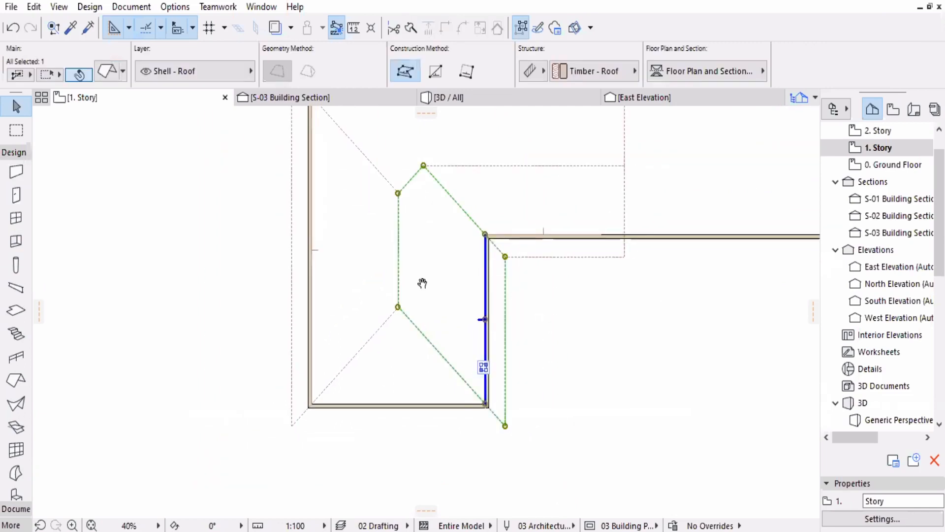
scroll(421, 284, up, 3)
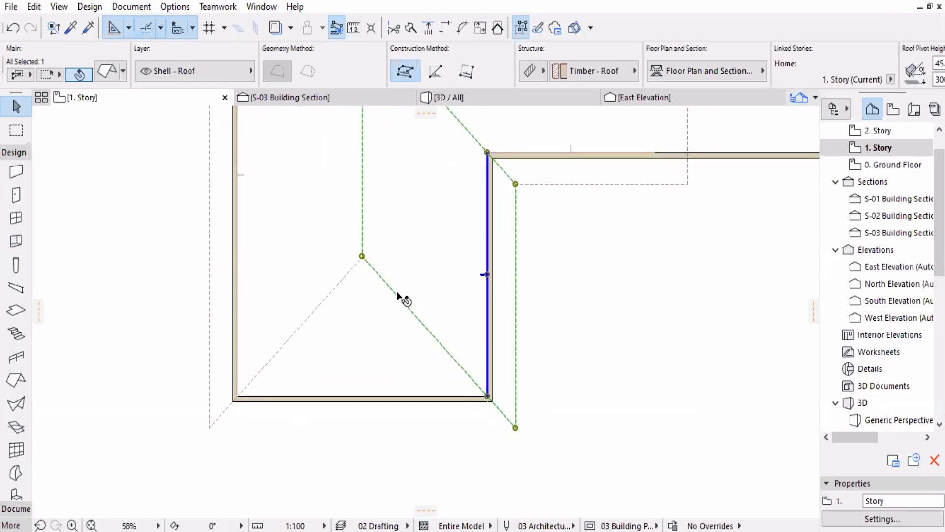
middle_drag(397, 292, 392, 295)
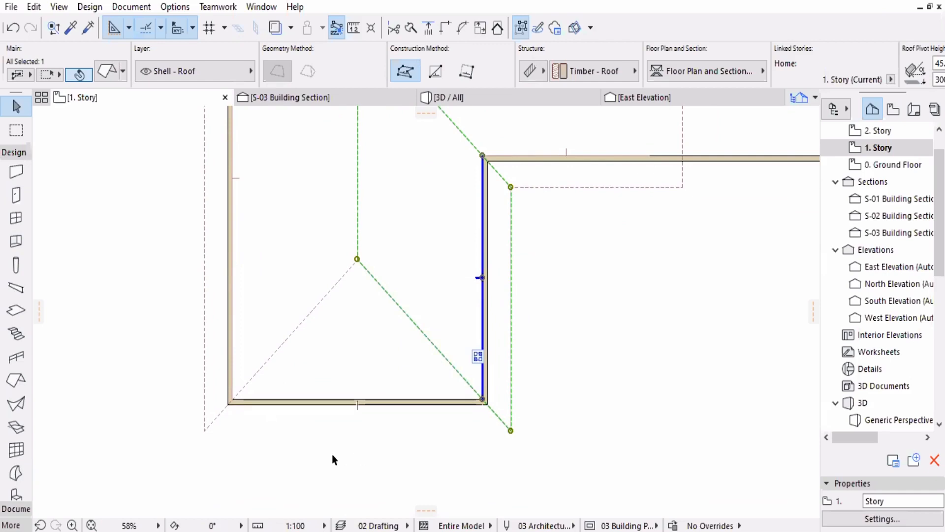
click(357, 259)
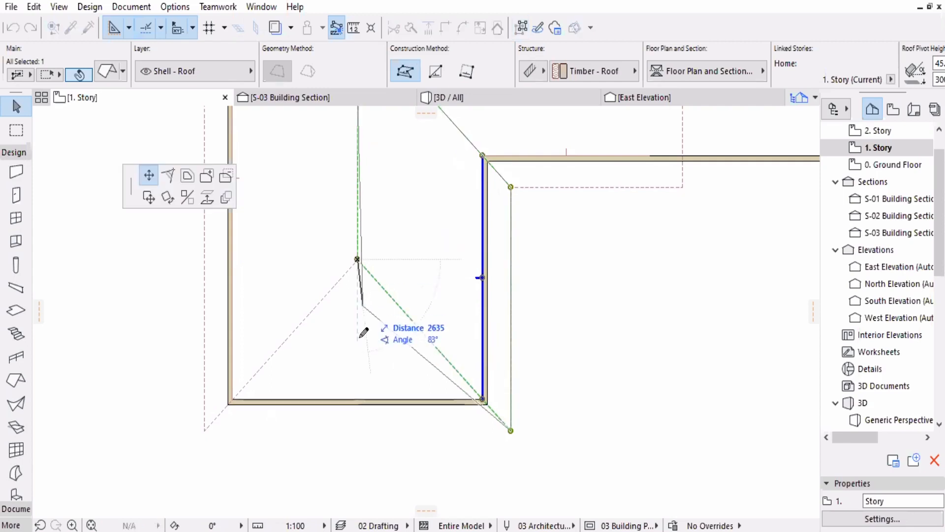
click(366, 423)
- Stretch the ridge corner of the short wing's outer plane straight along the ridge to meet the inner plane's new end corner
scroll(429, 363, up, 2)
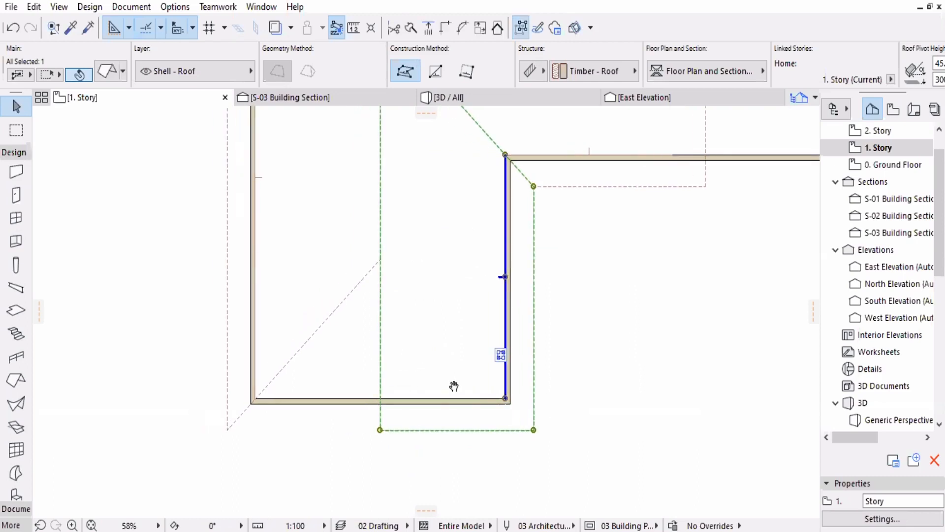
scroll(427, 411, up, 2)
middle_drag(425, 412, 442, 416)
scroll(415, 216, down, 2)
middle_drag(416, 213, 421, 227)
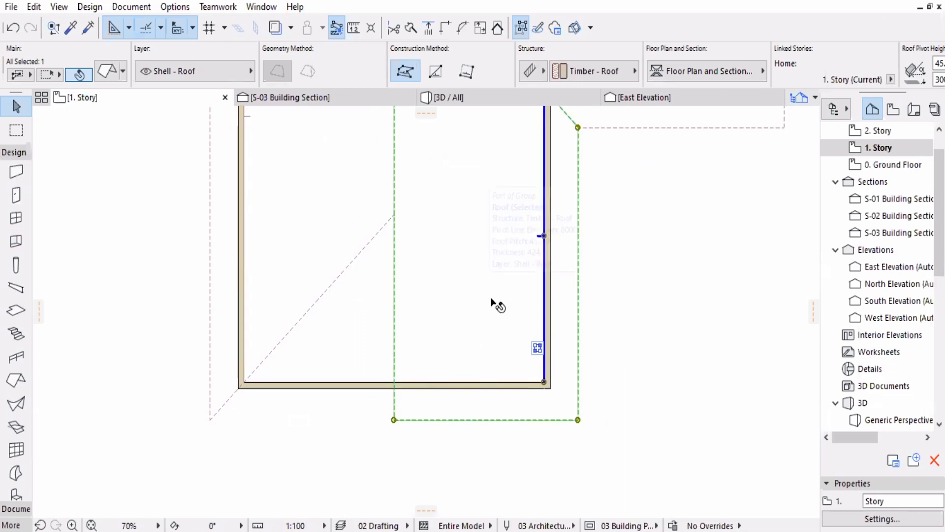
middle_drag(491, 299, 507, 345)
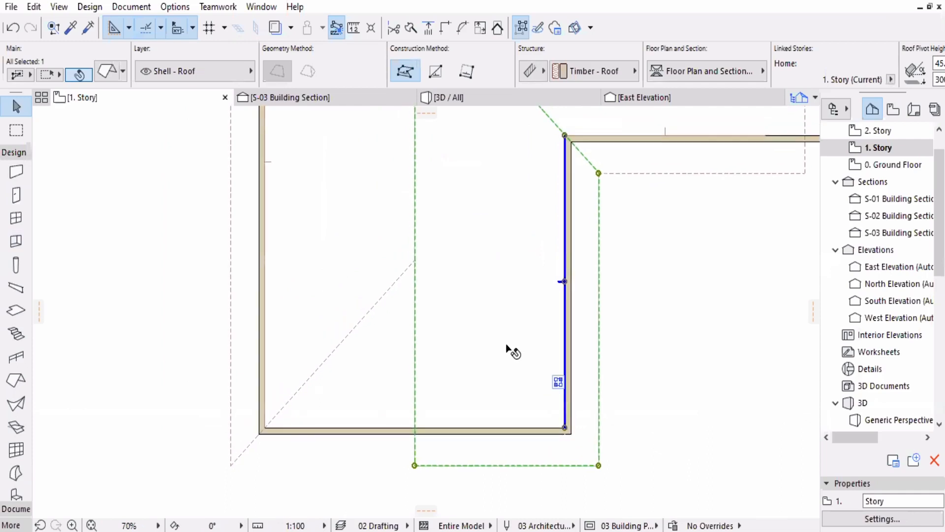
click(415, 263)
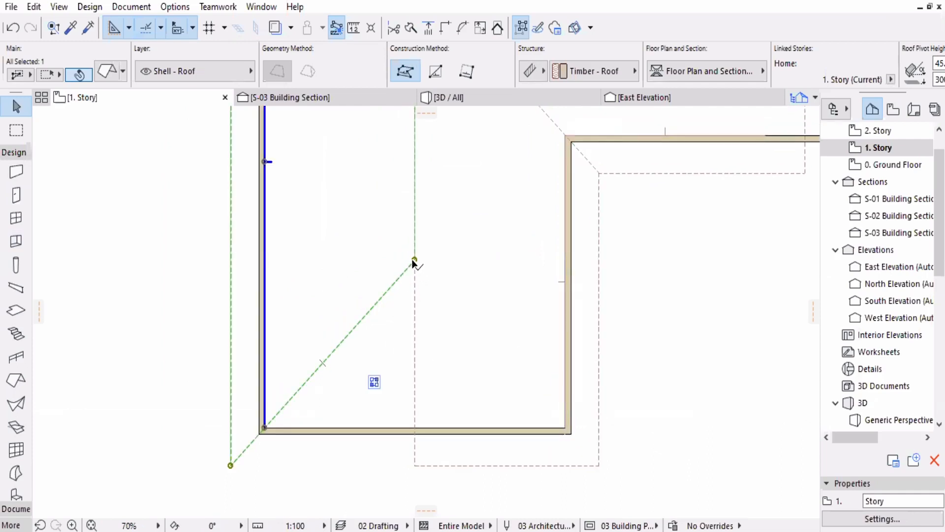
click(415, 261)
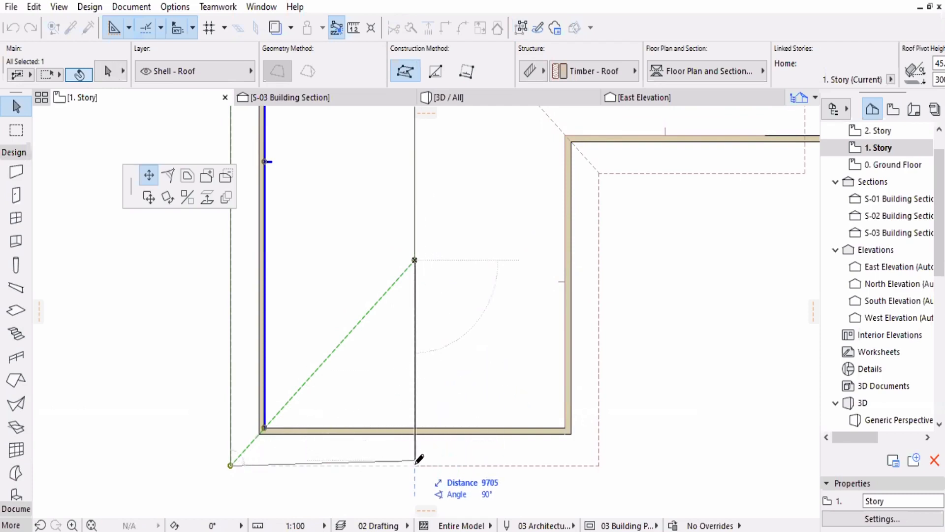
click(459, 366)
scroll(465, 344, down, 5)
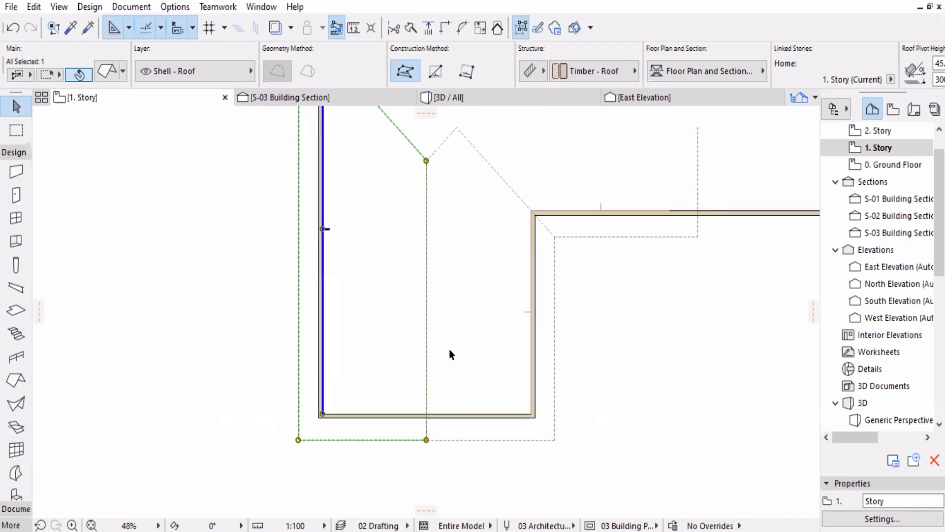
- Examine the short wing's open gable end in the 3D view with the whole model fitted, then up close
scroll(441, 298, down, 1)
middle_drag(441, 315, 432, 325)
middle_drag(419, 249, 407, 180)
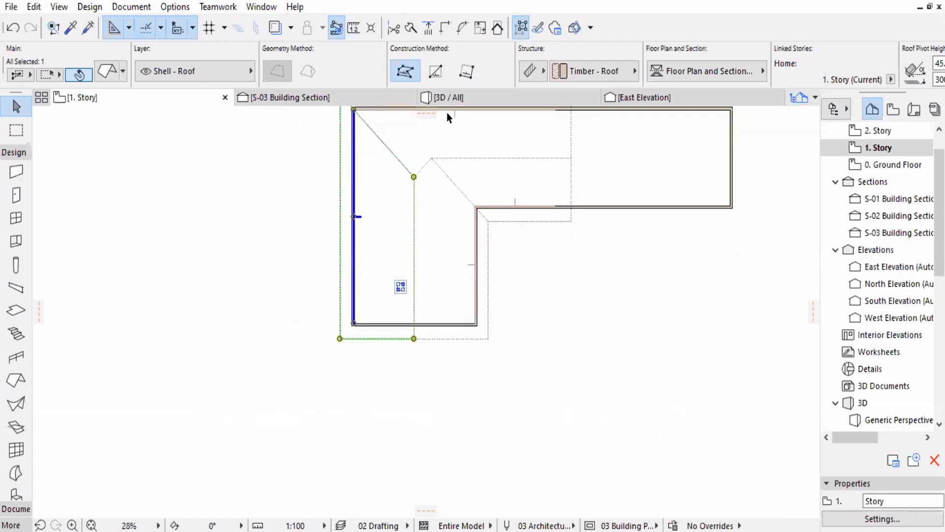
click(459, 98)
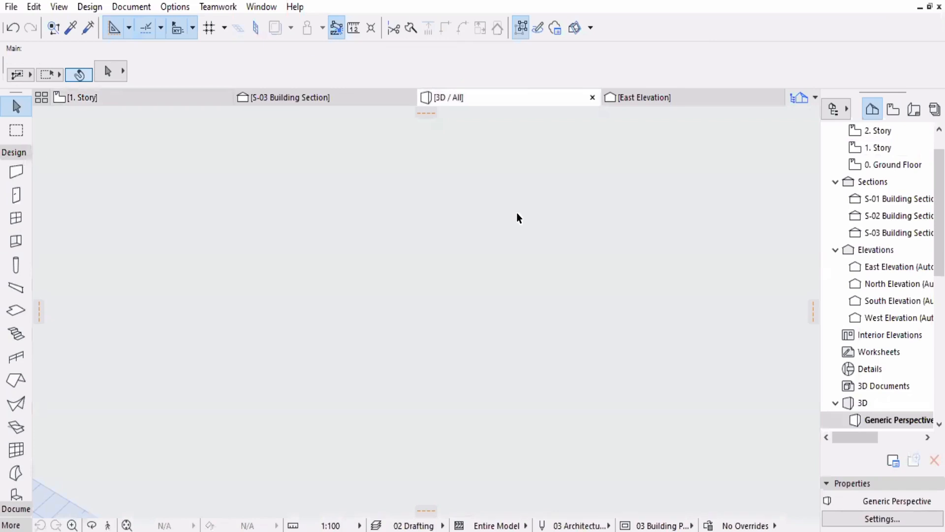
click(126, 526)
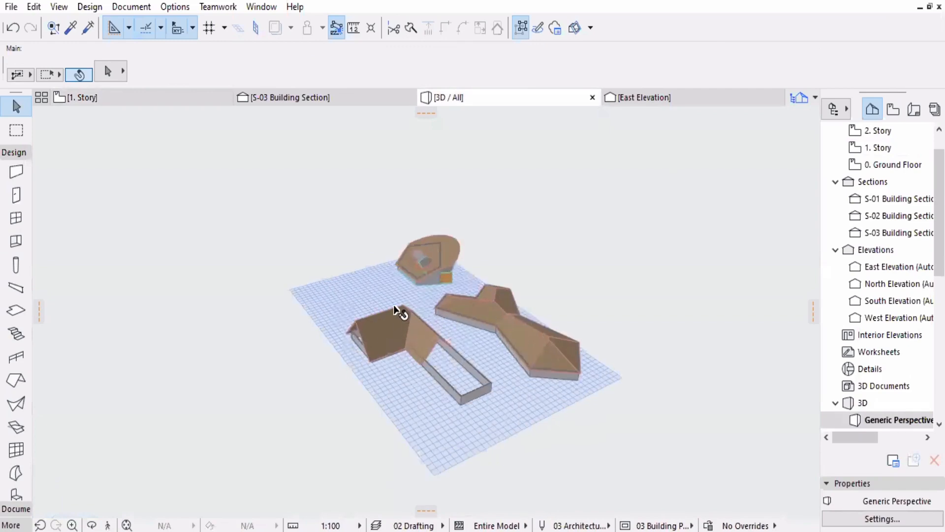
scroll(398, 311, up, 3)
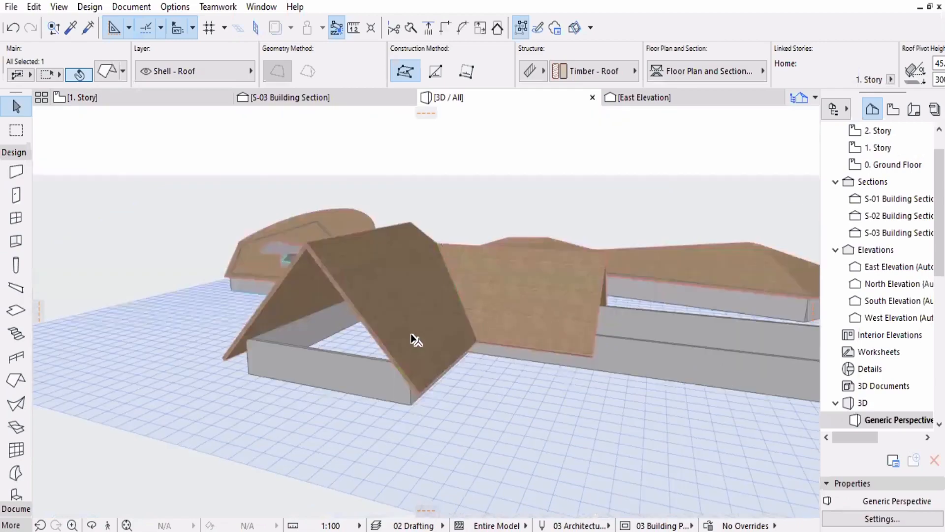
- Return to the 1. Story floor plan and select the short wing's outer roof plane
key(F2)
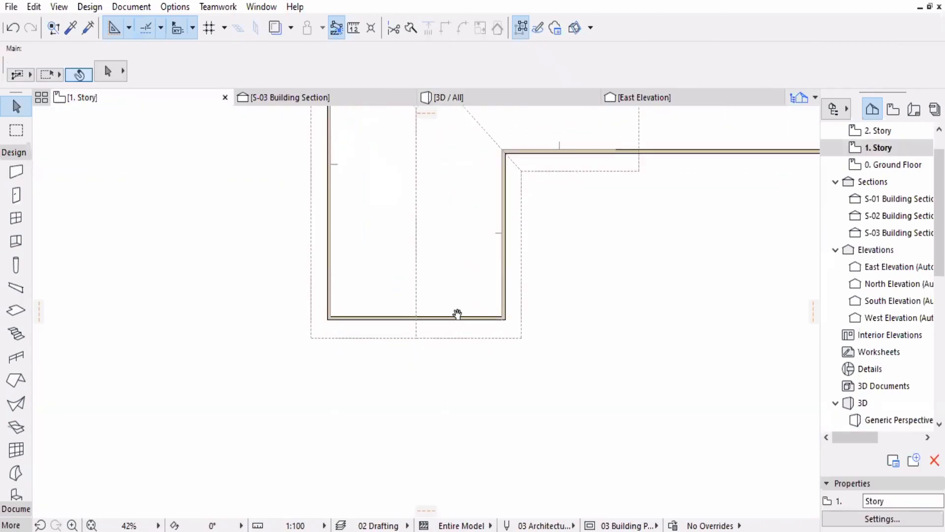
scroll(402, 358, up, 3)
middle_drag(401, 358, 361, 408)
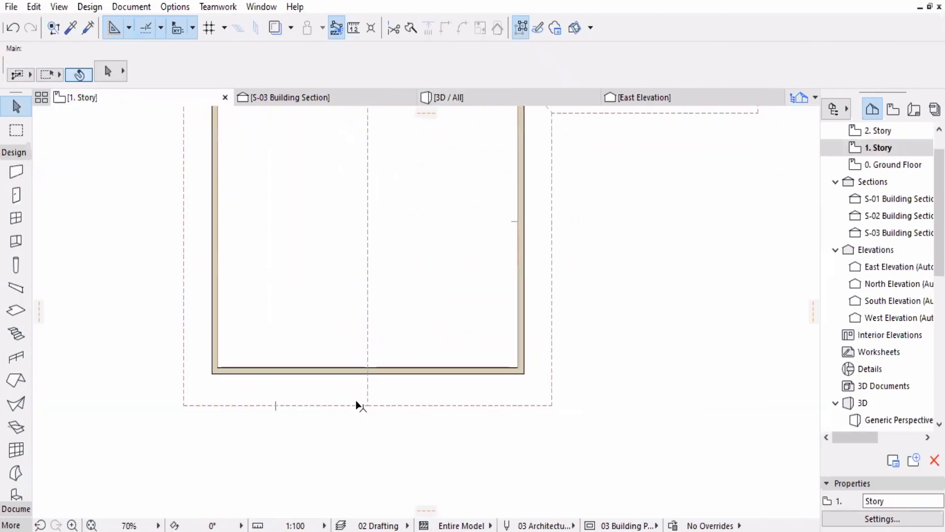
click(361, 406)
scroll(376, 411, down, 3)
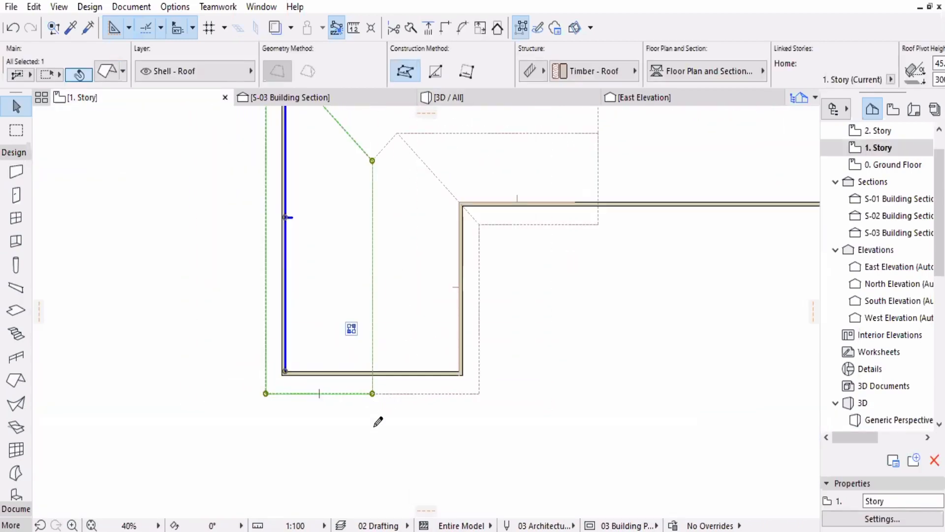
click(373, 393)
click(376, 425)
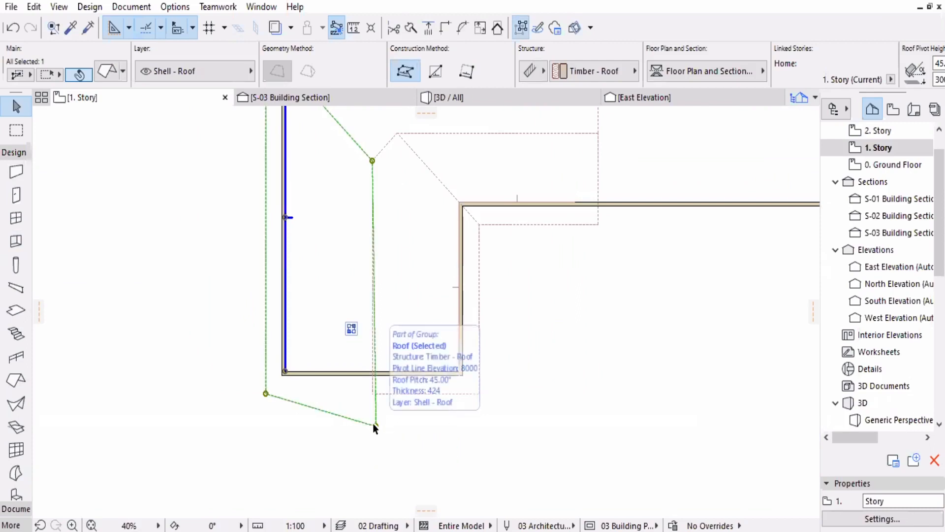
key(ctrl+z)
- Move the end ridge corner of both short-wing planes about 2985 outward along the ridge line to form a pointed gable overhang
click(373, 394)
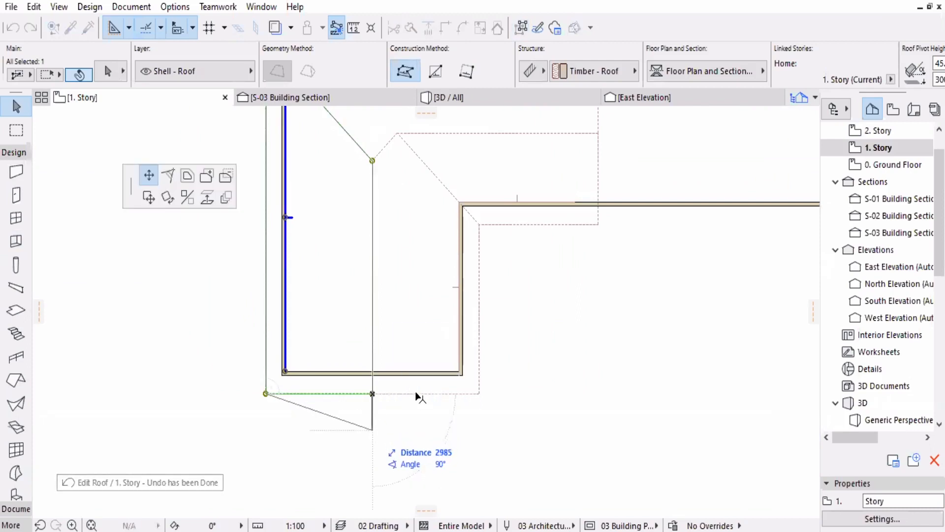
click(373, 430)
click(390, 394)
click(372, 393)
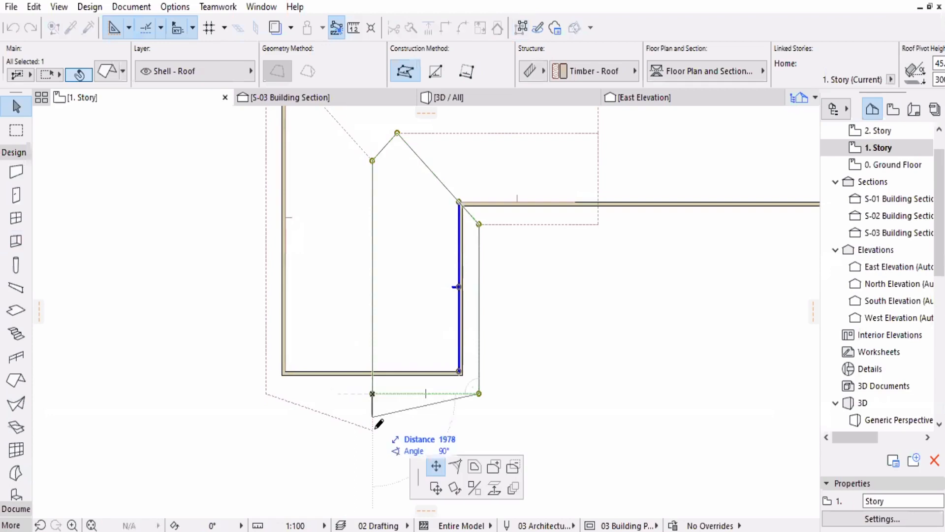
click(373, 429)
- Move both short-wing end eave corners diagonally inward, about 1386 on the inner plane and about 1469 at 45° on the outer plane
middle_drag(494, 271, 528, 380)
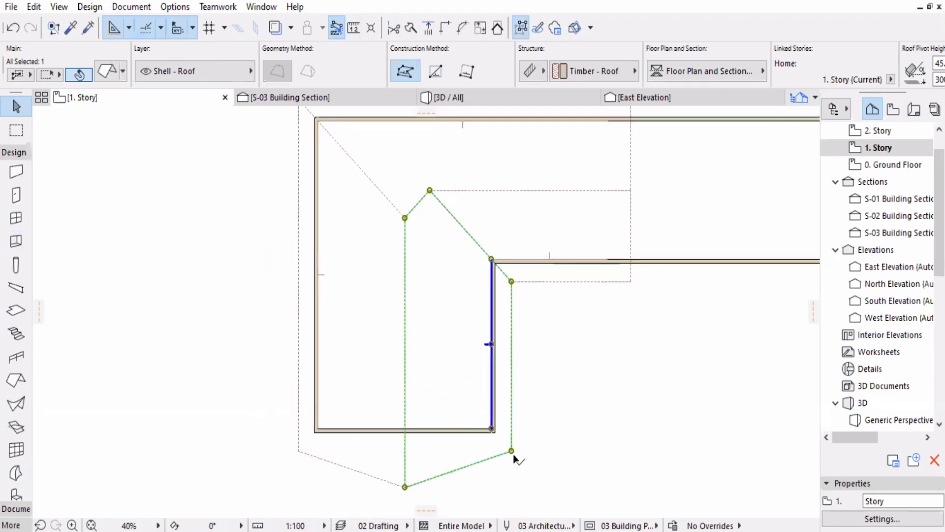
click(511, 451)
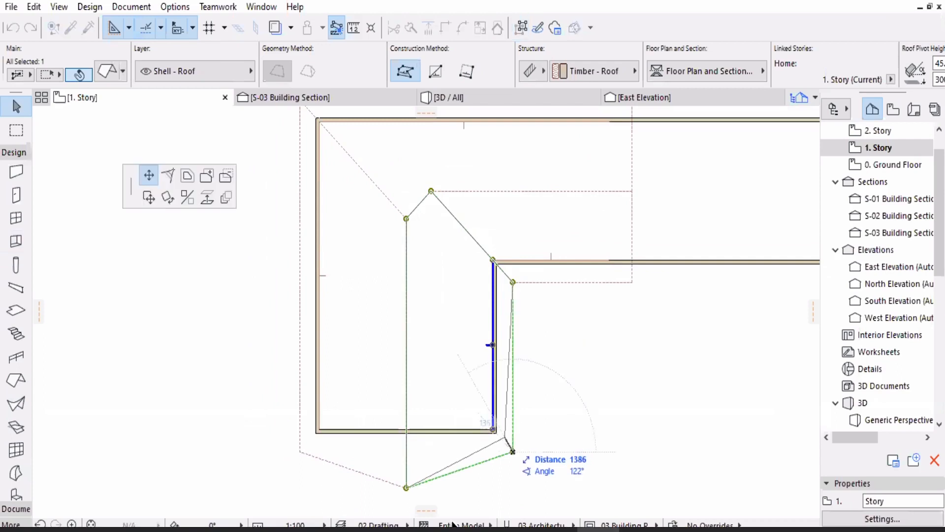
click(300, 452)
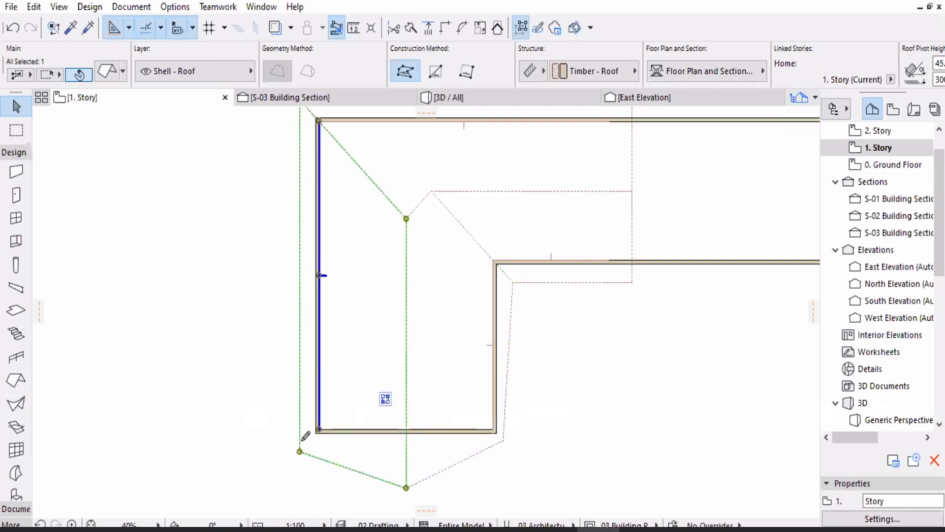
click(300, 451)
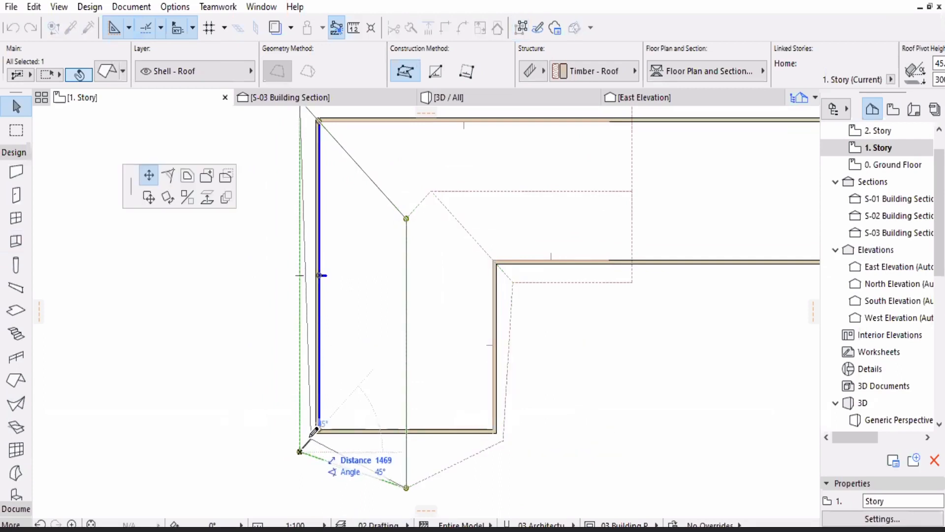
click(311, 439)
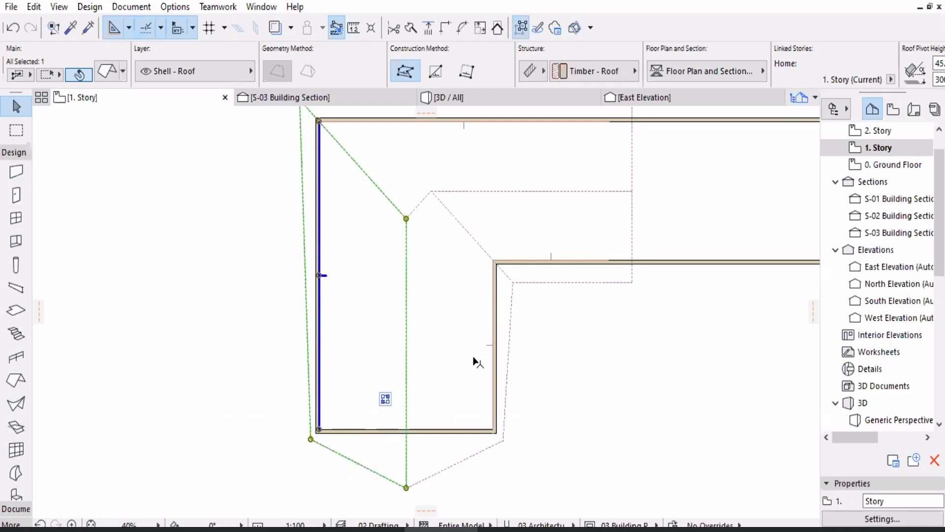
- Examine the junction of the ridges, hip and valley lines where the two wings meet on the floor plan
middle_drag(513, 262, 508, 298)
middle_drag(441, 287, 427, 249)
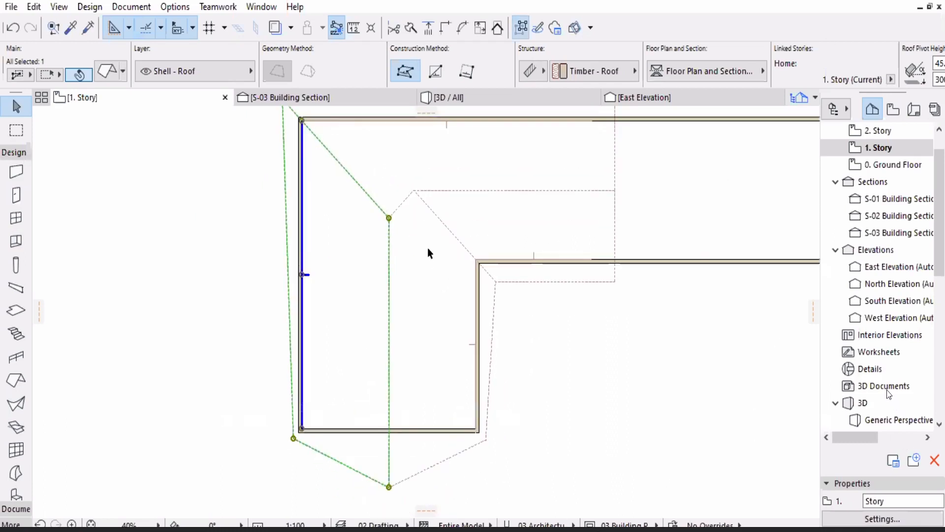
middle_drag(498, 274, 492, 251)
middle_drag(480, 212, 486, 273)
middle_drag(418, 270, 433, 256)
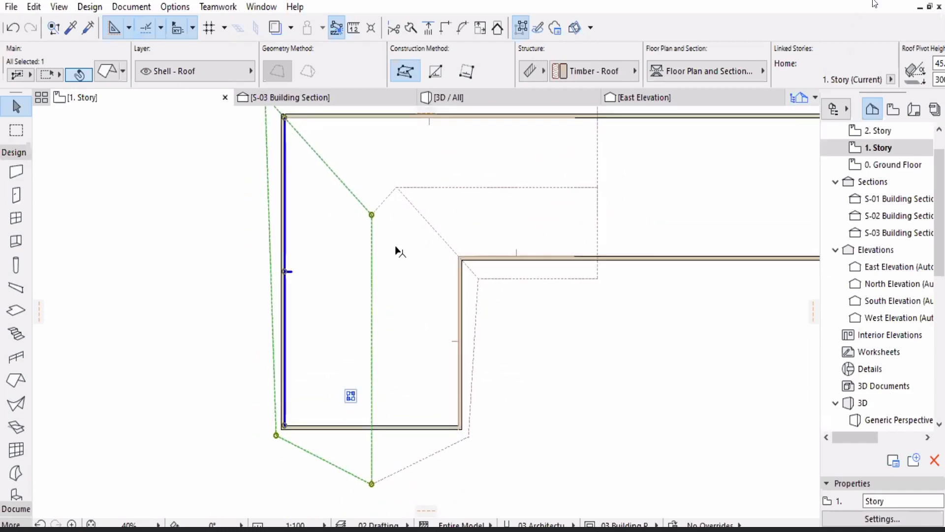
scroll(400, 251, up, 5)
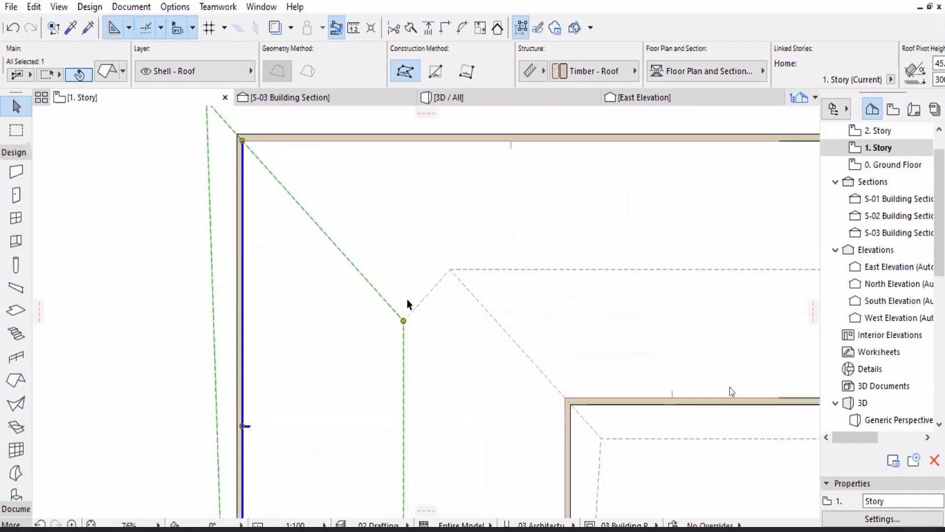
scroll(407, 304, down, 5)
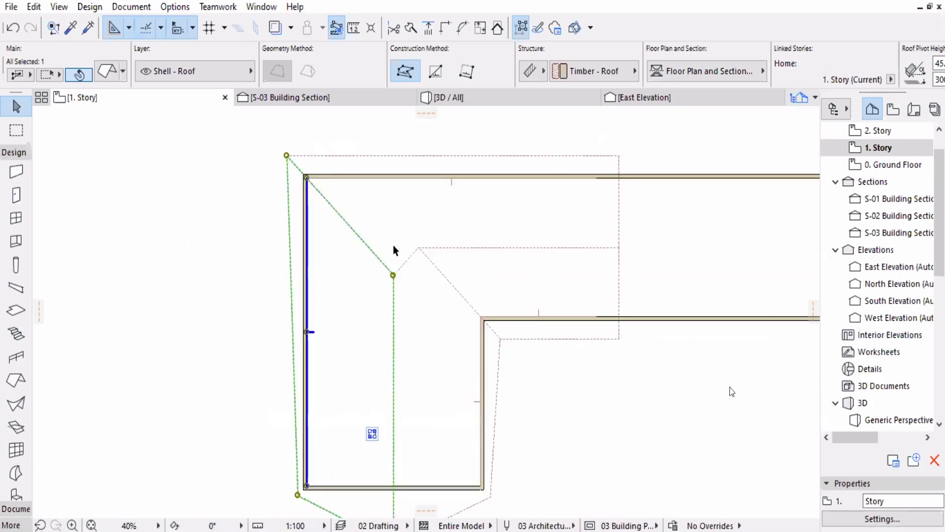
scroll(394, 251, up, 7)
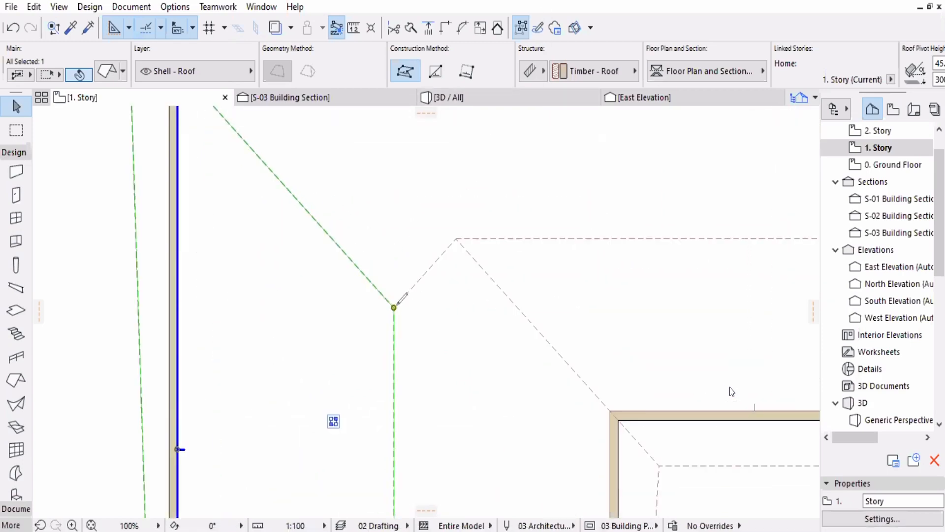
drag(397, 279, 398, 247)
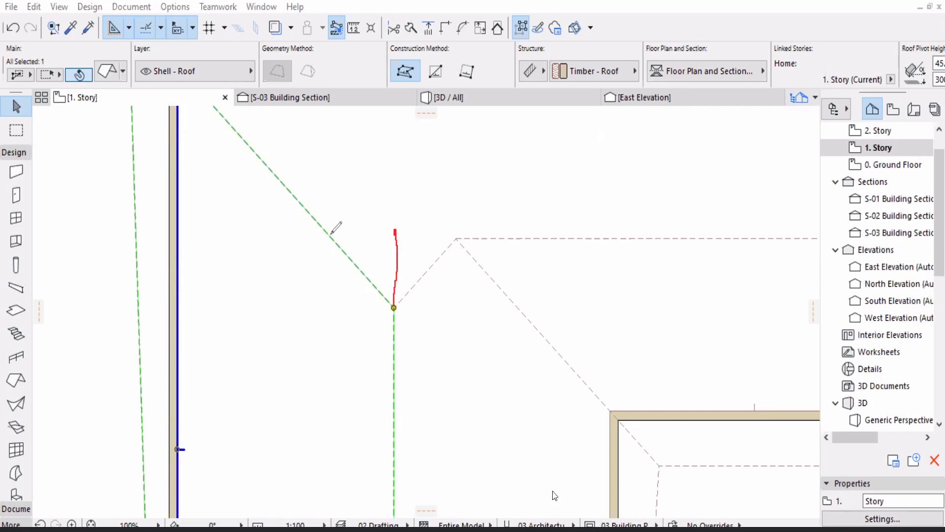
drag(330, 235, 453, 234)
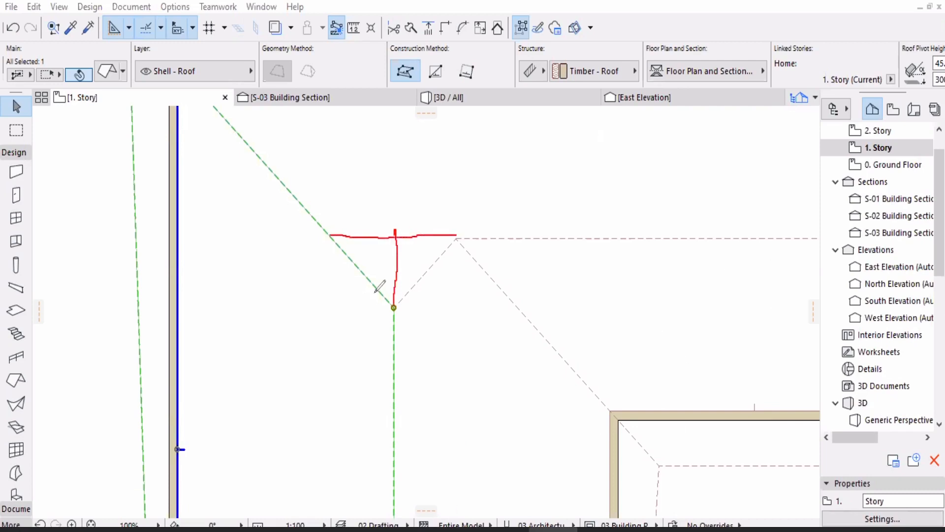
mouse_move(355, 257)
mouse_down()
mouse_move(376, 266)
mouse_move(375, 289)
mouse_up()
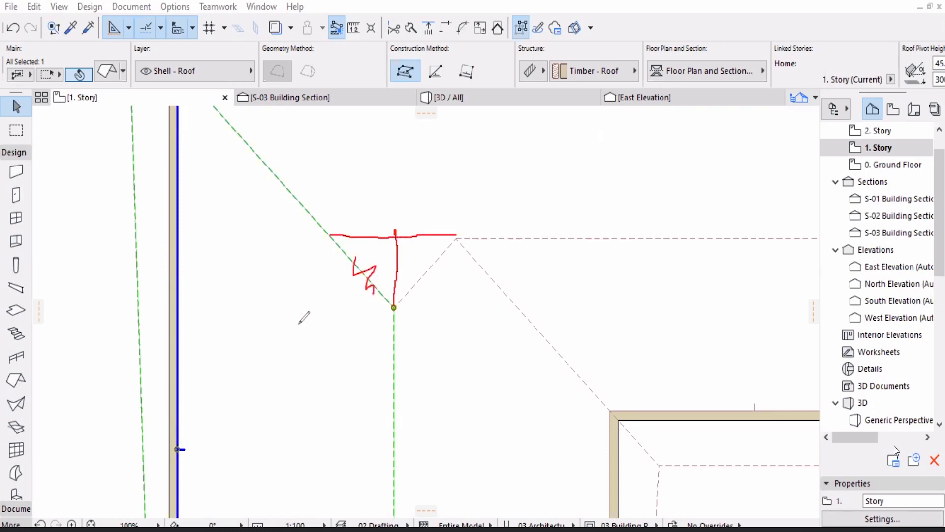
drag(309, 289, 384, 249)
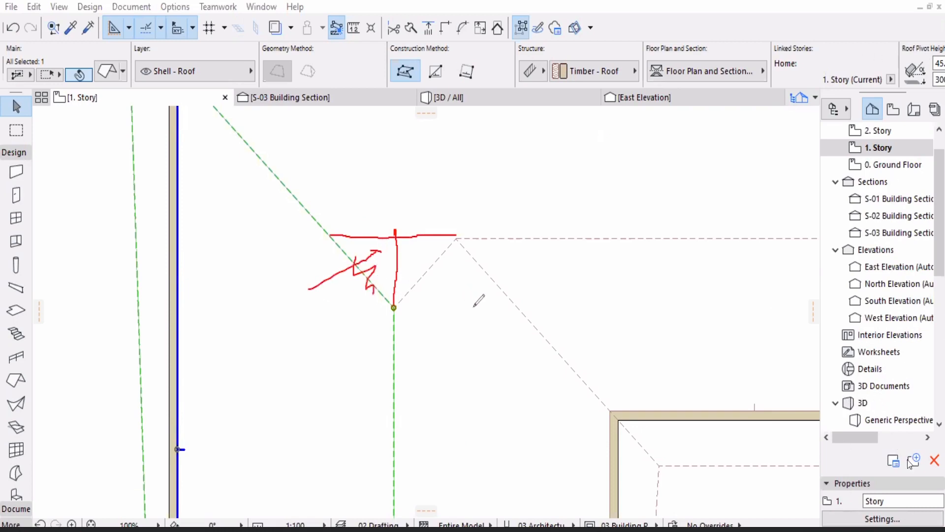
mouse_move(471, 310)
mouse_down()
mouse_move(416, 256)
mouse_move(417, 266)
mouse_up()
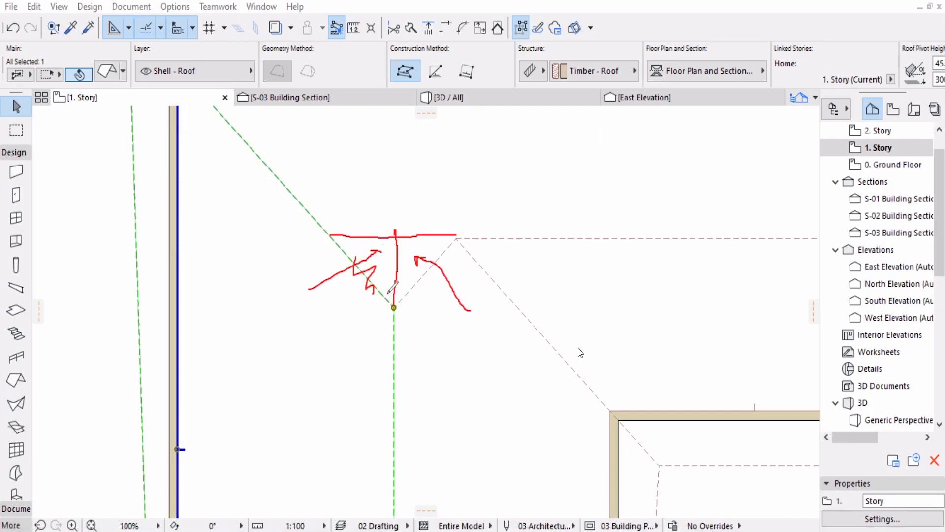
drag(398, 233, 396, 234)
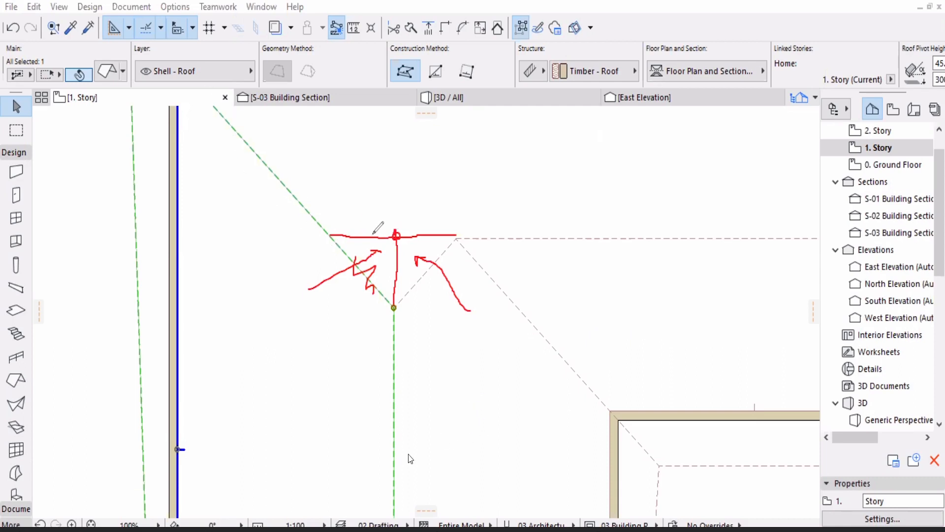
mouse_move(391, 230)
mouse_down()
mouse_move(284, 171)
mouse_move(227, 121)
mouse_up()
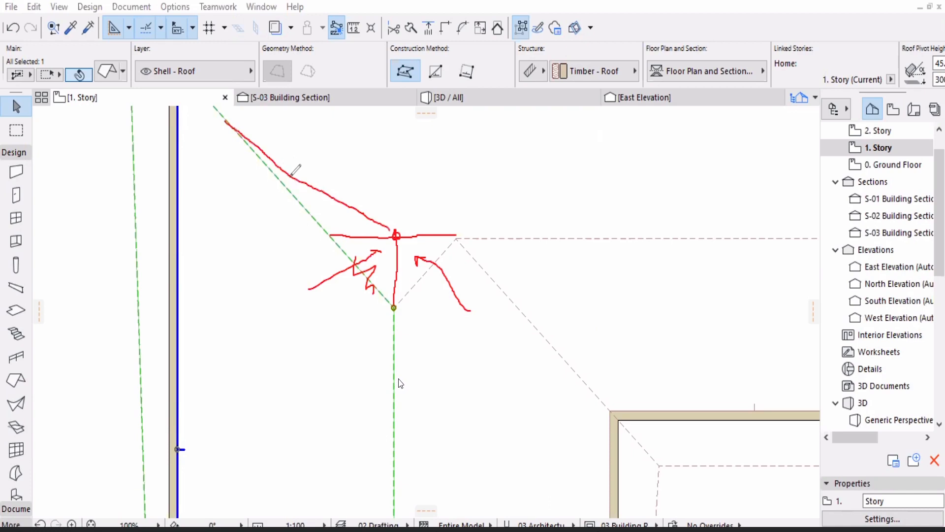
key(ctrl+z)
mouse_move(321, 228)
mouse_down()
mouse_move(284, 170)
mouse_move(237, 132)
mouse_move(319, 214)
mouse_up()
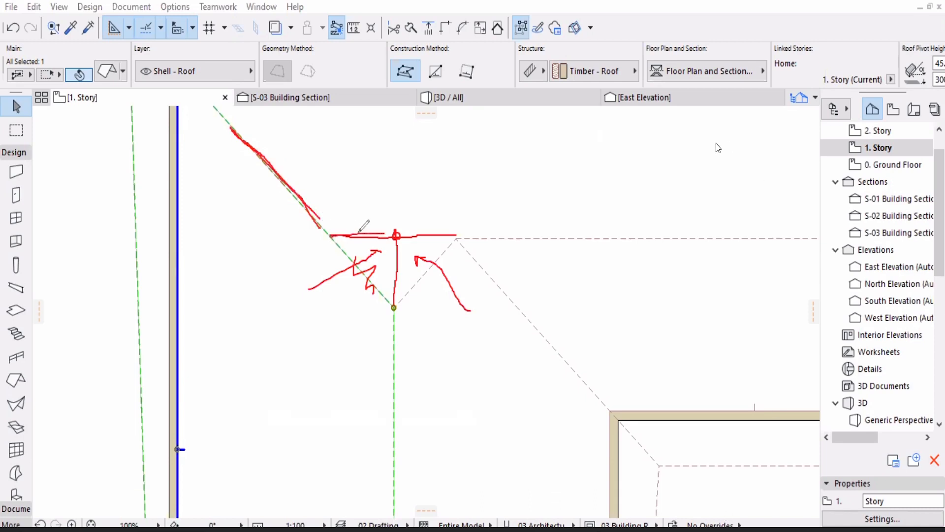
drag(337, 224, 335, 227)
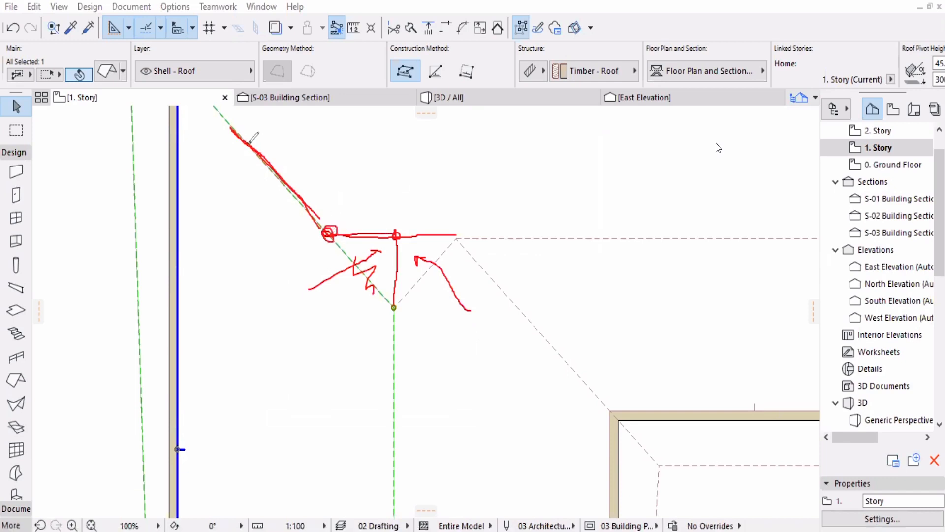
drag(250, 142, 328, 235)
mouse_move(334, 221)
mouse_down()
mouse_move(389, 222)
mouse_move(392, 233)
mouse_up()
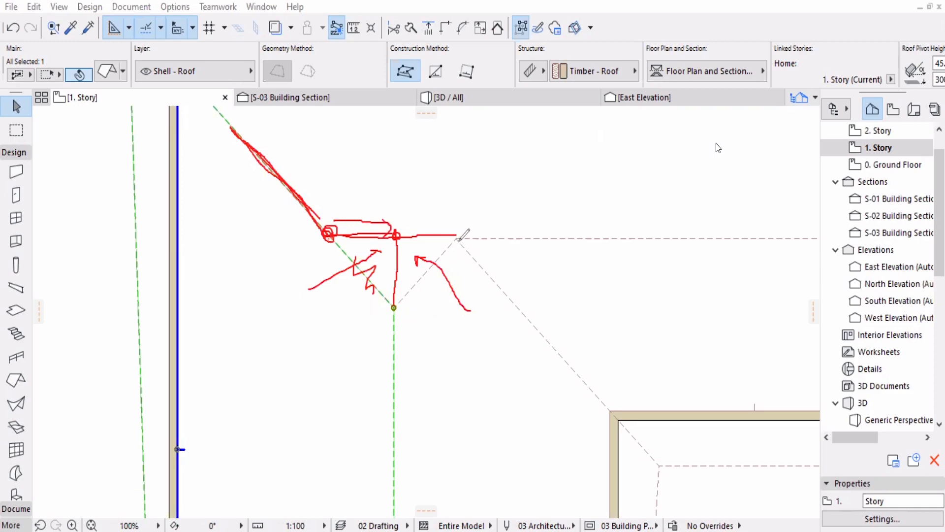
drag(458, 241, 454, 232)
mouse_move(554, 347)
mouse_down()
mouse_move(454, 290)
mouse_move(403, 246)
mouse_up()
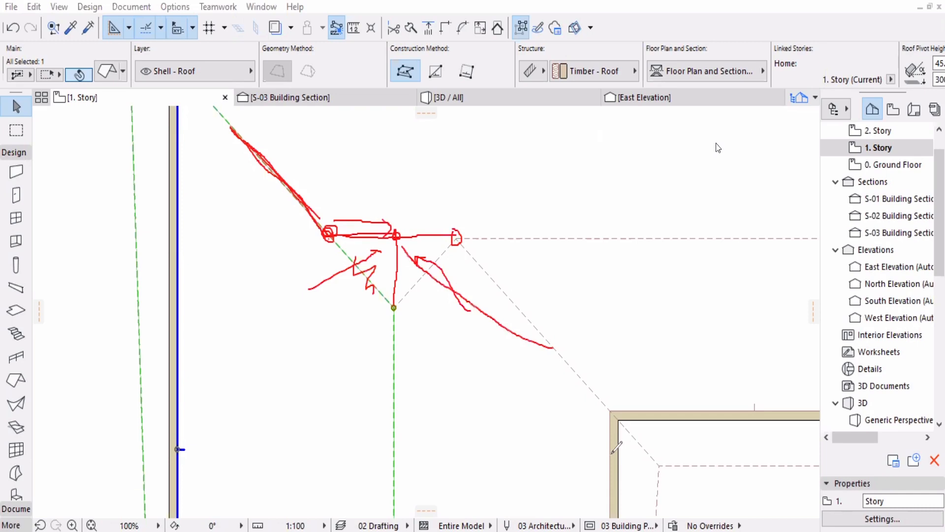
key(ctrl+z)
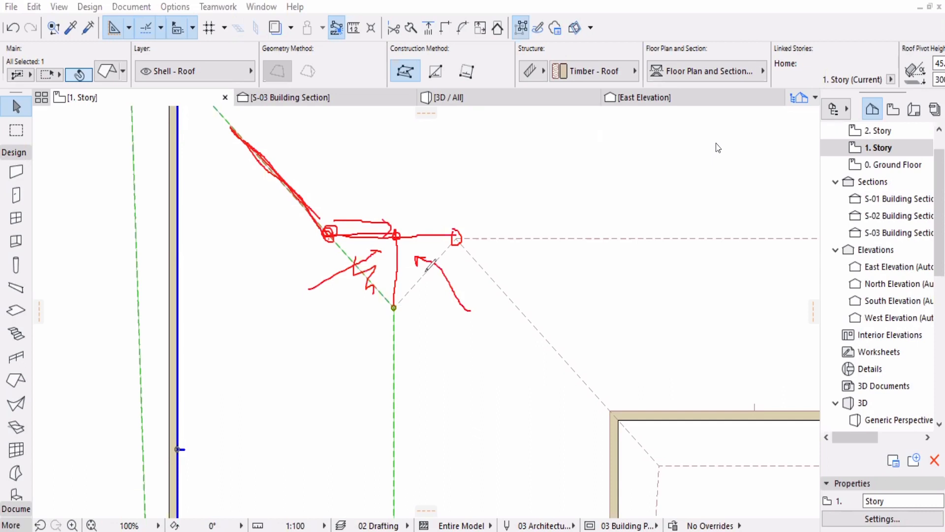
drag(425, 273, 425, 278)
drag(422, 277, 397, 237)
mouse_move(432, 247)
mouse_down()
mouse_move(435, 236)
mouse_move(440, 242)
mouse_up()
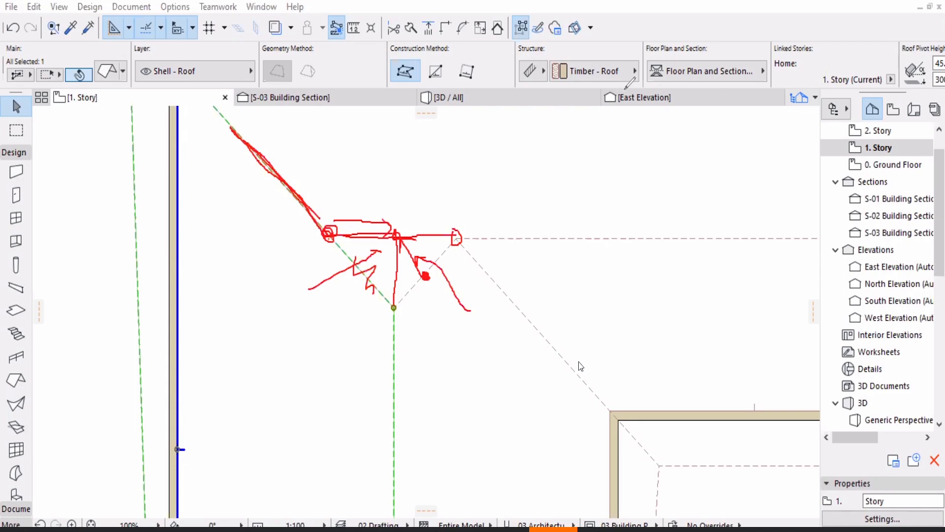
key(e)
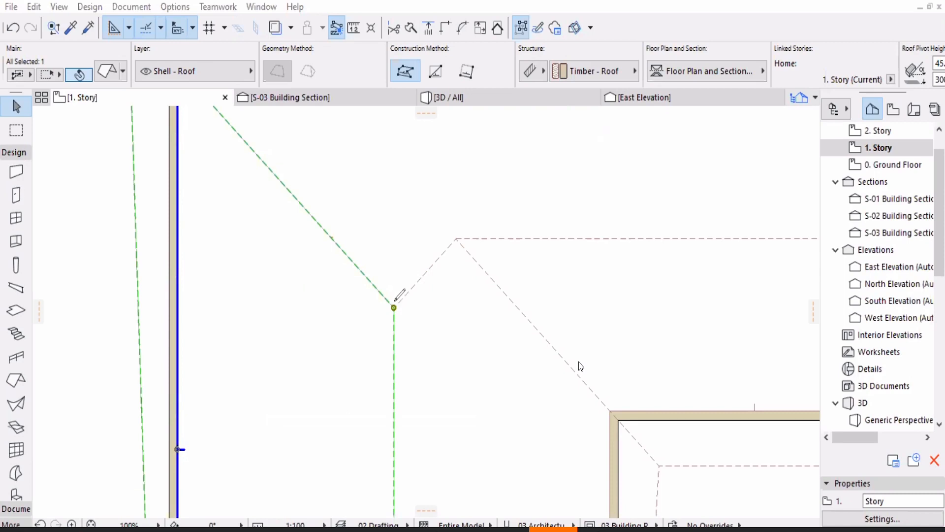
drag(336, 242, 458, 241)
drag(394, 242, 394, 308)
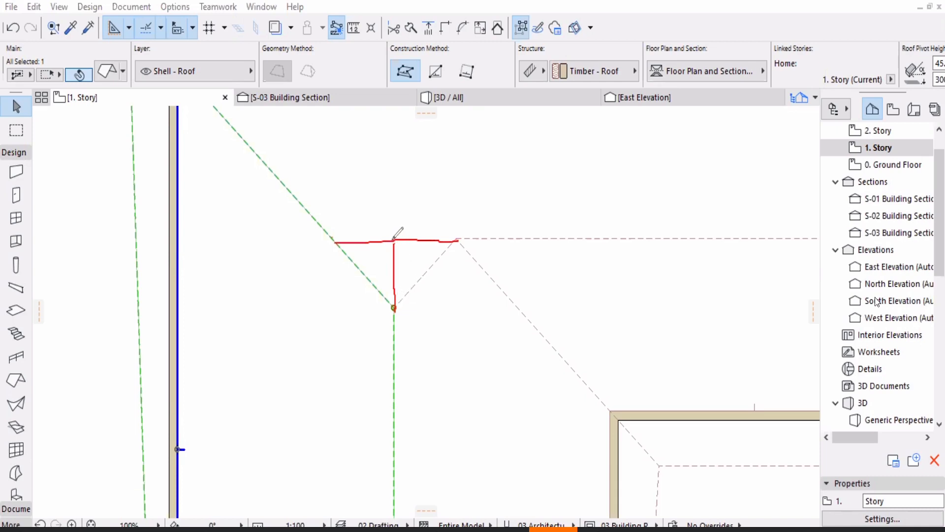
drag(393, 240, 395, 241)
mouse_move(393, 239)
mouse_down()
mouse_move(375, 212)
mouse_move(232, 127)
mouse_up()
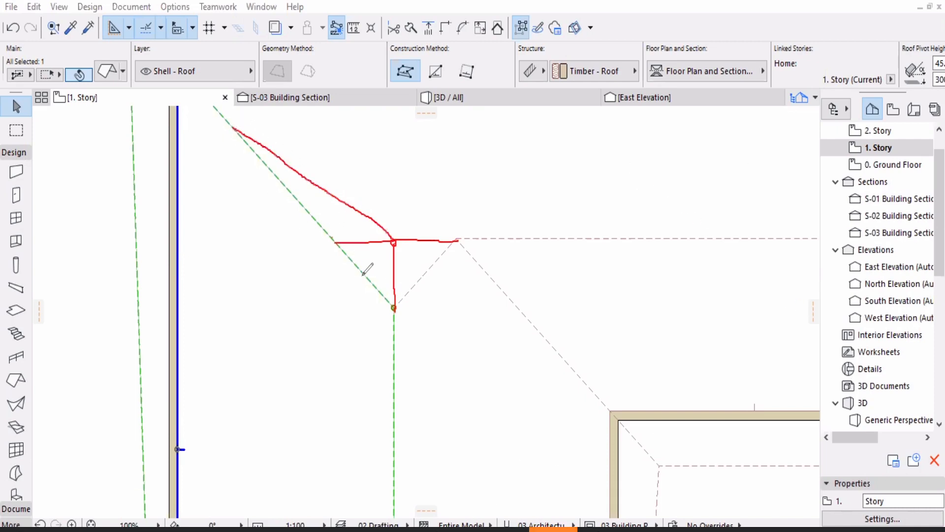
key(ctrl+z)
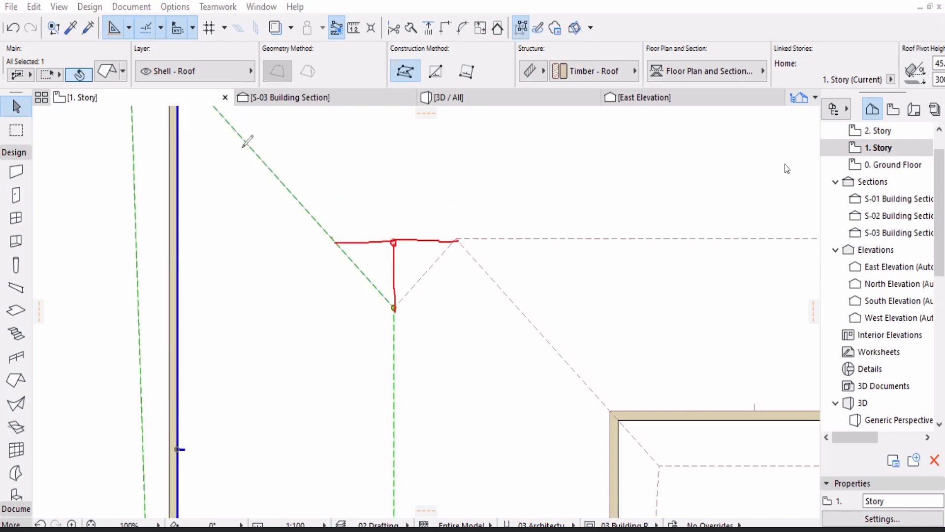
mouse_move(230, 126)
mouse_down()
mouse_move(320, 207)
mouse_move(301, 206)
mouse_move(224, 122)
mouse_up()
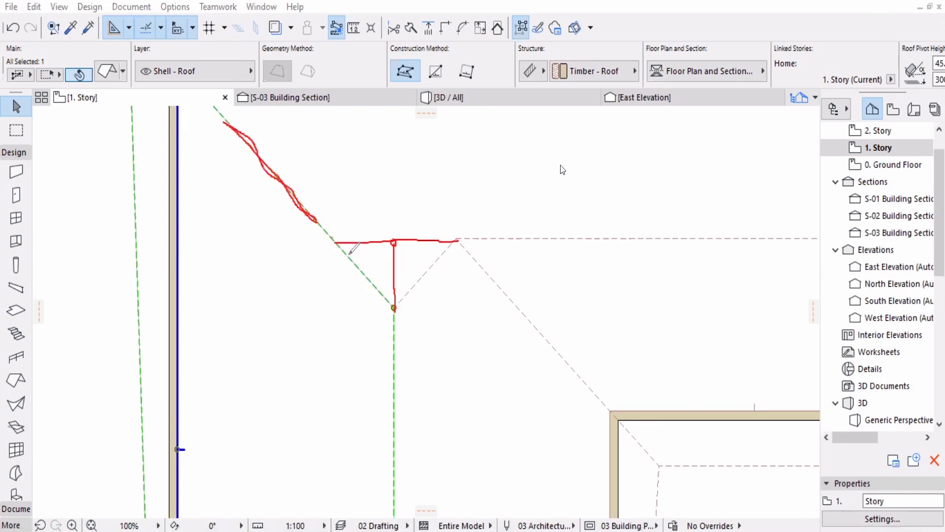
drag(348, 259, 379, 291)
drag(335, 245, 340, 240)
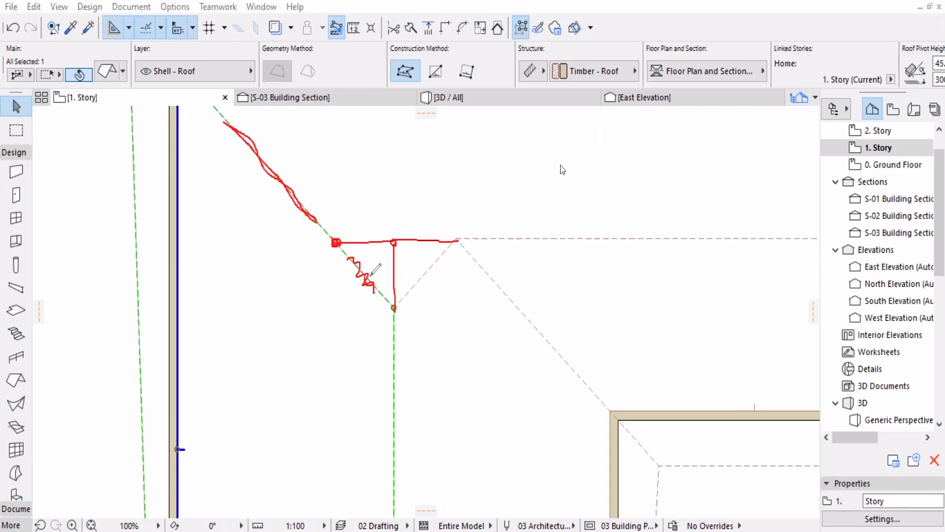
drag(362, 269, 368, 272)
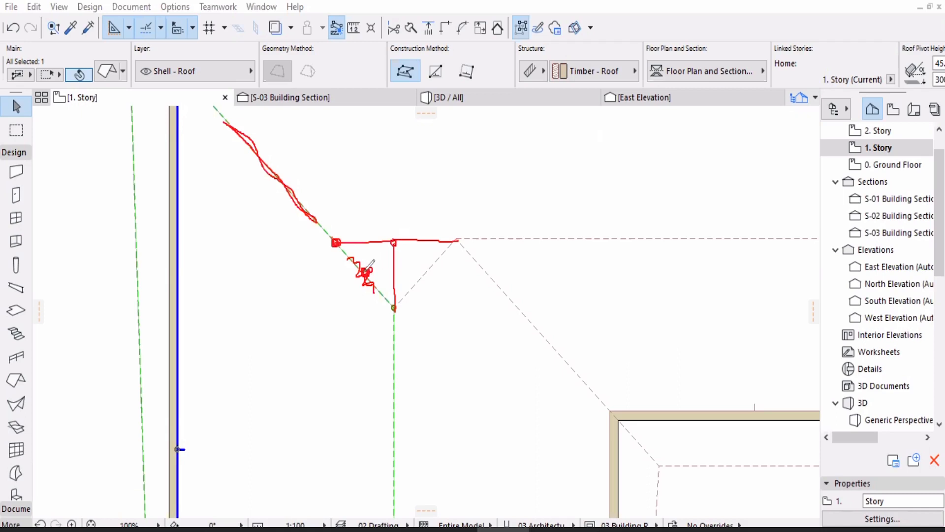
drag(373, 269, 385, 257)
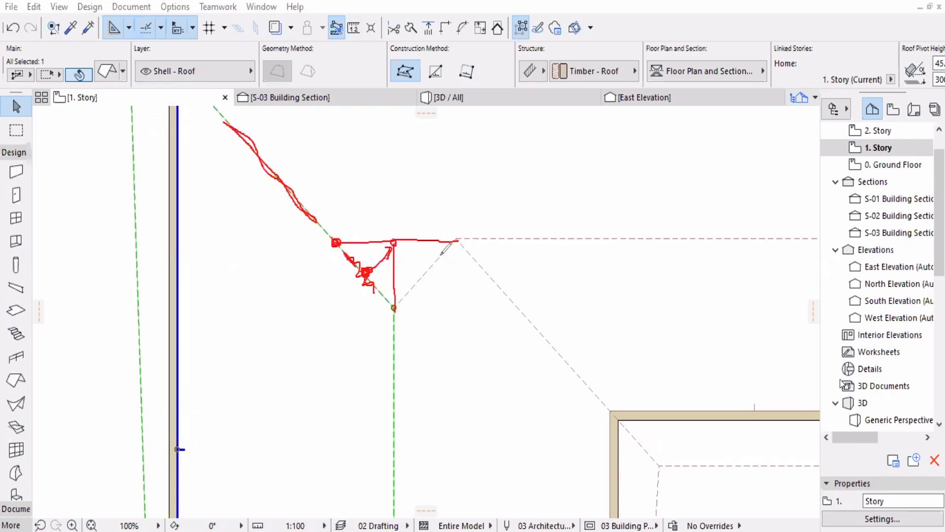
mouse_move(424, 273)
mouse_down()
mouse_move(434, 272)
mouse_move(404, 239)
mouse_move(399, 246)
mouse_move(415, 247)
mouse_move(399, 293)
mouse_move(416, 279)
mouse_move(397, 271)
mouse_move(400, 282)
mouse_move(434, 245)
mouse_up()
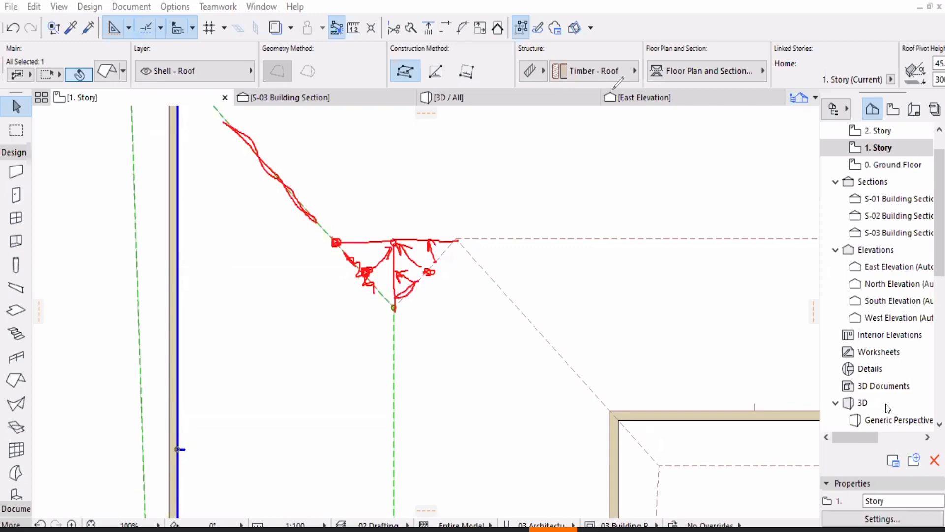
click(663, 102)
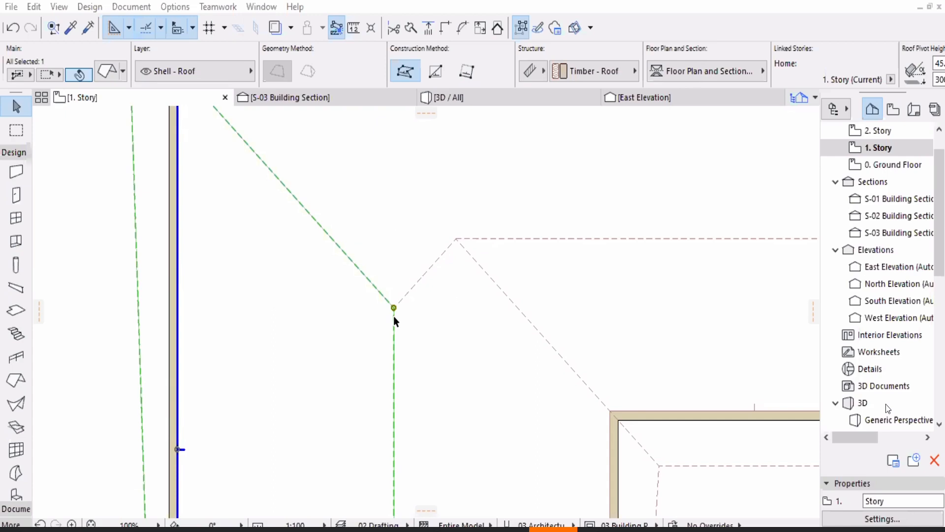
- Try to move the short wing's outer plane corner at the wing junction straight along its ridge line at 90°, and undo the move
click(393, 279)
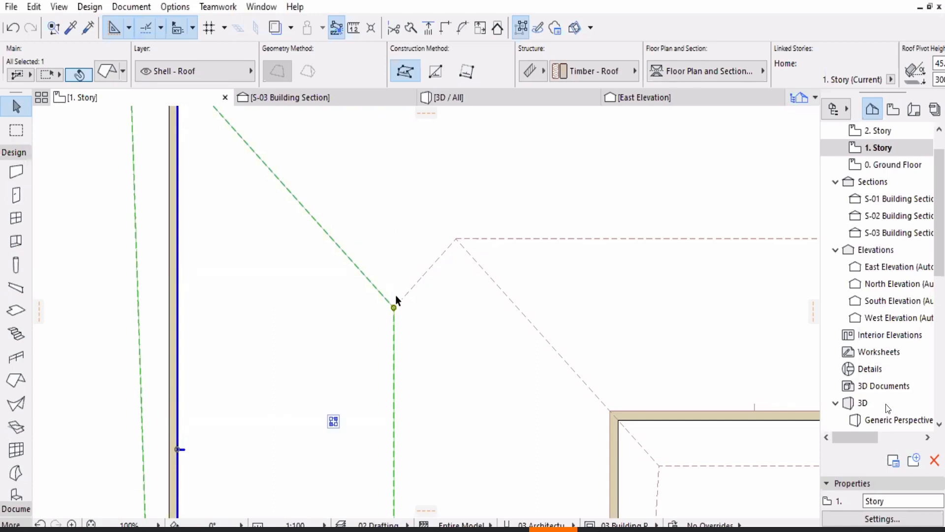
key(Escape)
click(392, 311)
click(393, 308)
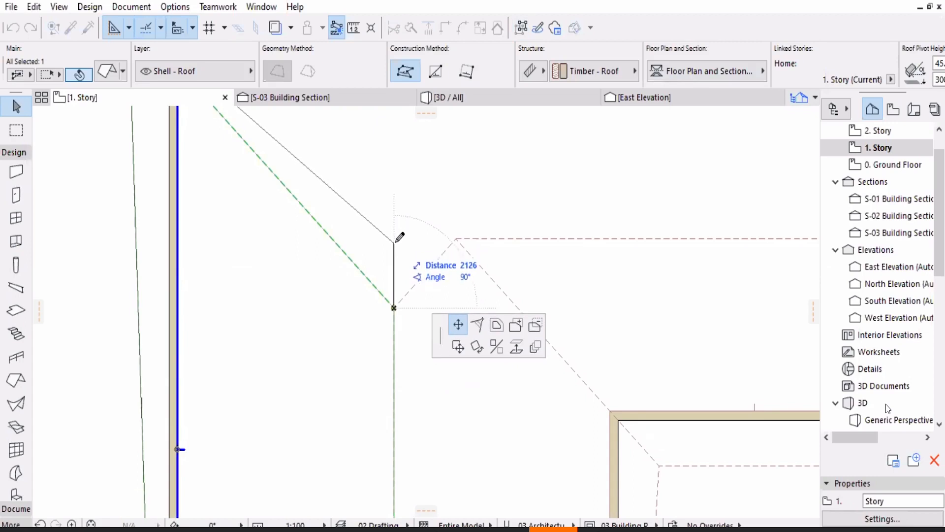
click(398, 223)
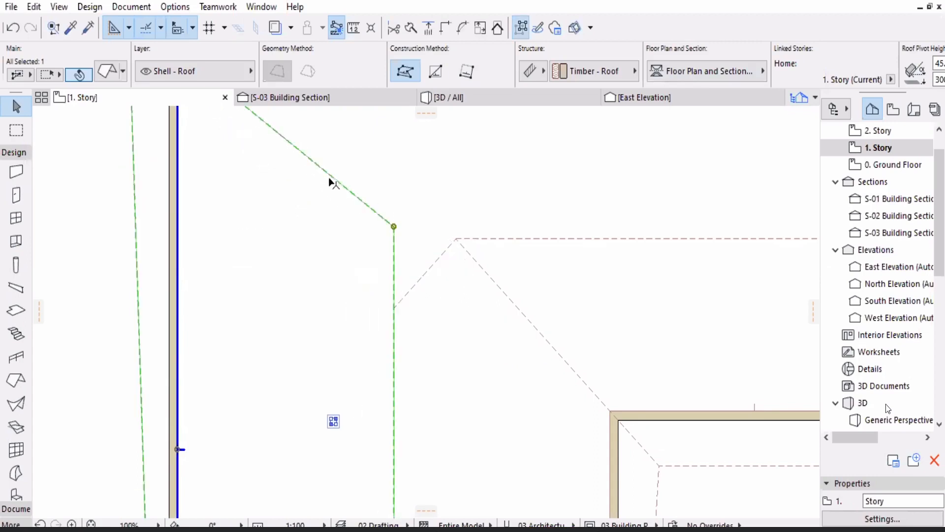
key(ctrl+z)
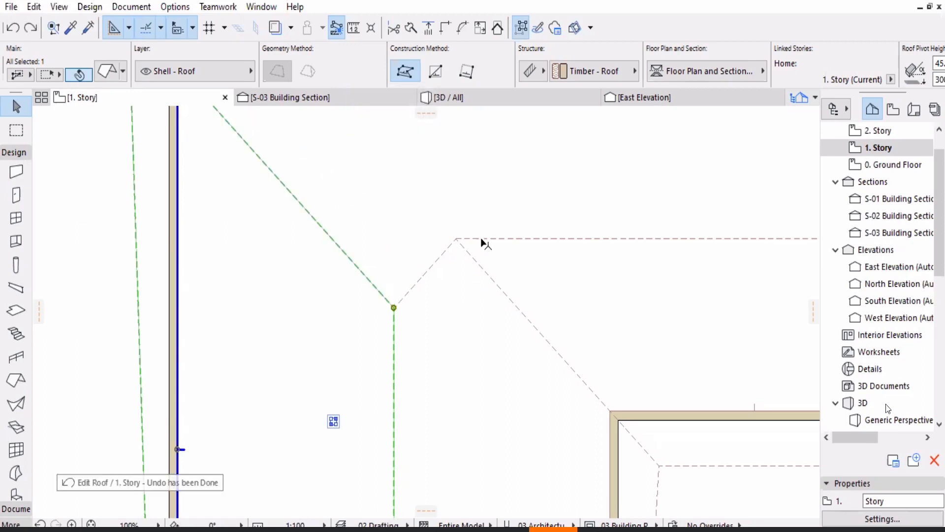
click(467, 240)
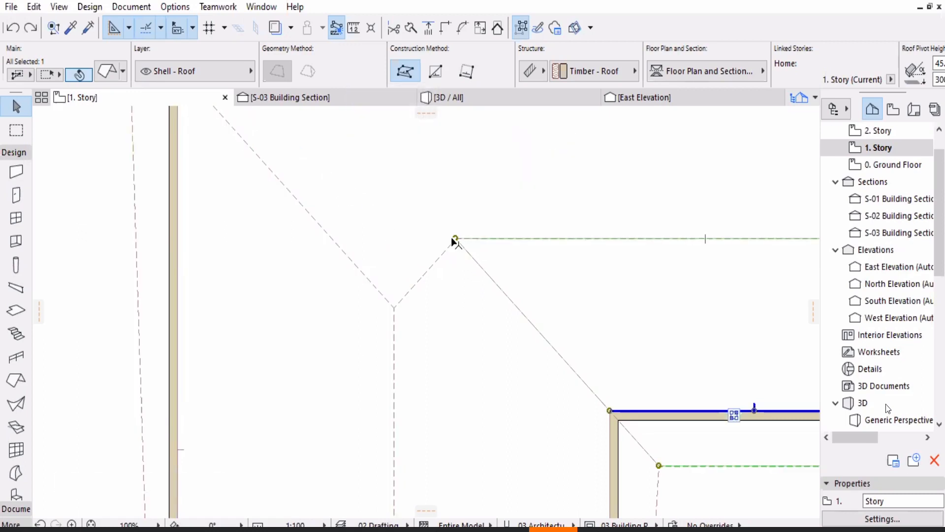
shift+click(455, 238)
click(455, 239)
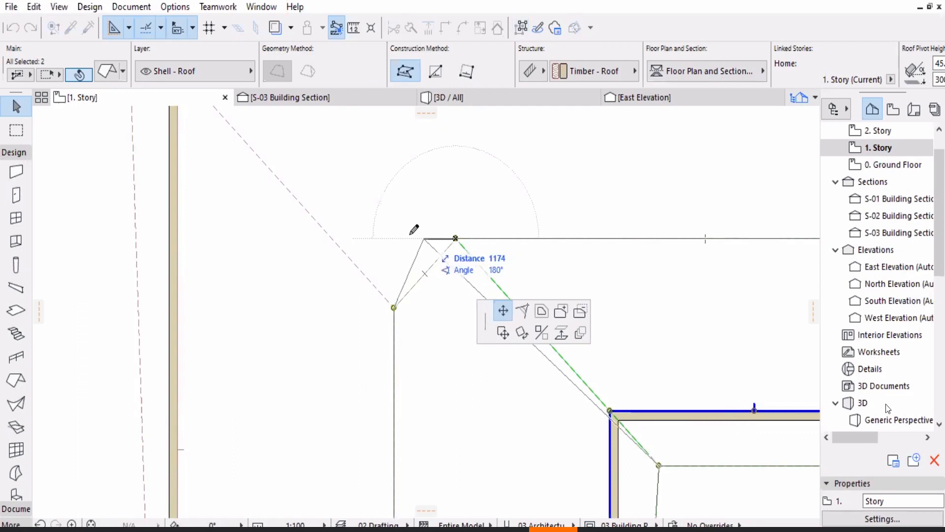
key(Escape)
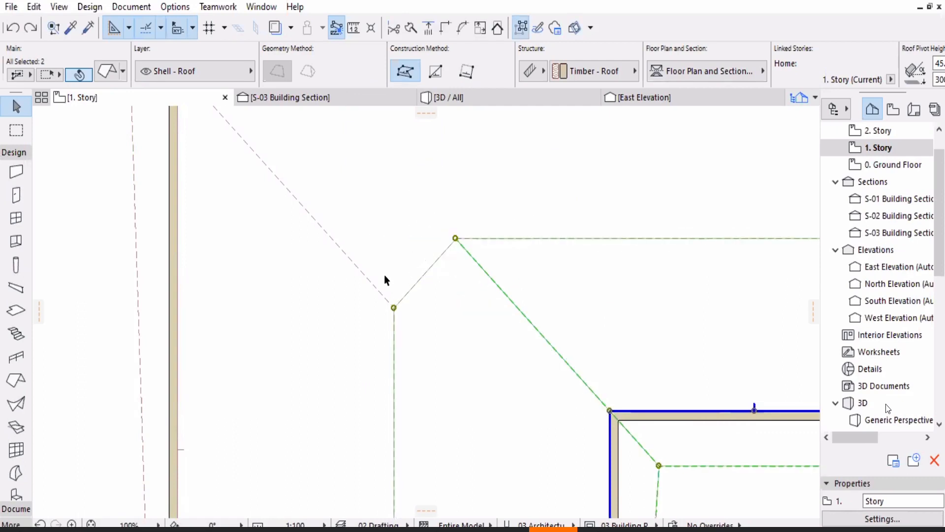
key(Escape)
- Select the short wing's outer roof plane and insert a new corner node on its diagonal hip edge, just before the ridge junction corner
click(375, 278)
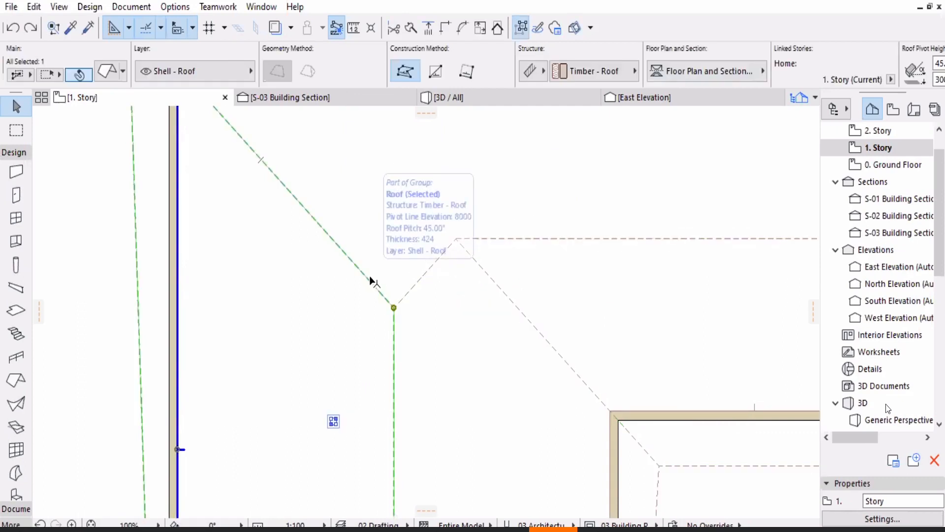
click(373, 278)
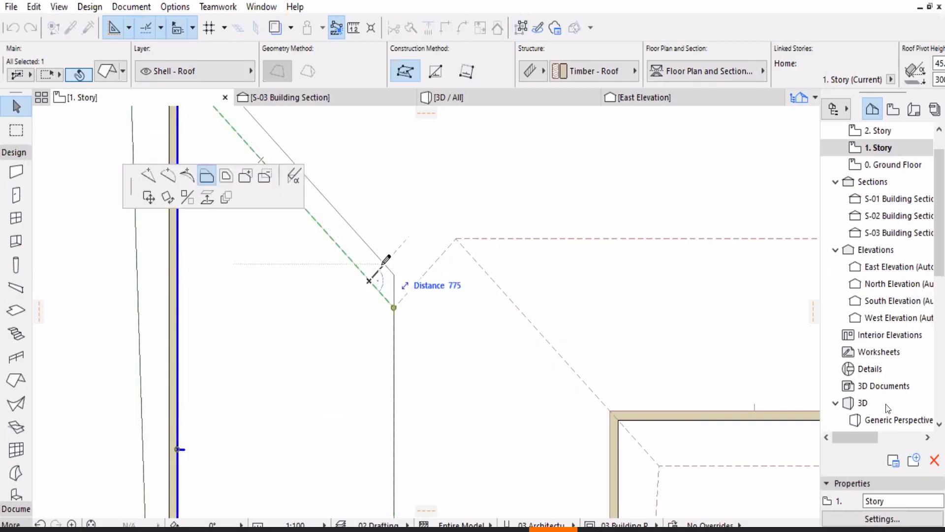
click(149, 181)
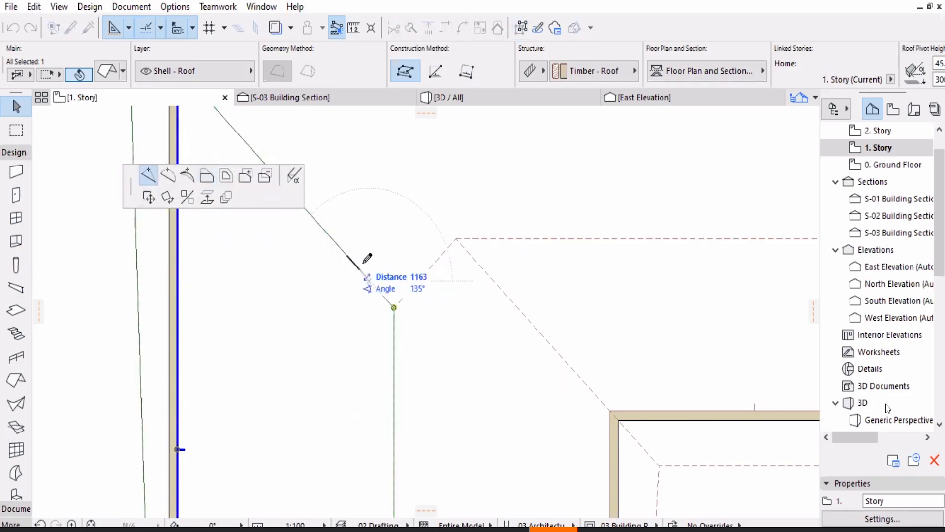
click(369, 280)
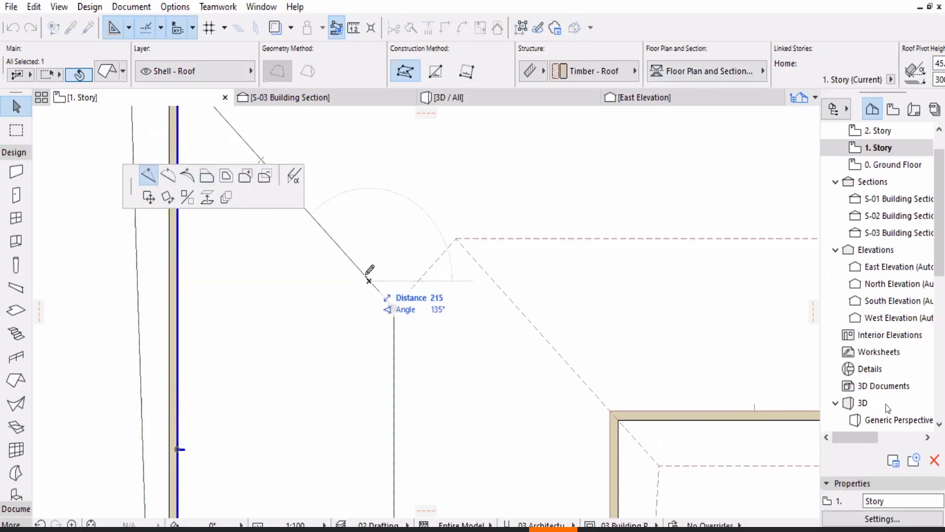
click(366, 276)
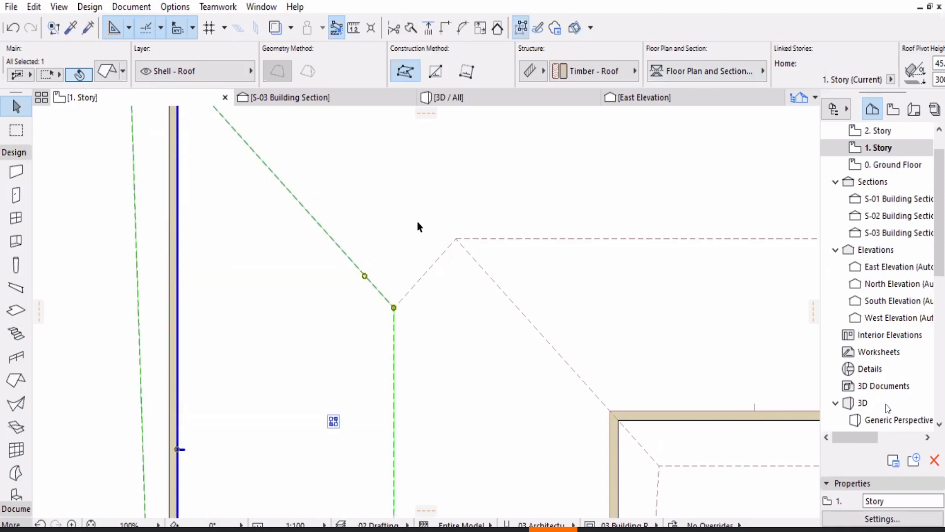
- On the short wing's inner roof plane, insert a node on the diagonal junction edge and move the ridge corner level with the long wing's ridge
click(432, 266)
click(427, 271)
click(394, 308)
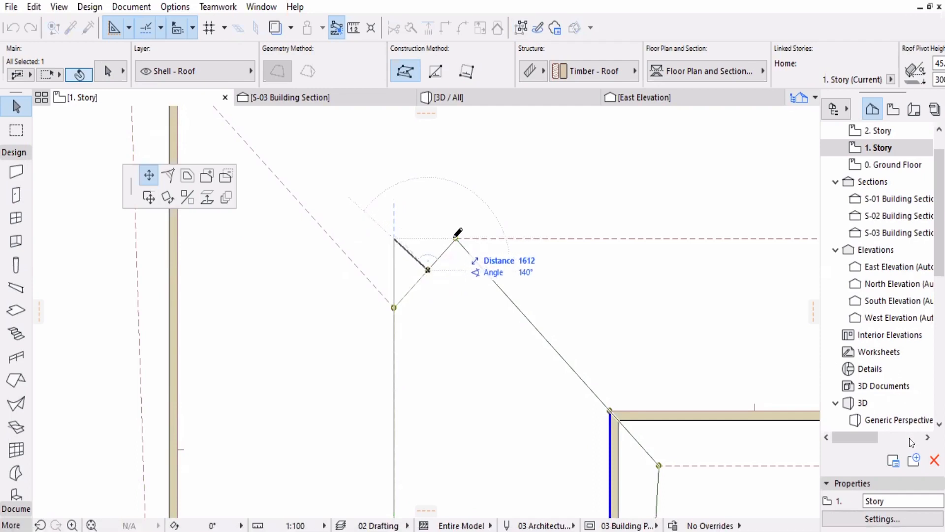
click(456, 238)
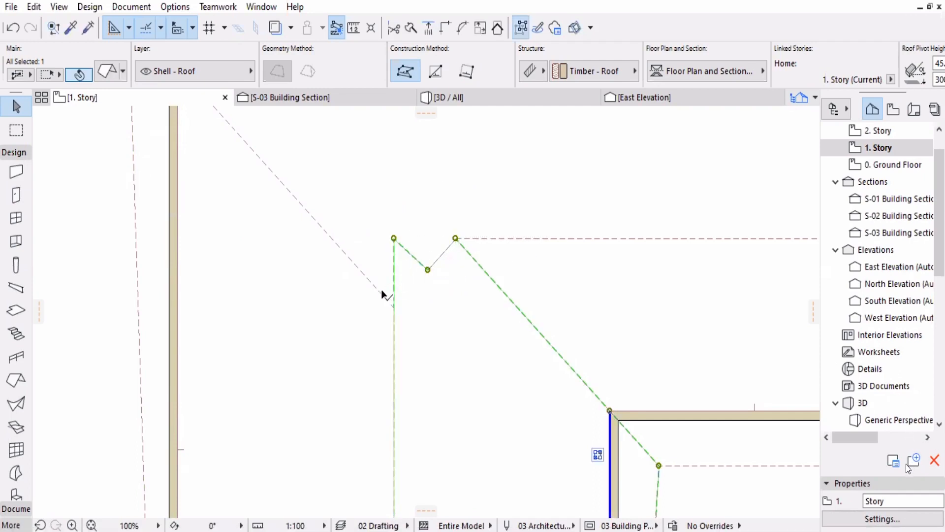
- Try to move the short wing's outer plane node along the hip edge, about 1897 at 135°, level with the long ridge, and undo it
click(395, 307)
click(395, 308)
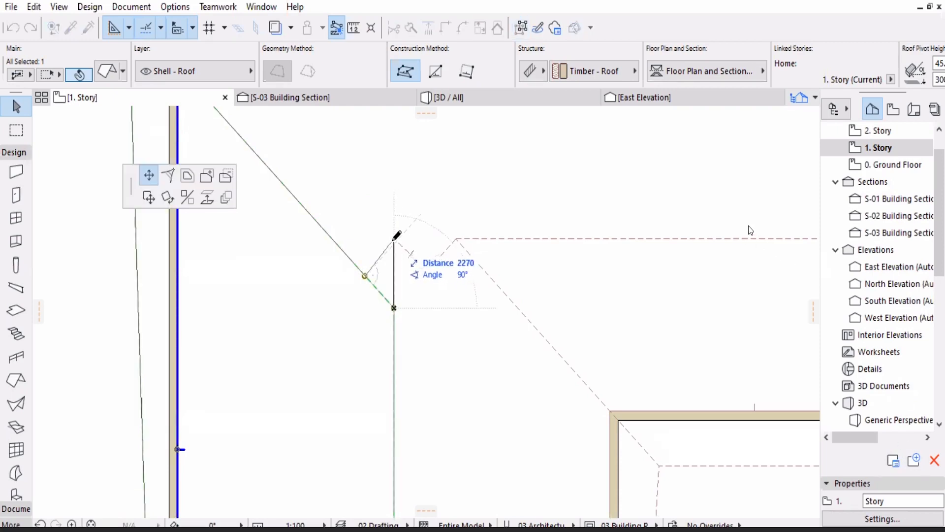
key(Escape)
click(365, 277)
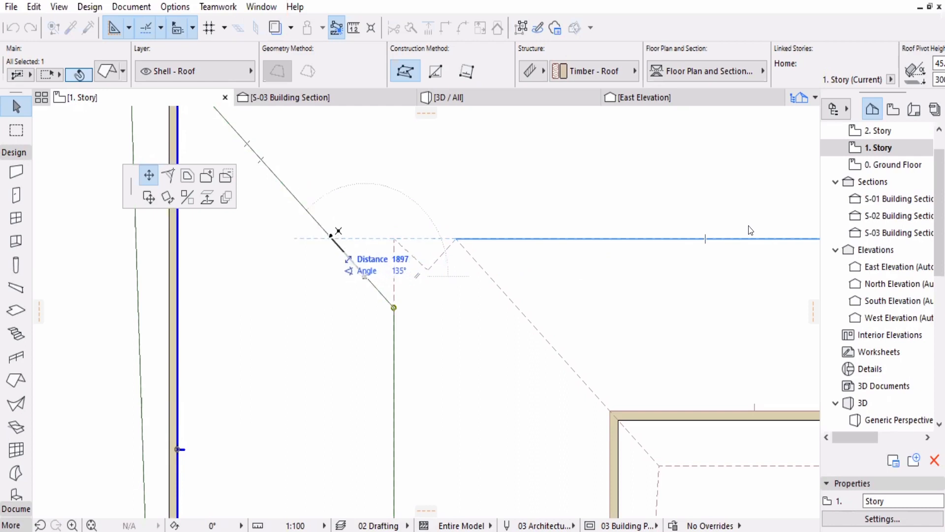
click(343, 237)
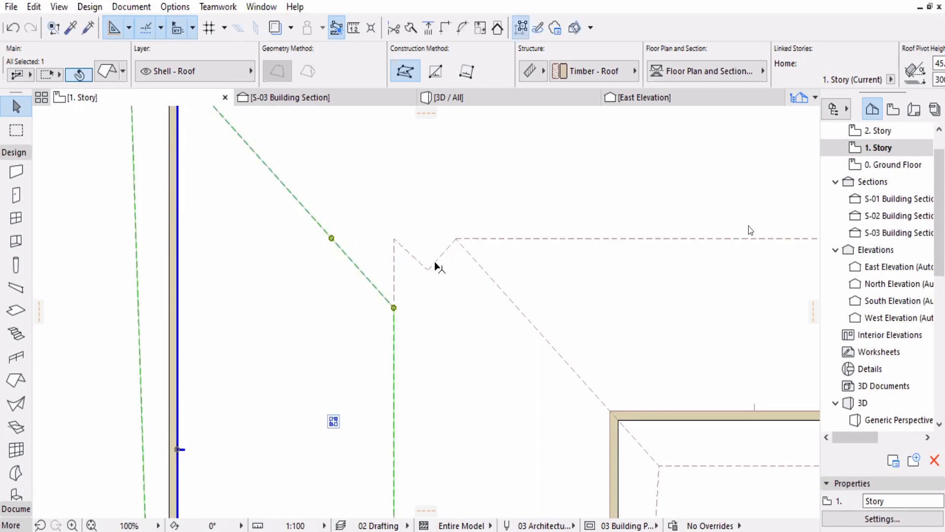
click(331, 238)
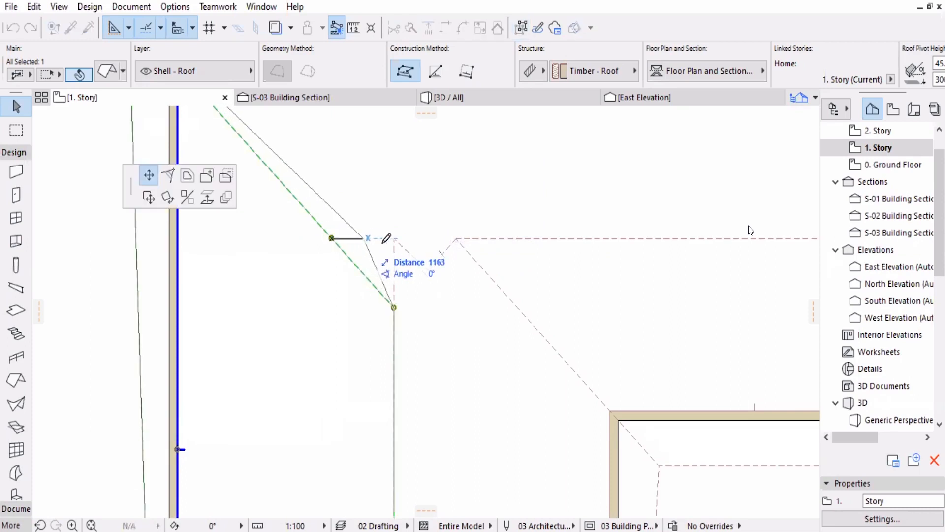
key(Escape)
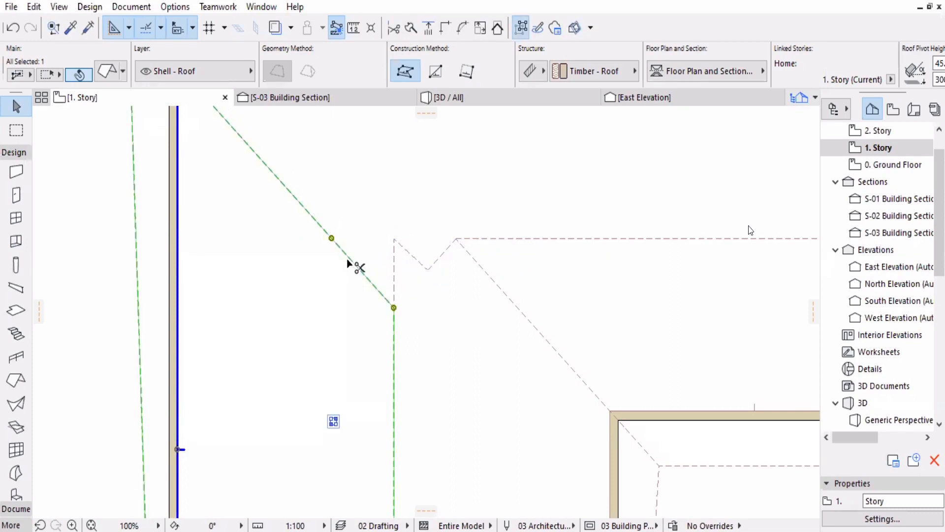
key(ctrl+z)
- Try to move the outer plane's hip-edge node onto the extended ridge line of the short wing
click(365, 275)
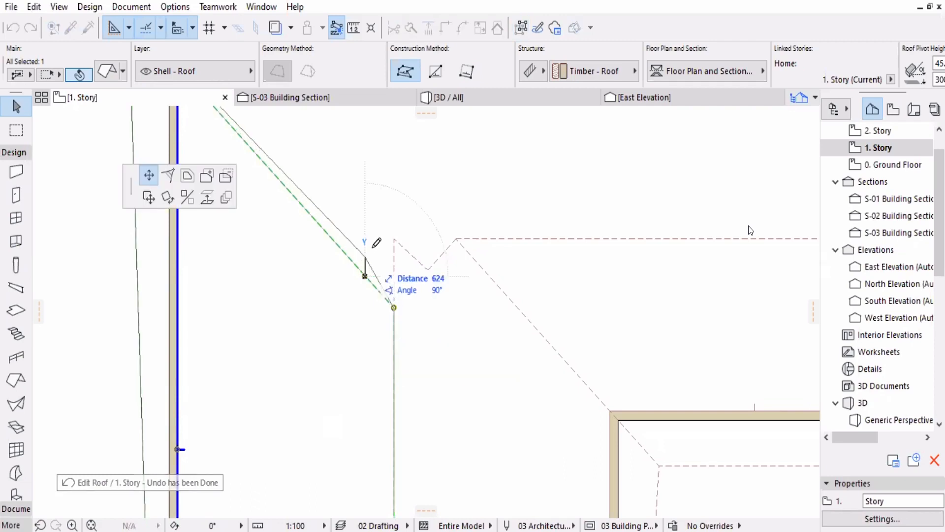
key(Escape)
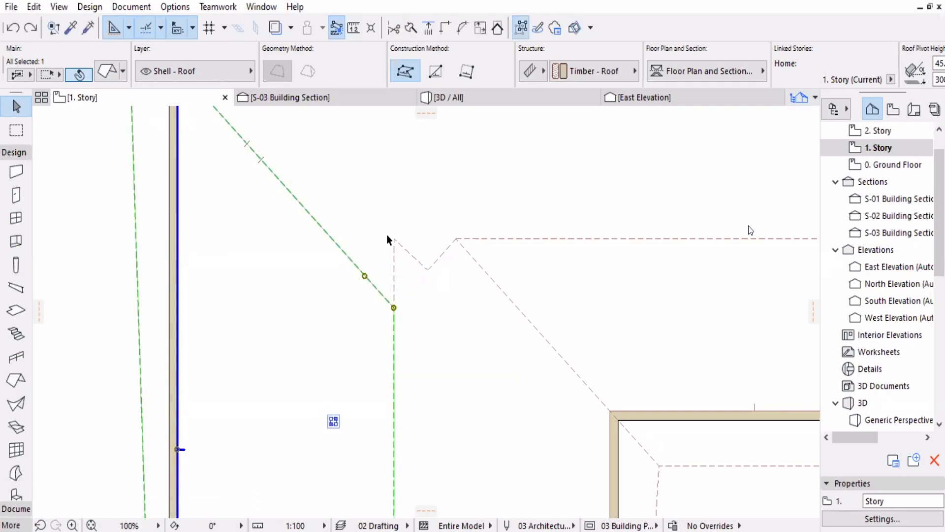
click(395, 249)
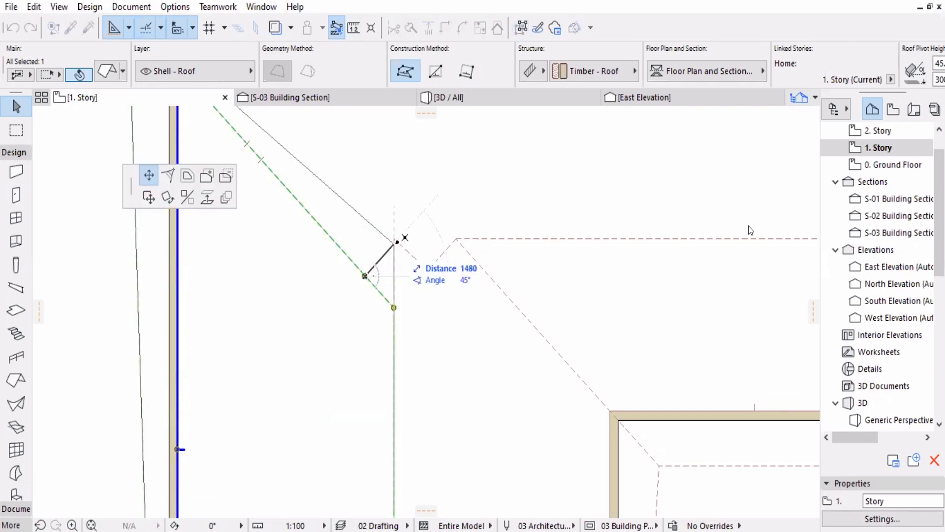
key(Escape)
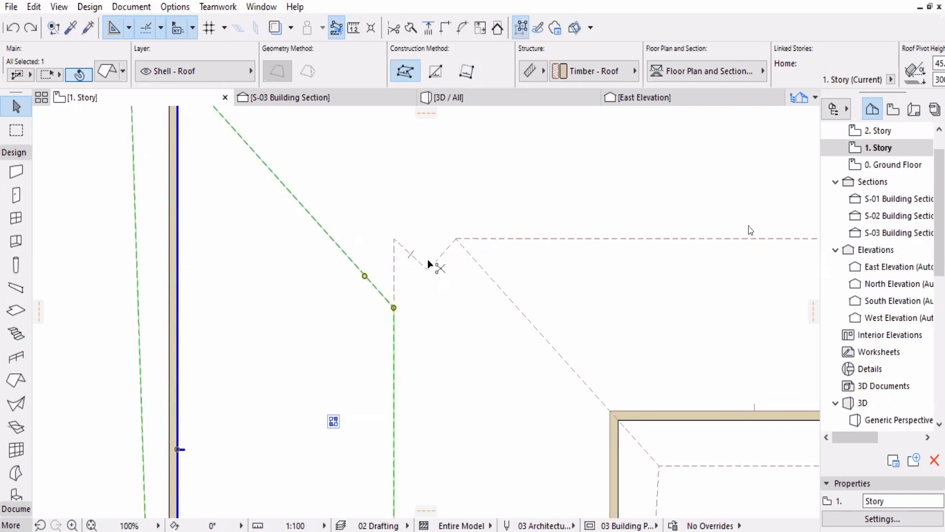
- Undo the inner plane's corner move and the node insertions on both short-wing roof planes
key(ctrl+z)
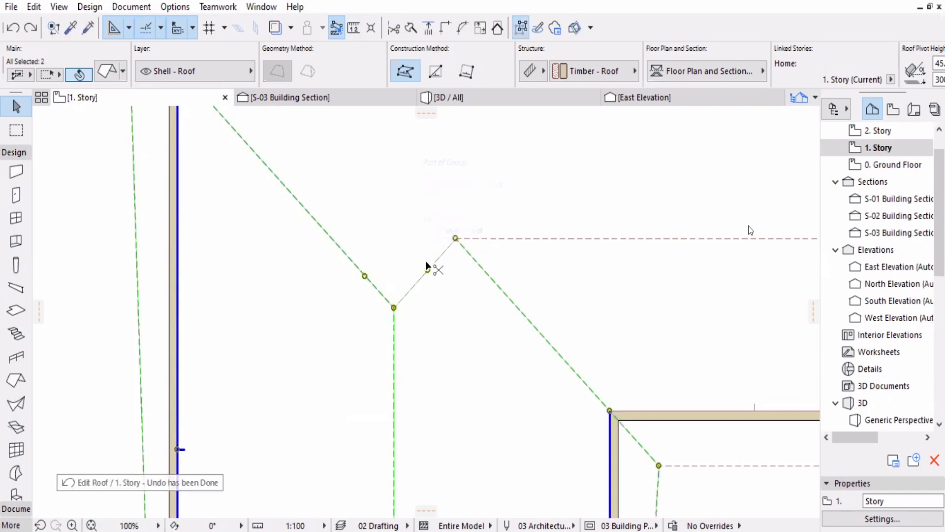
click(316, 221)
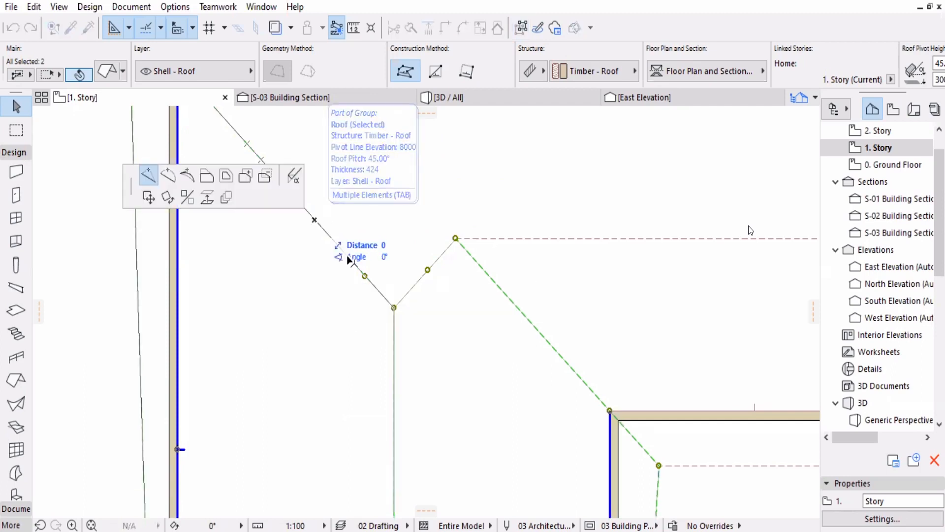
click(366, 278)
key(ctrl+z)
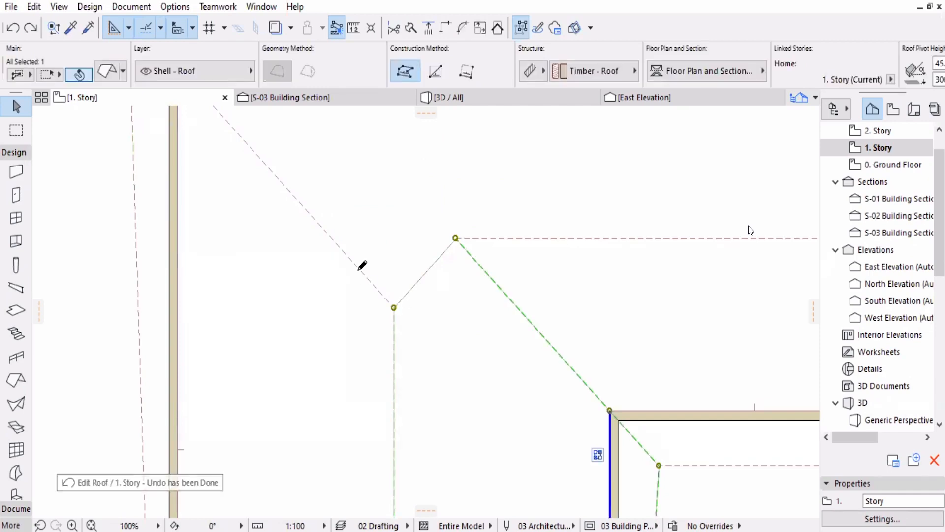
- Add the short wing's outer plane to the selection and insert nodes on its hip edge and on the inner plane's diagonal edge
shift+click(350, 268)
click(329, 235)
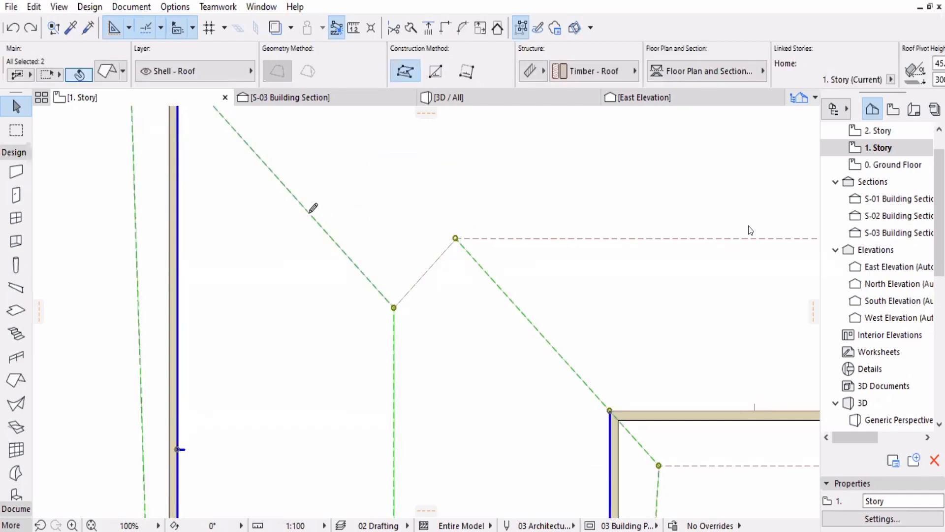
click(320, 210)
click(326, 231)
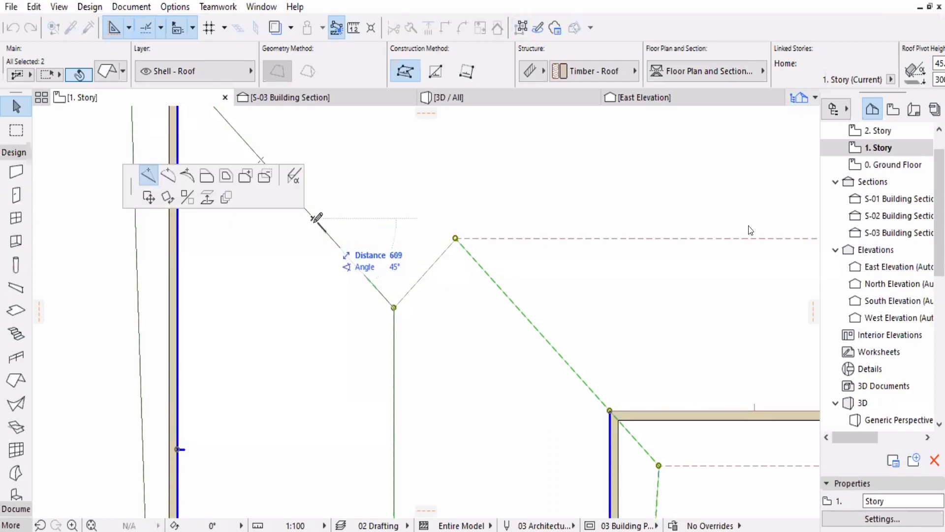
click(313, 217)
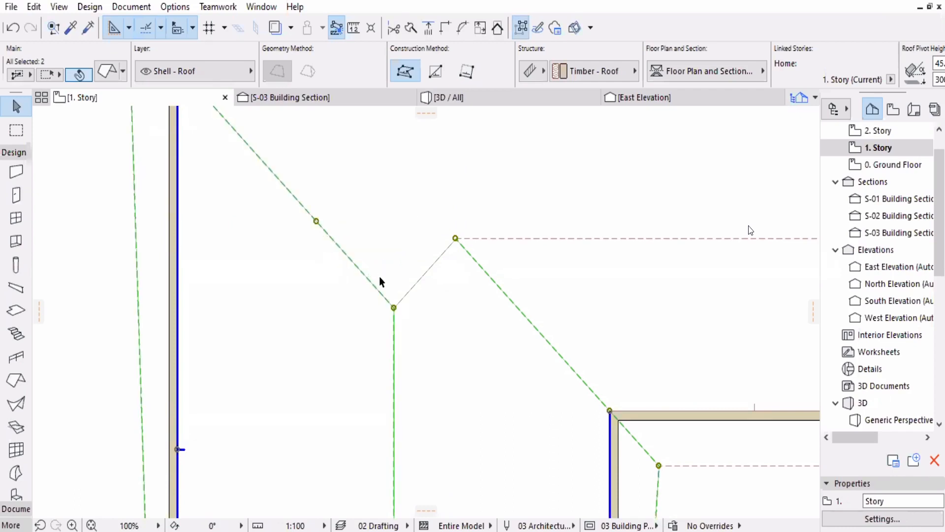
click(451, 256)
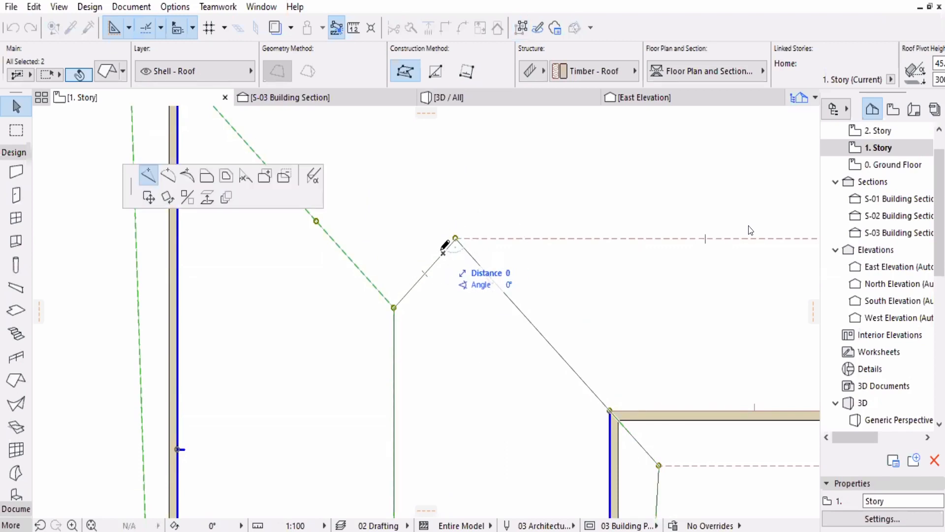
click(443, 253)
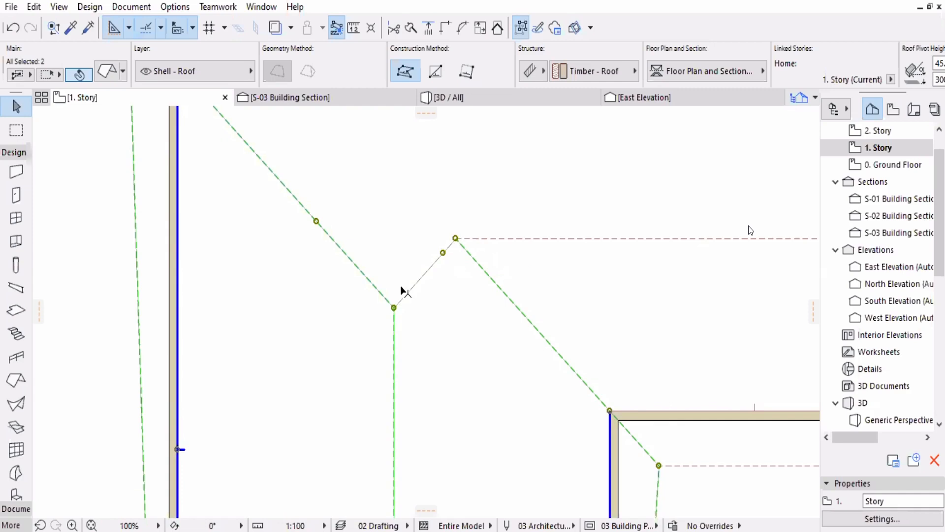
- Insert a second node on the outer plane's hip edge, between the first node and the ridge junction corner
click(323, 225)
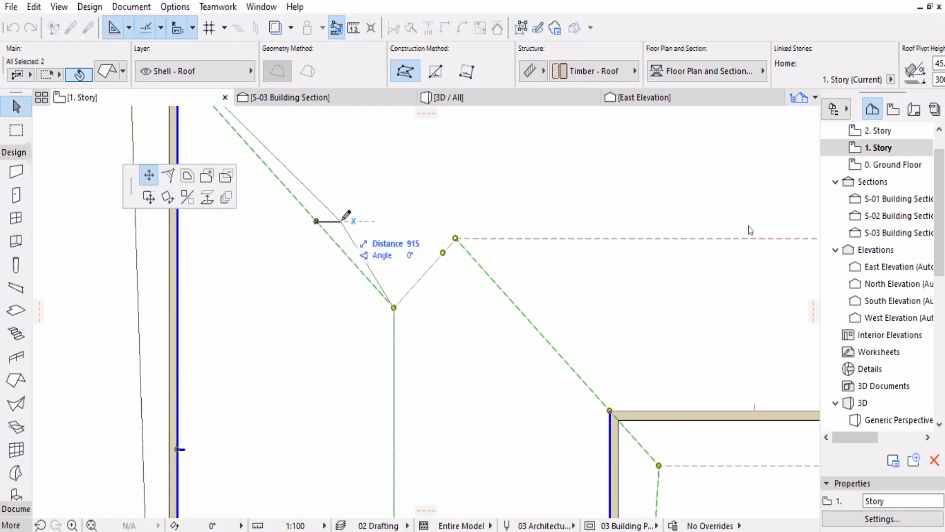
key(Escape)
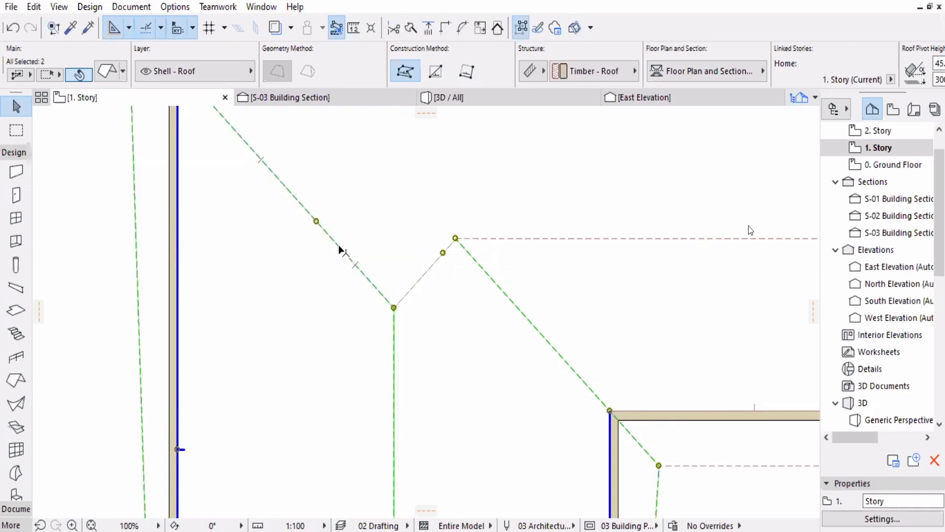
click(339, 248)
click(339, 245)
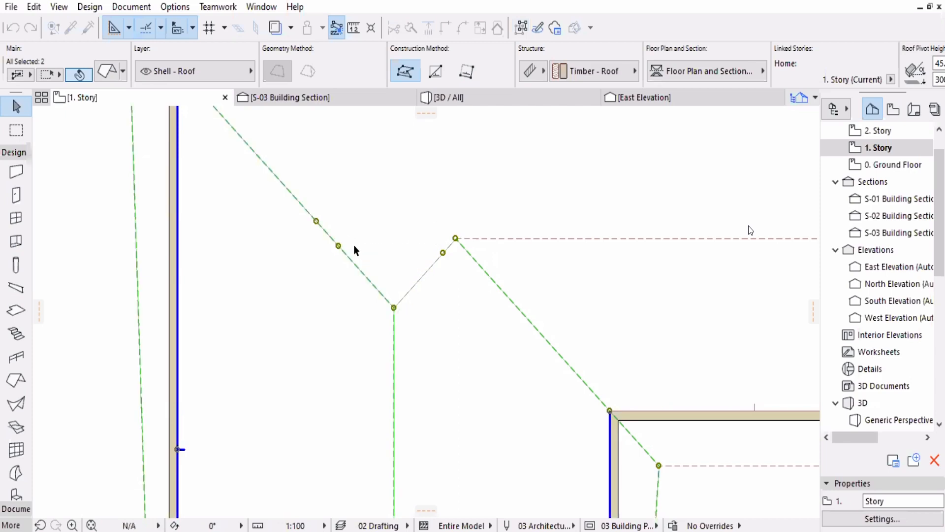
click(338, 245)
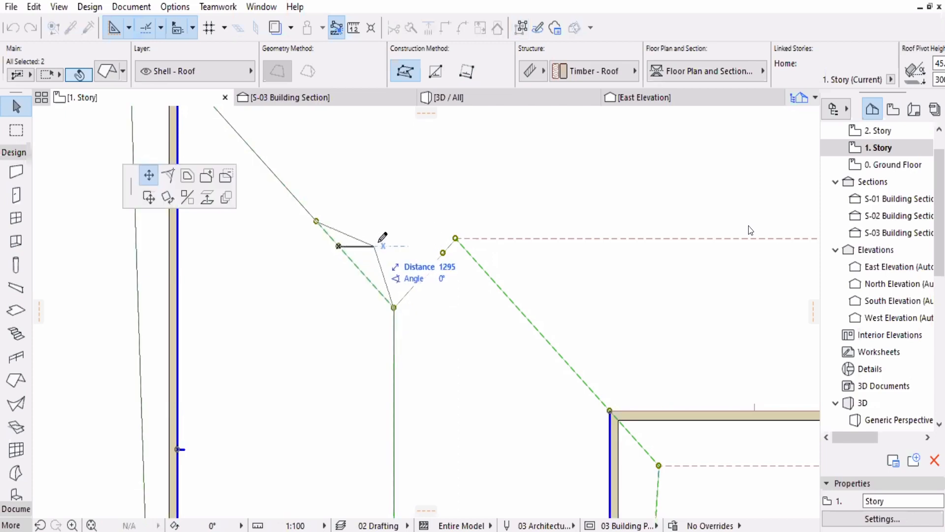
key(Escape)
click(316, 221)
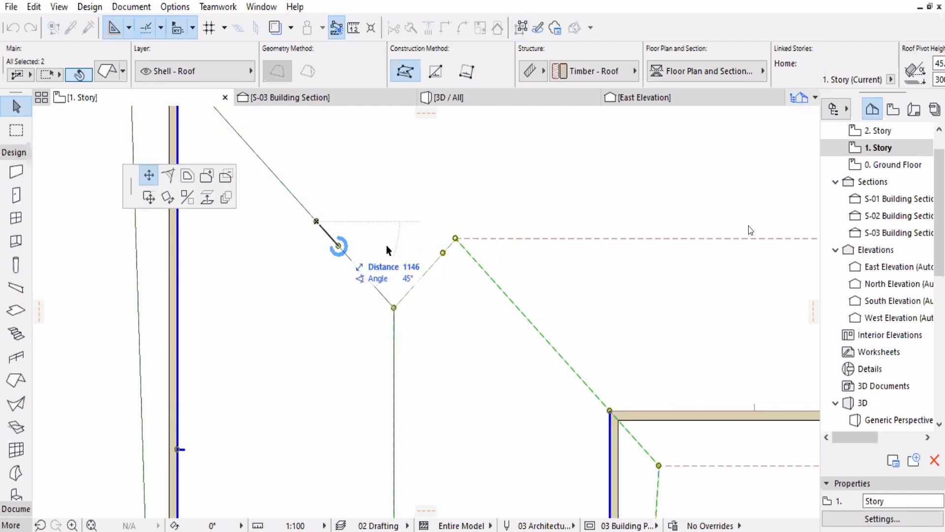
key(Escape)
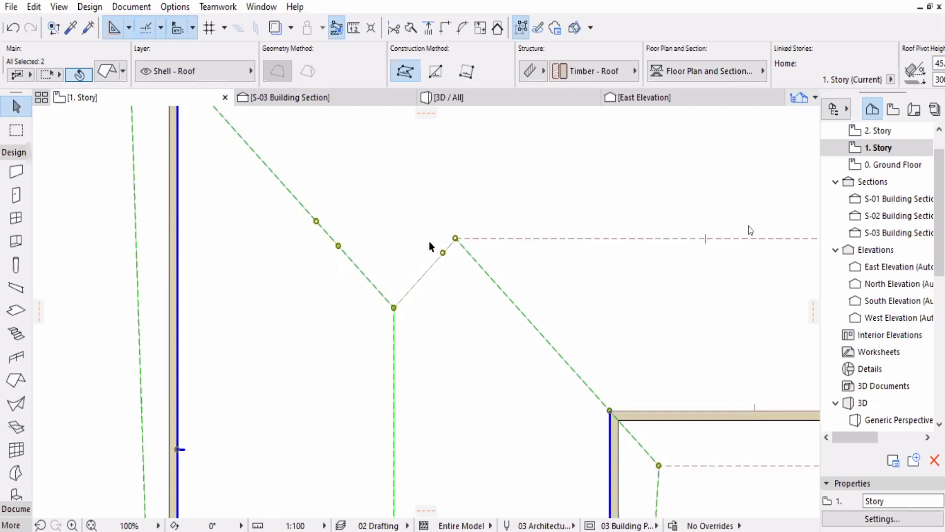
- Try to move the second hip-edge node 2021 at 0° onto the short wing's extended ridge line, and undo the latest edits
click(339, 247)
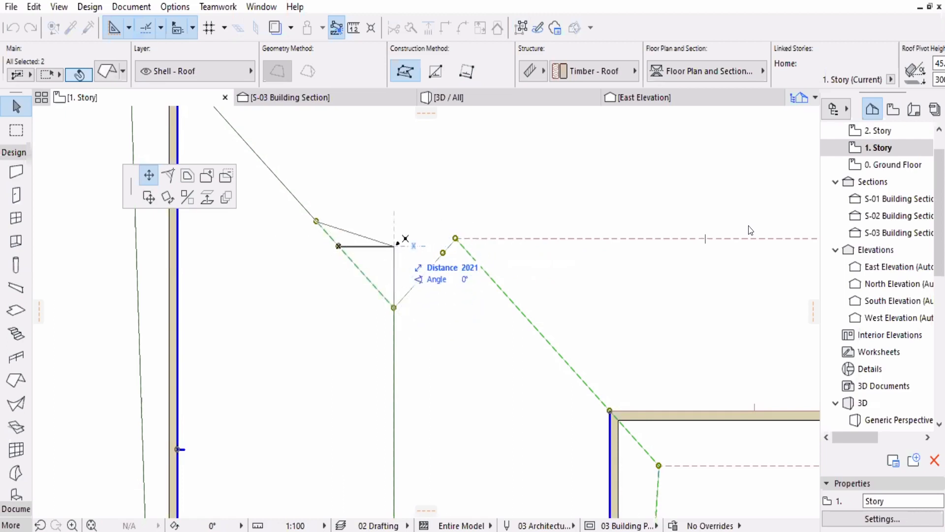
click(393, 246)
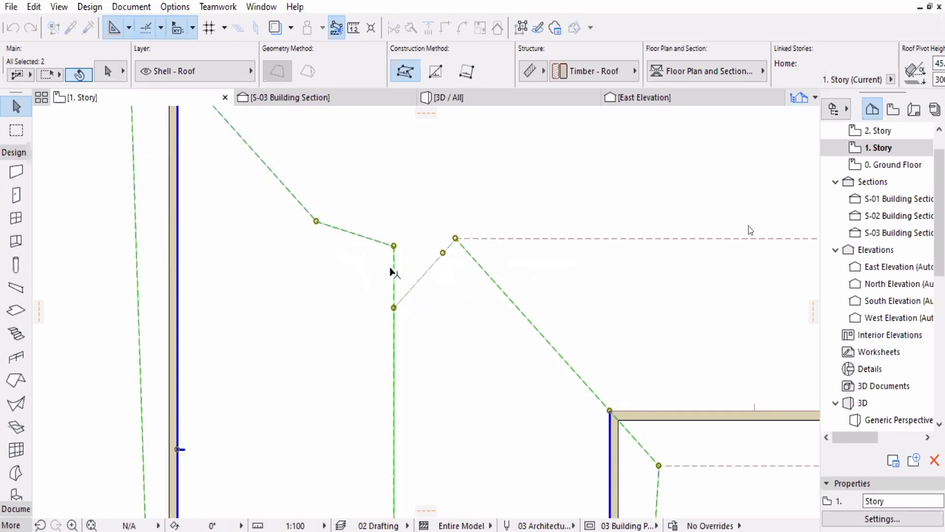
click(316, 221)
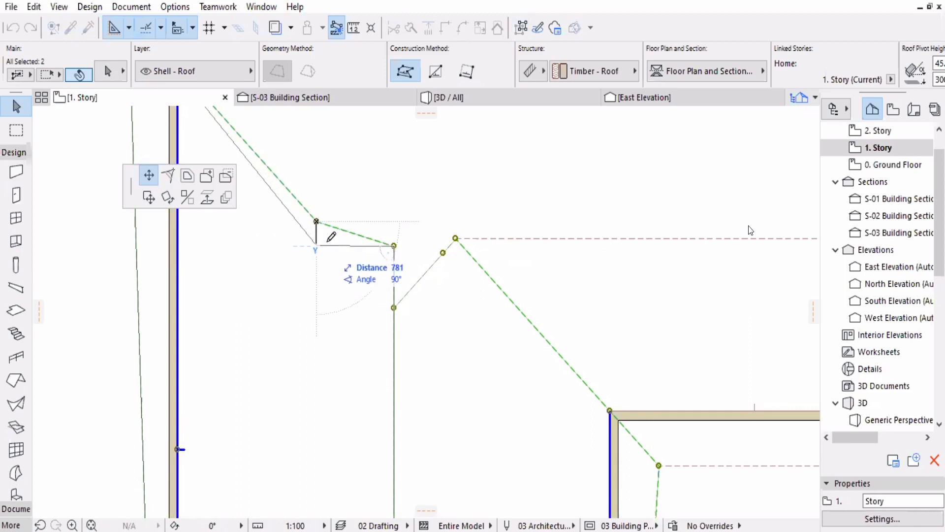
key(Escape)
key(Escape)
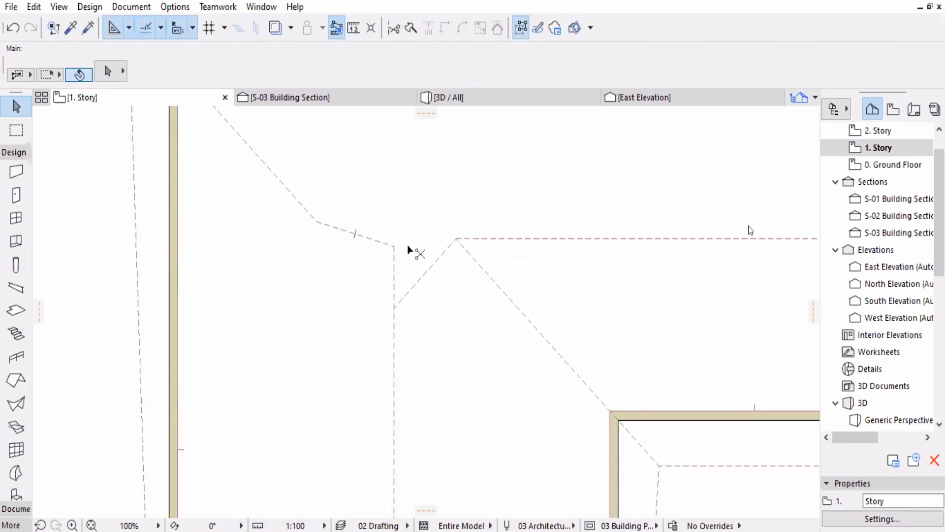
key(ctrl+z)
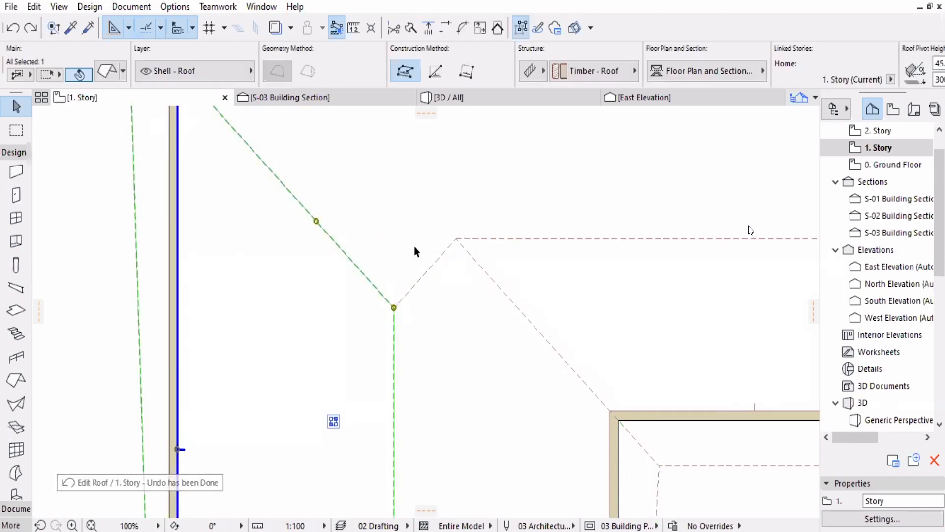
- Select the long wing's outer roof plane and insert nodes on its diagonal junction edge and on its hip edge near the junction corner
middle_drag(414, 237, 410, 239)
key(Escape)
middle_drag(401, 275, 352, 295)
click(353, 296)
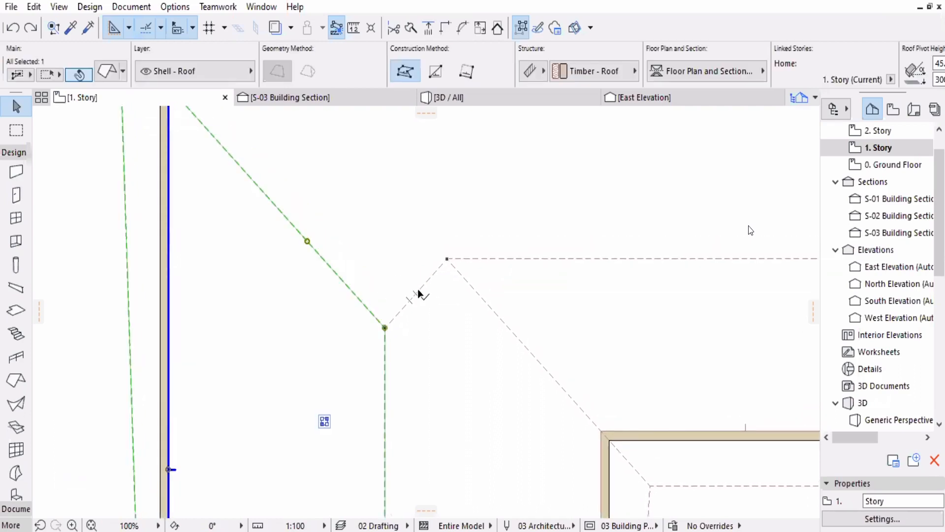
click(419, 294)
click(426, 281)
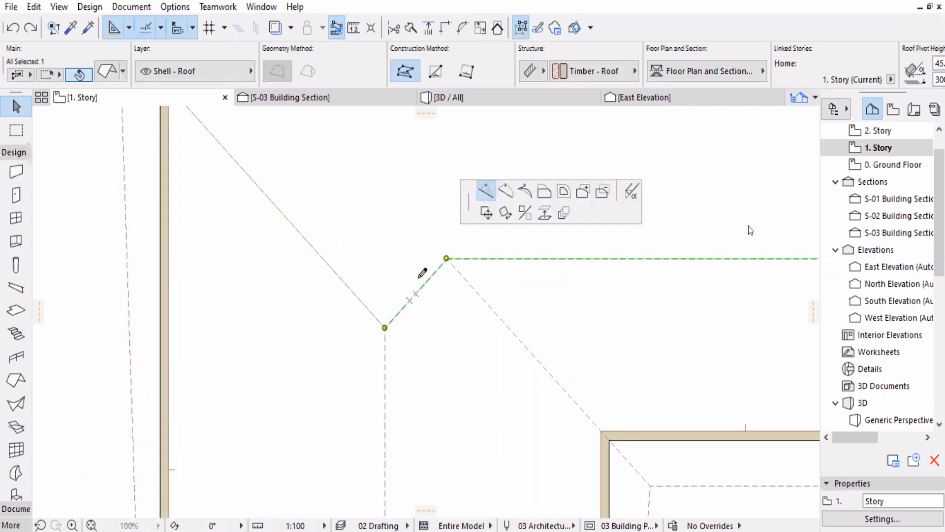
click(416, 293)
click(361, 299)
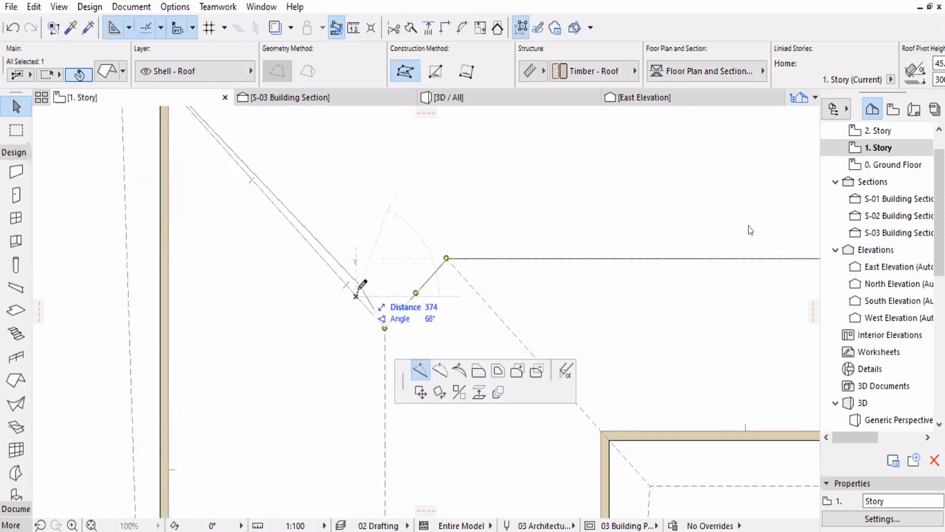
click(356, 296)
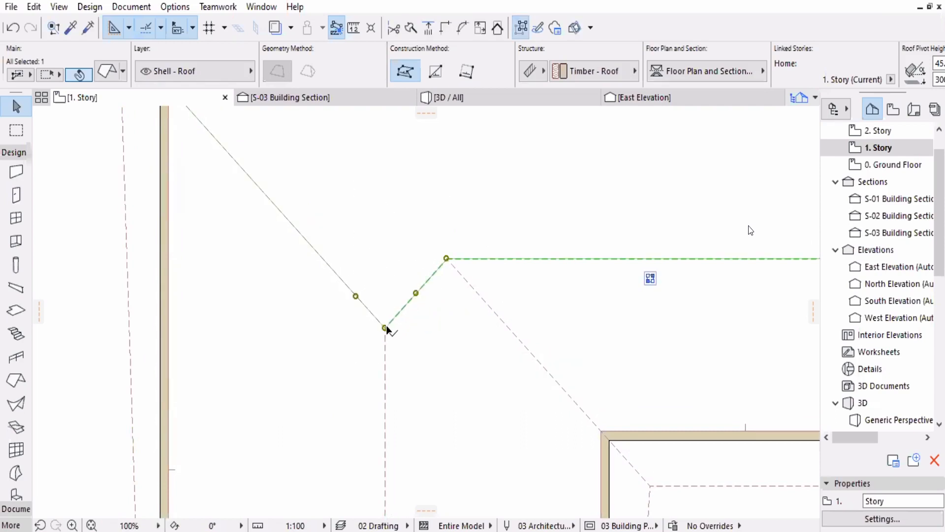
- Try to move the long wing's outer plane's junction corner onto the meeting point of the two ridge lines, and undo the edit
click(384, 327)
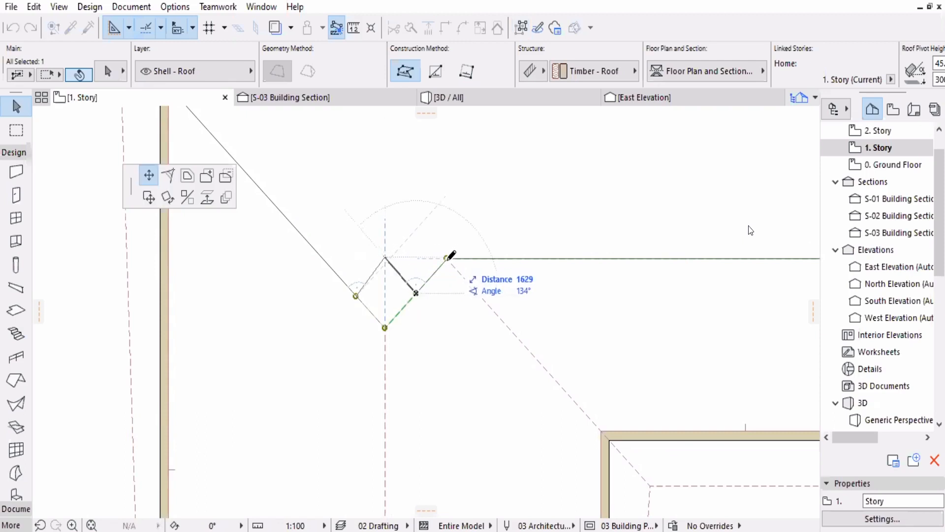
click(447, 258)
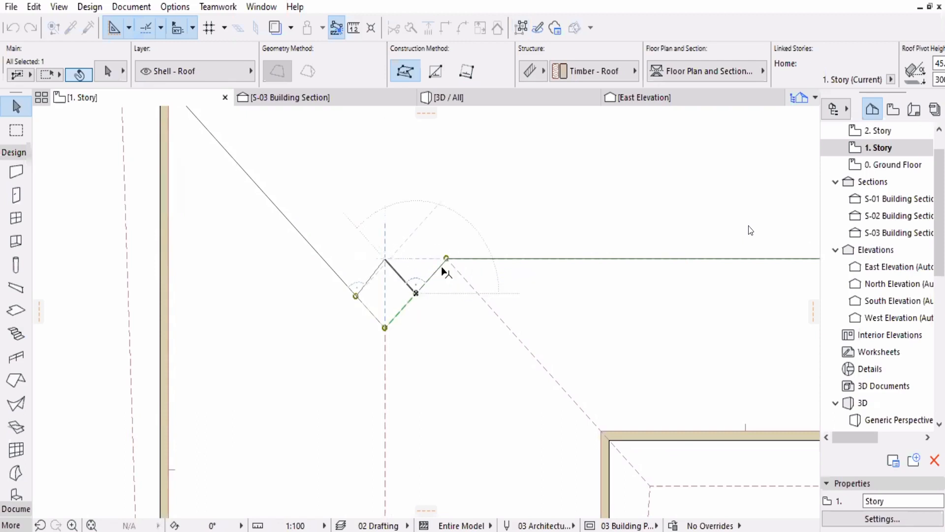
click(416, 294)
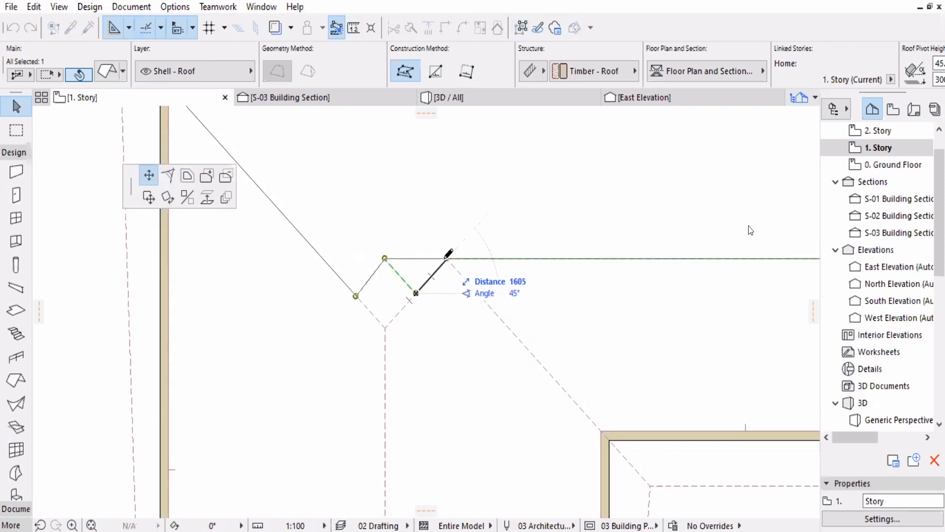
click(385, 327)
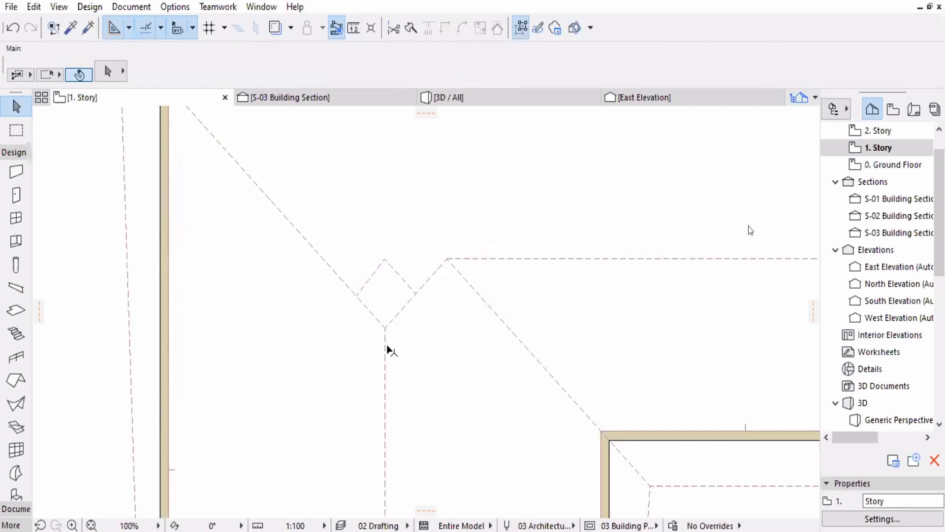
key(ctrl+z)
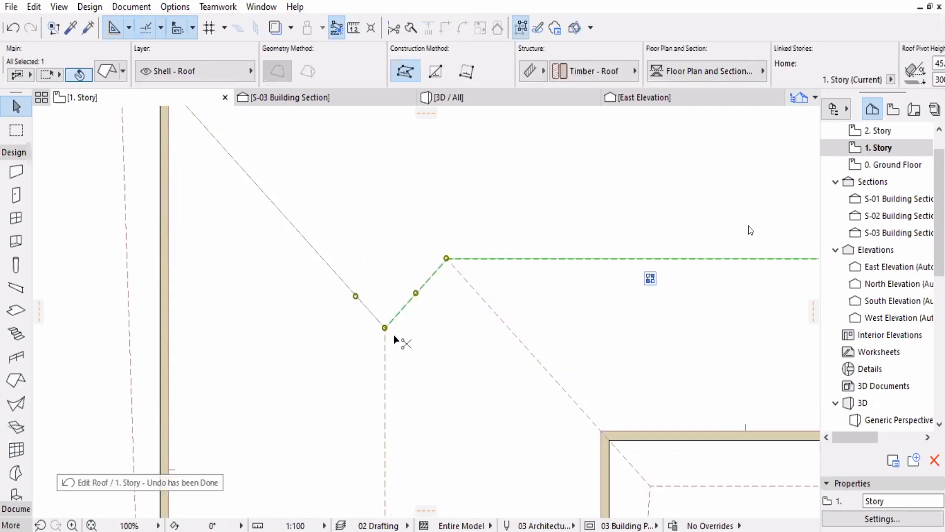
key(Escape)
- Move the short wing's inner plane's junction corner 2270 at 90° onto the ridge line, and its diagonal-edge node onto the long wing's ridge end
click(385, 350)
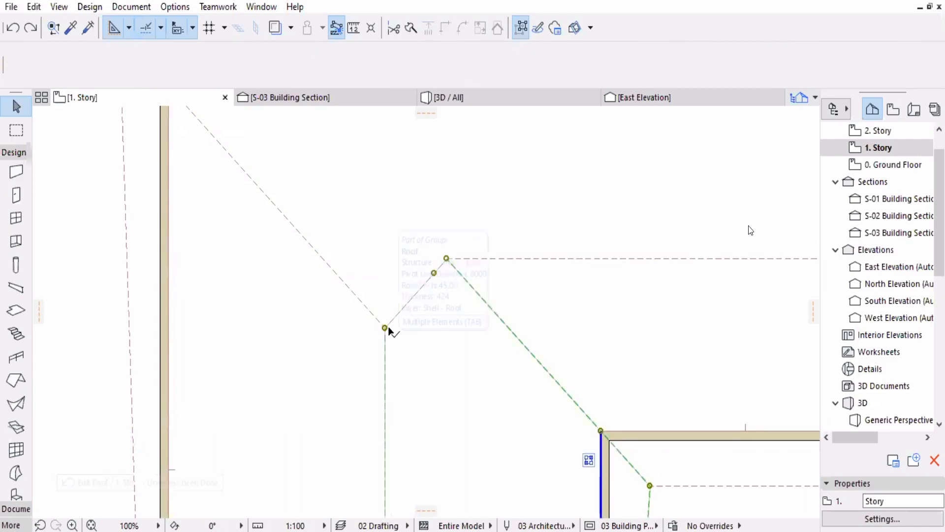
click(385, 327)
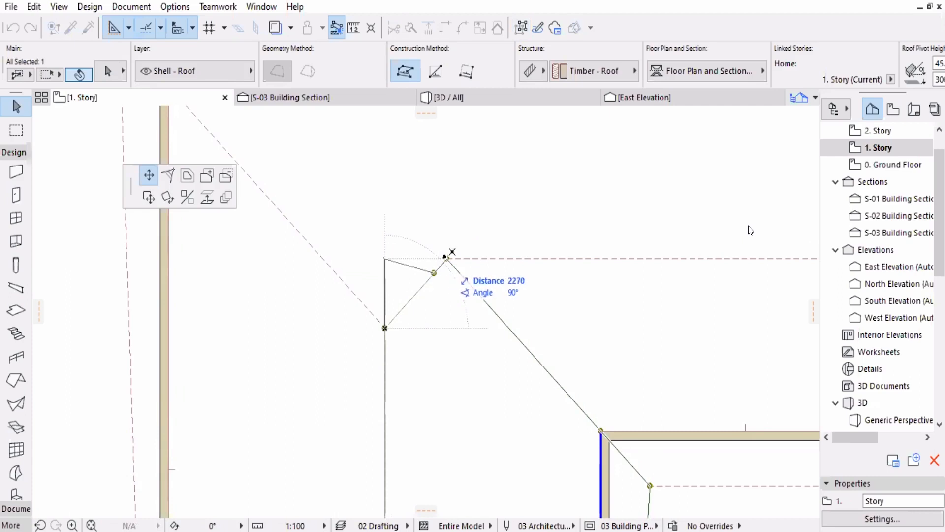
click(446, 258)
click(434, 273)
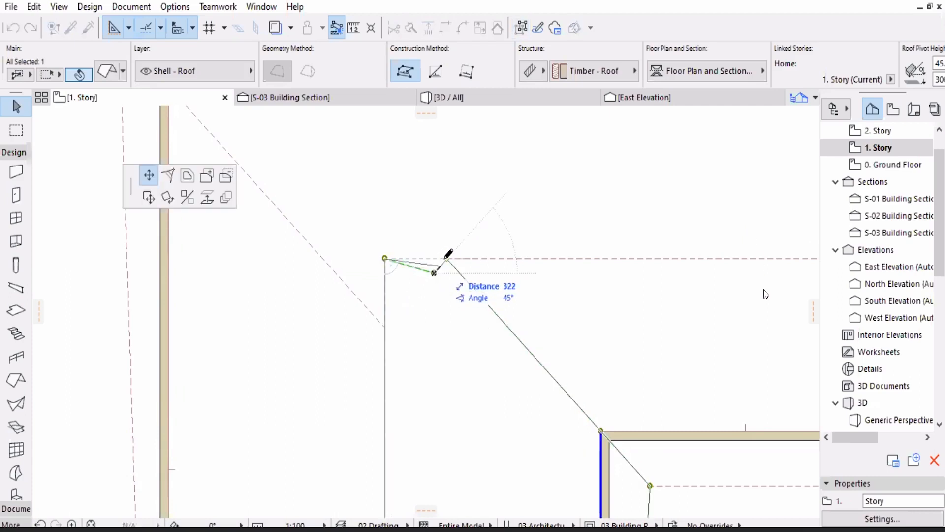
click(446, 259)
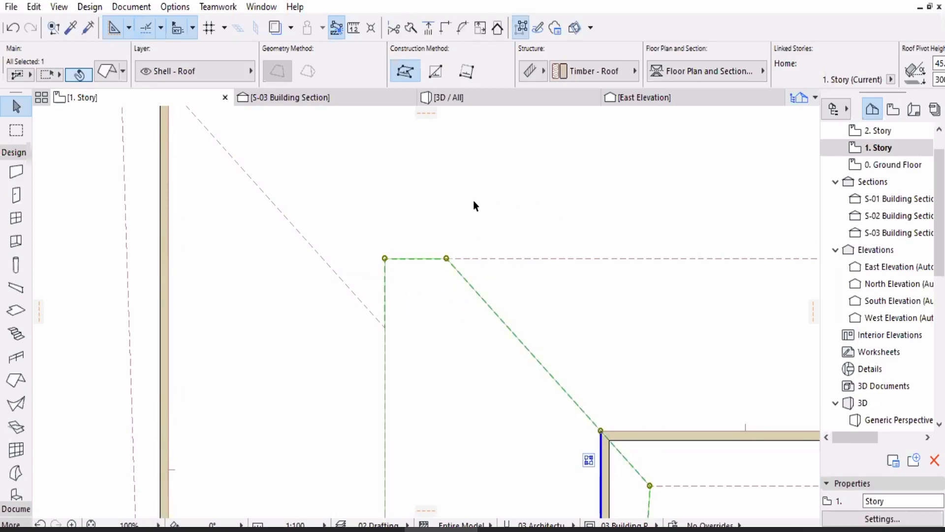
key(Escape)
click(434, 267)
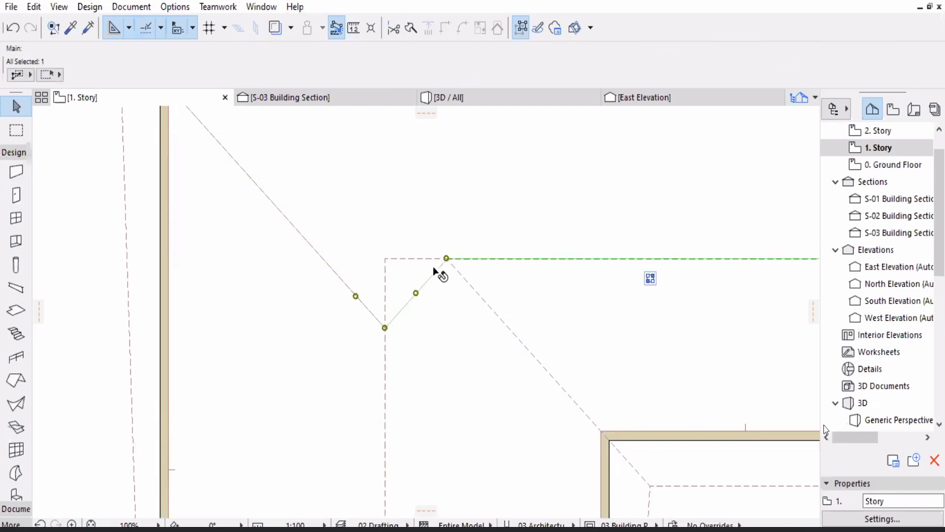
key(Escape)
- Move the short wing's outer plane's hip-edge node 794 at 45° onto the extended ridge line, and its junction corner 2270 at 90°
click(369, 309)
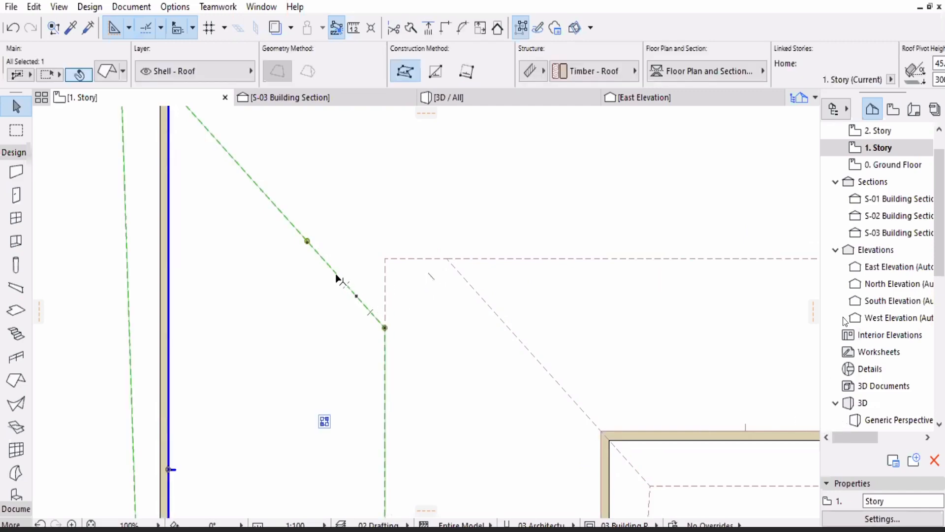
click(307, 241)
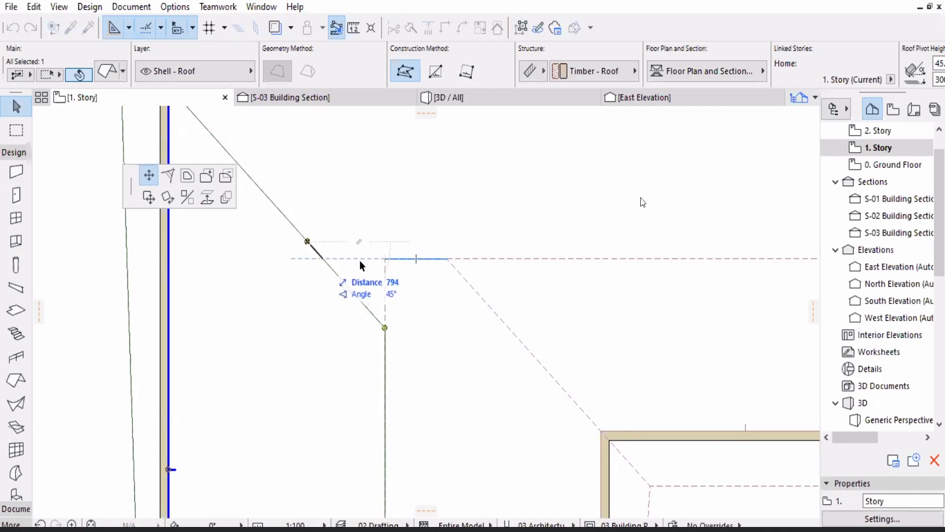
click(323, 258)
click(386, 328)
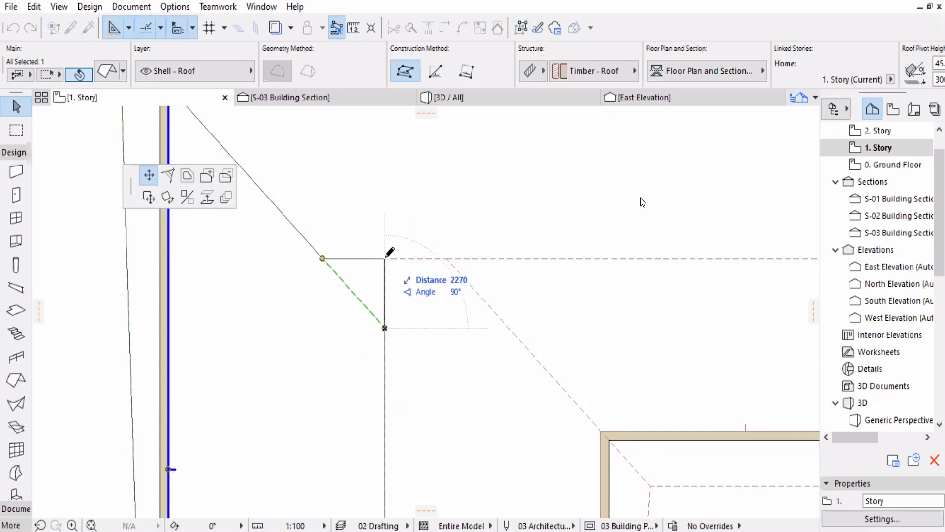
click(386, 258)
click(527, 218)
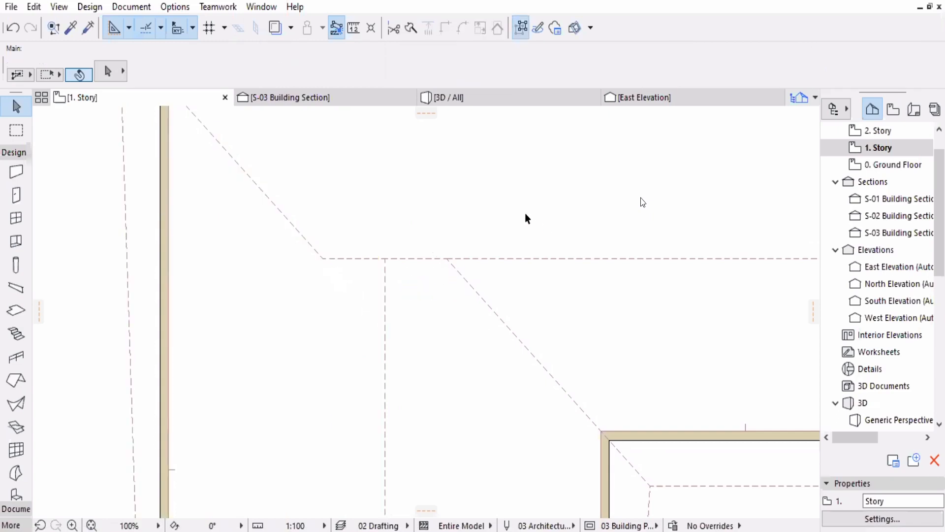
- Inspect the reshaped ridge junction between the two wings in the 3D view
scroll(441, 299, down, 3)
click(467, 101)
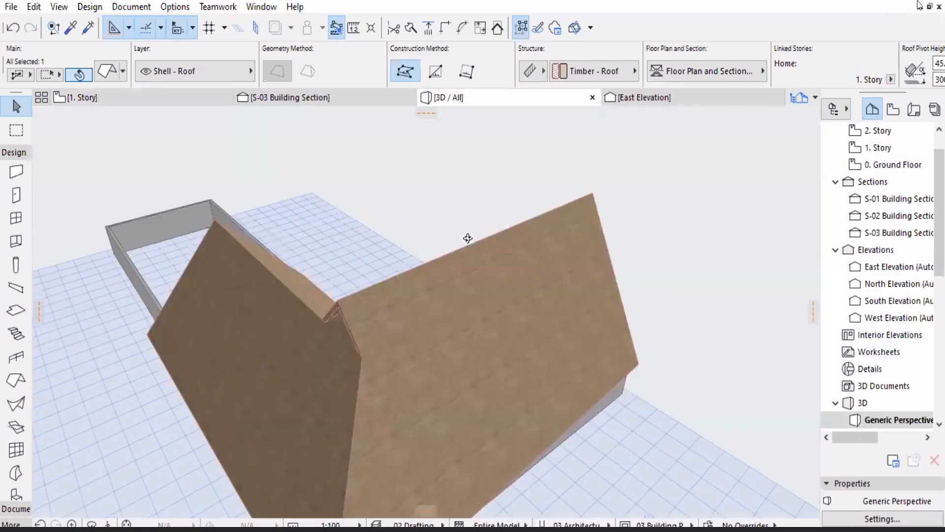
shift+middle_drag(468, 239, 365, 281)
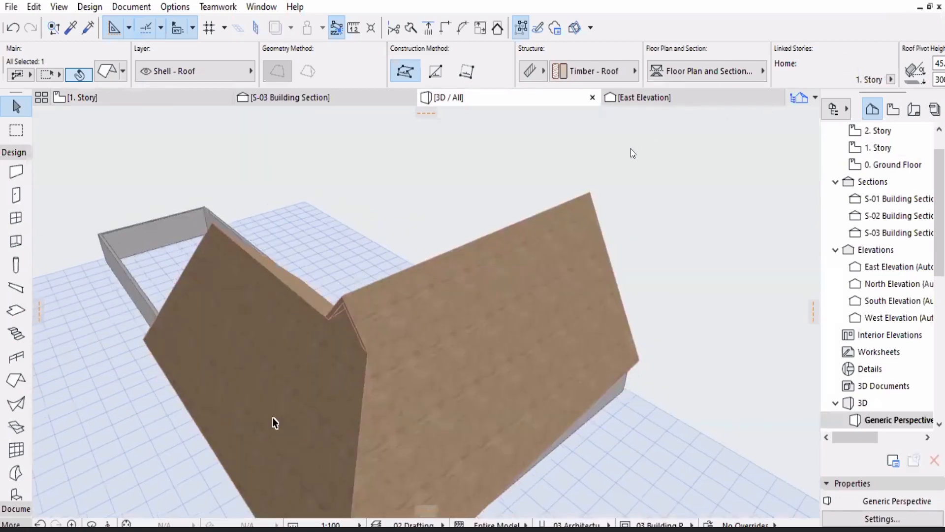
scroll(542, 320, up, 3)
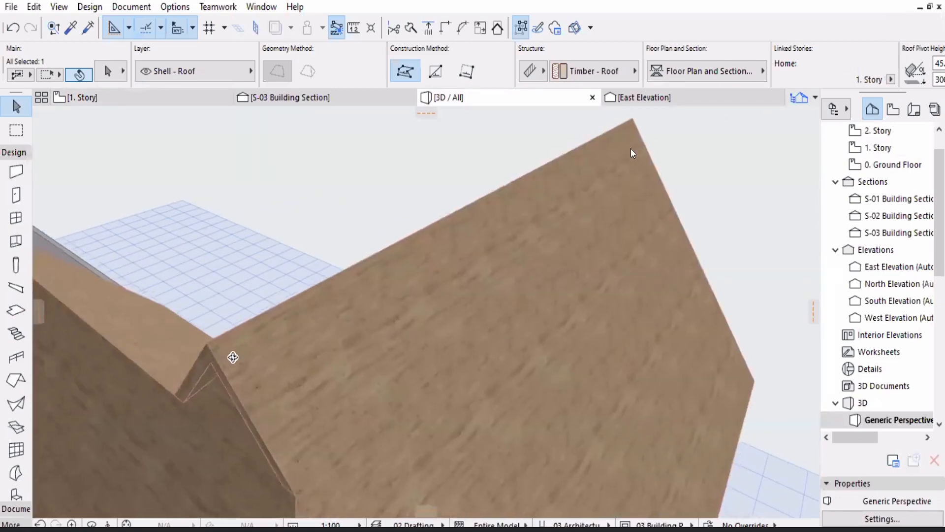
shift+middle_drag(529, 304, 416, 293)
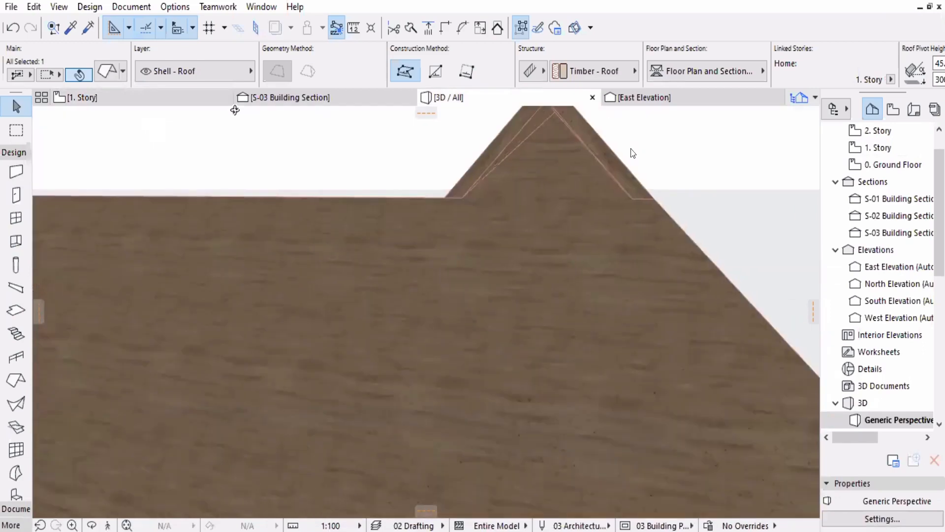